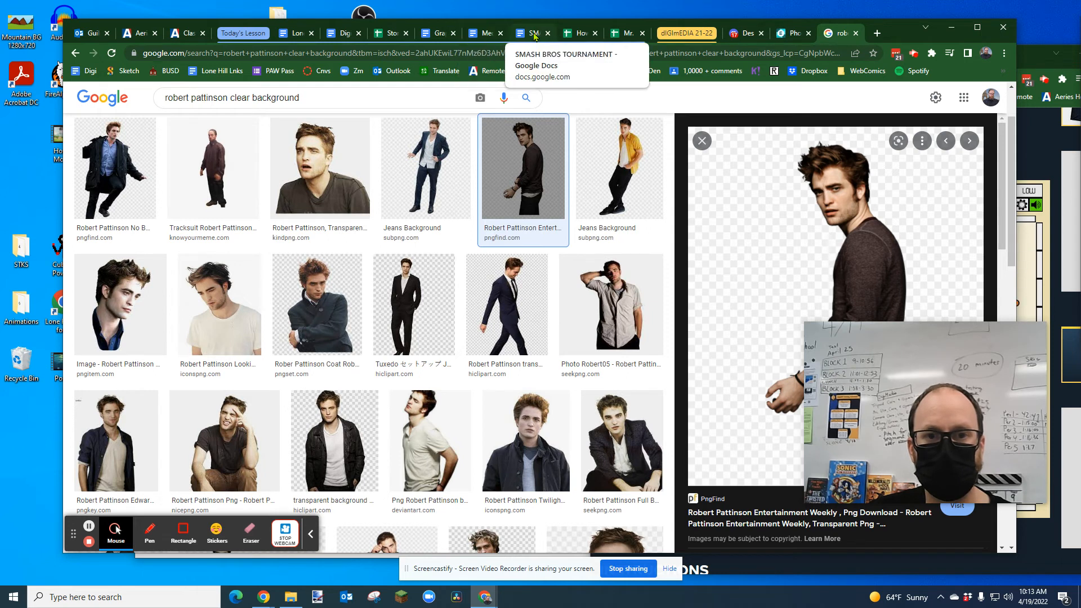
Step: Review the Graphic Design Challenge requirements document and the finished example poster in Pixlr
{"action": "left_click", "coordinate": [440, 37]}
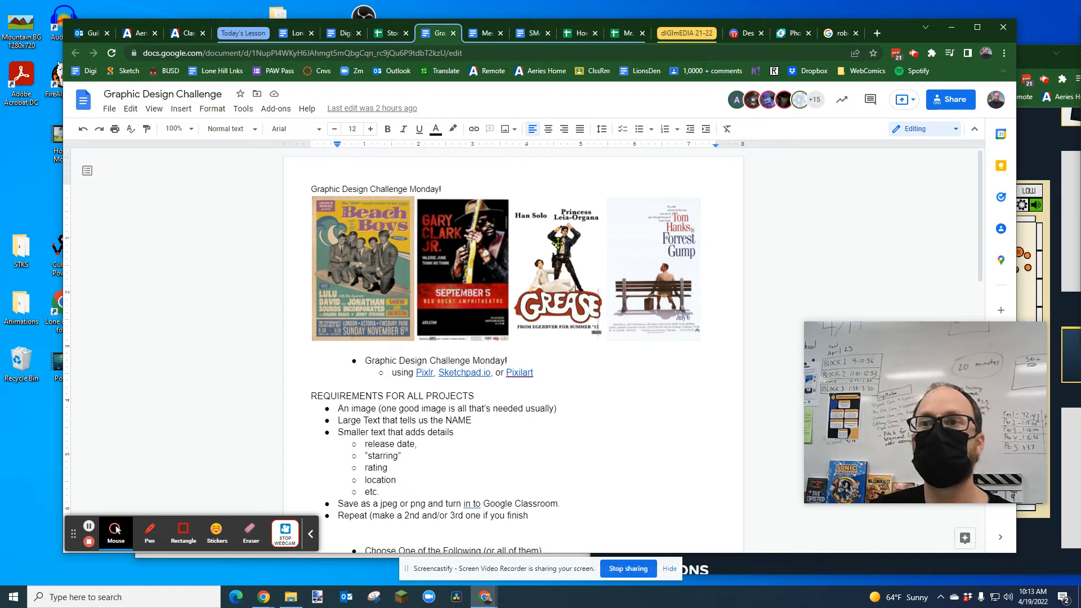
{"action": "left_click", "coordinate": [797, 34]}
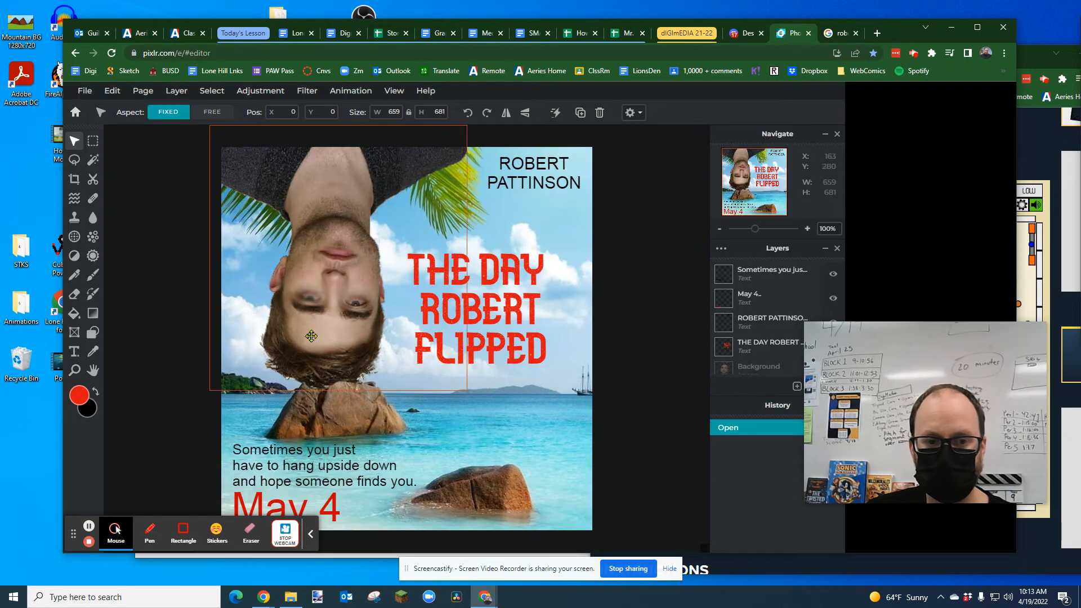
Step: Copy the previewed PngFind image of Robert Pattinson from the Google image results and switch to Pixlr
{"action": "left_click", "coordinate": [841, 33]}
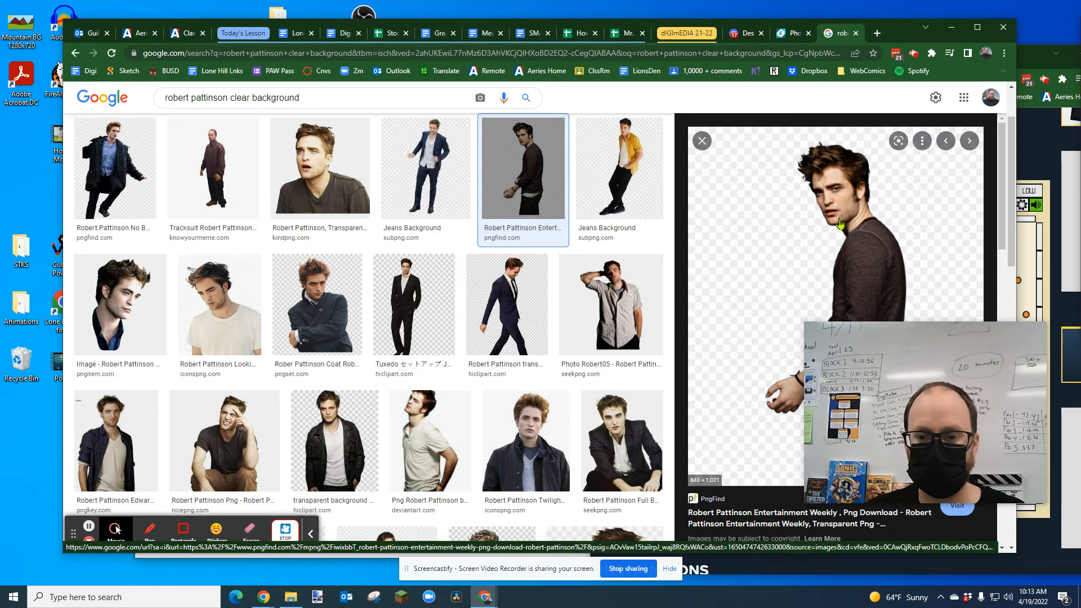
{"action": "right_click", "coordinate": [842, 219]}
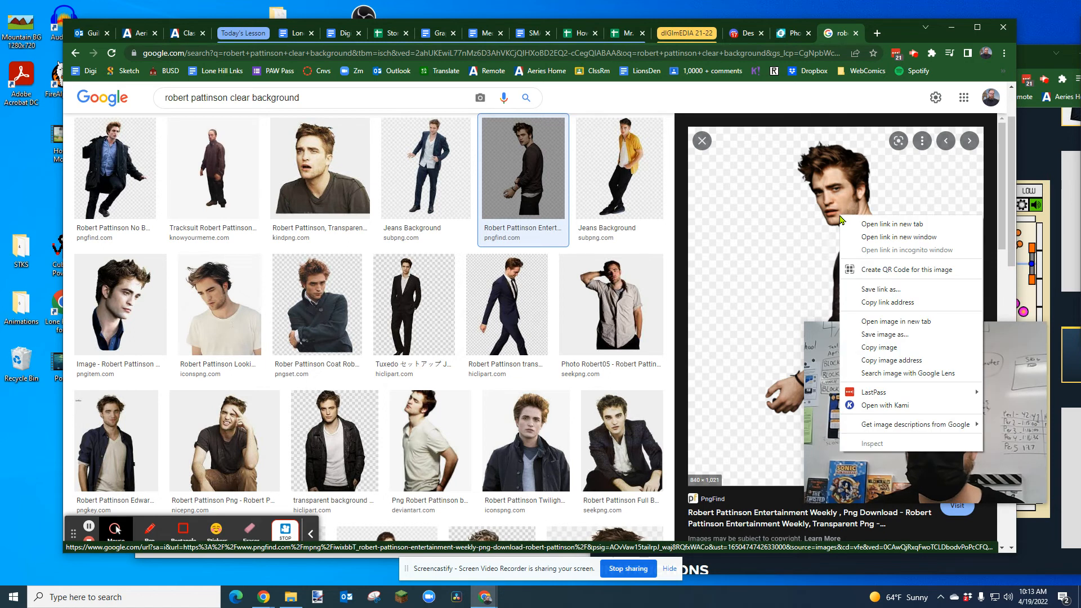
{"action": "left_click", "coordinate": [876, 346]}
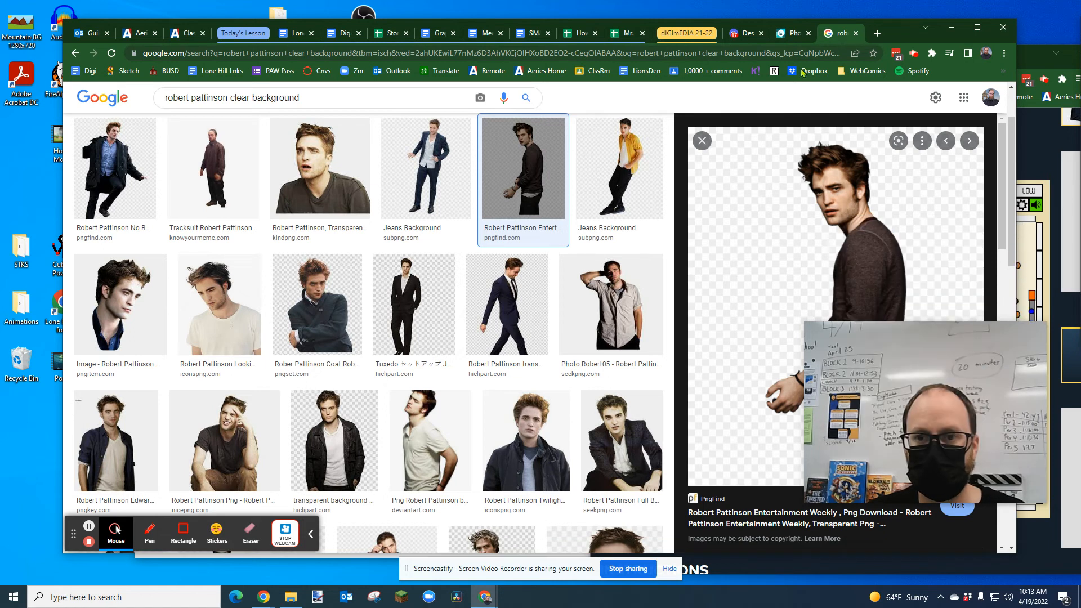
{"action": "left_click", "coordinate": [789, 33]}
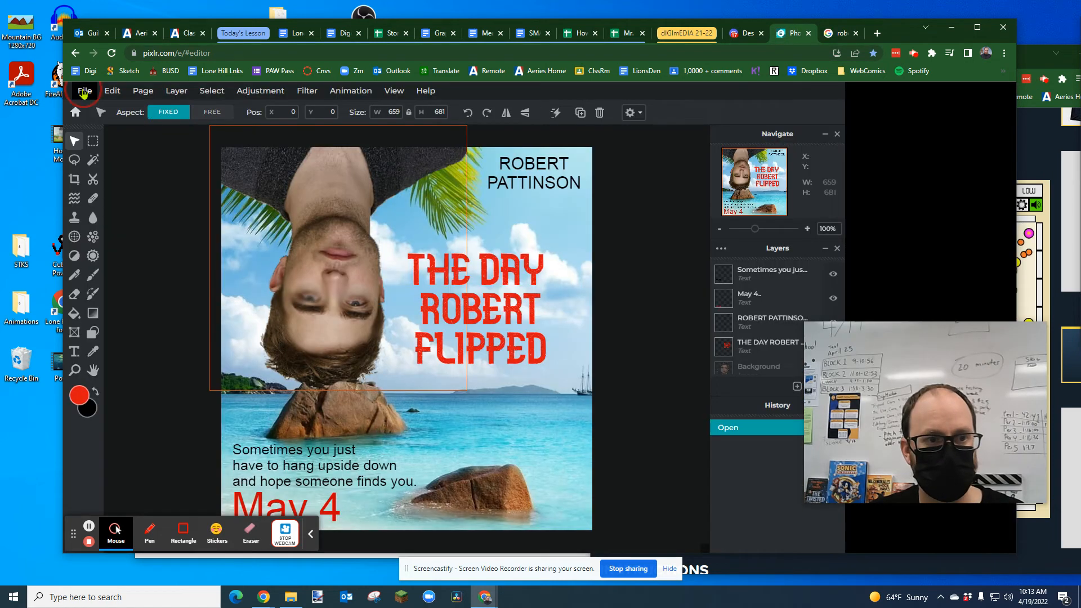
{"action": "left_click", "coordinate": [85, 91]}
{"action": "left_click", "coordinate": [93, 108]}
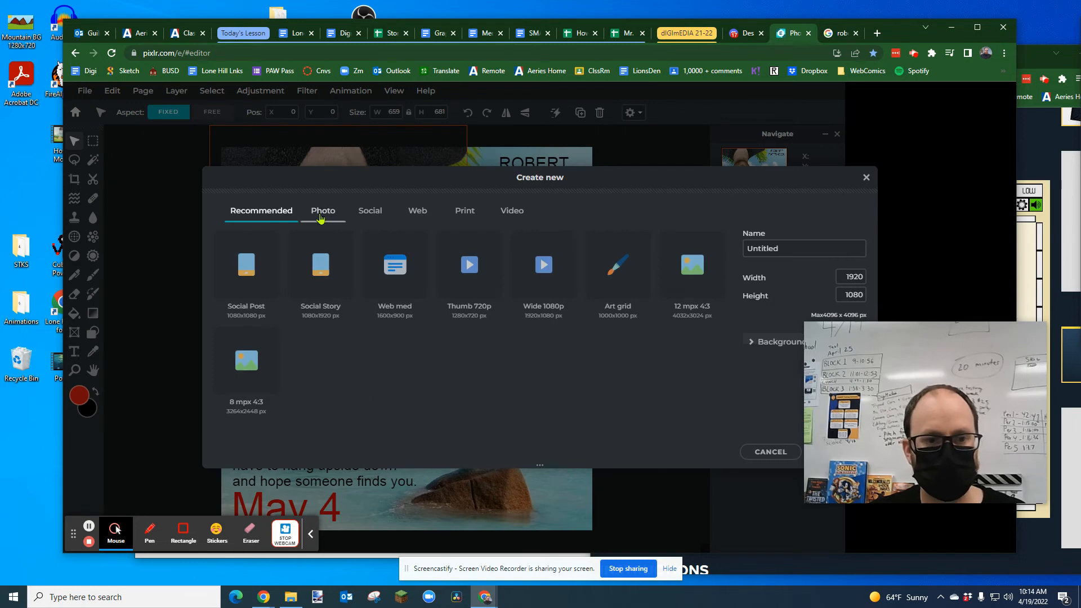
{"action": "left_click", "coordinate": [320, 219]}
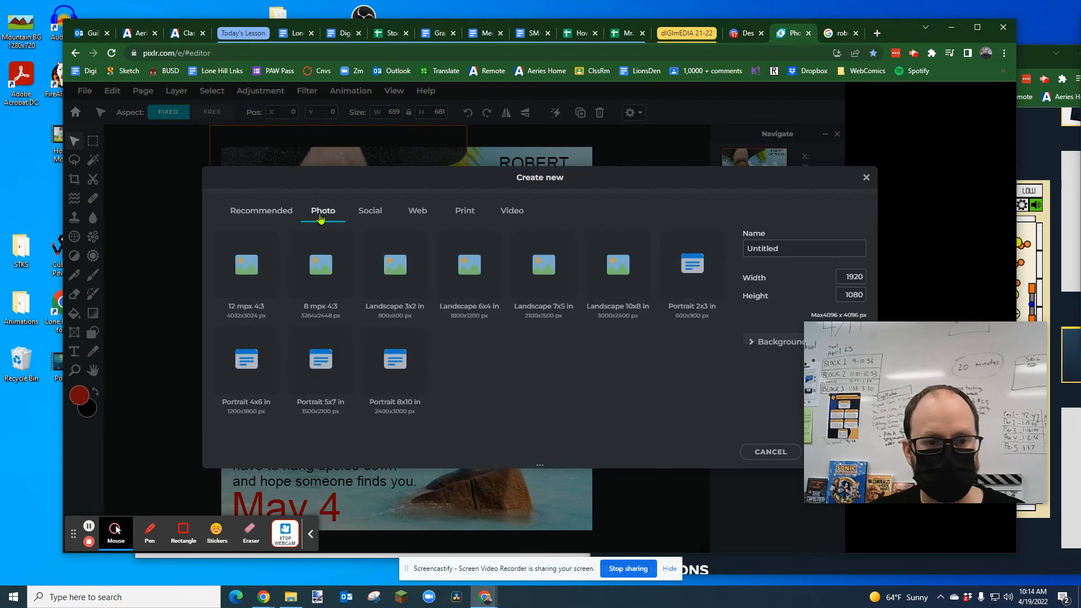
{"action": "left_click", "coordinate": [866, 178]}
Step: Return to the Pixlr home page and paste the copied image to open it as a new project
{"action": "left_click", "coordinate": [75, 114]}
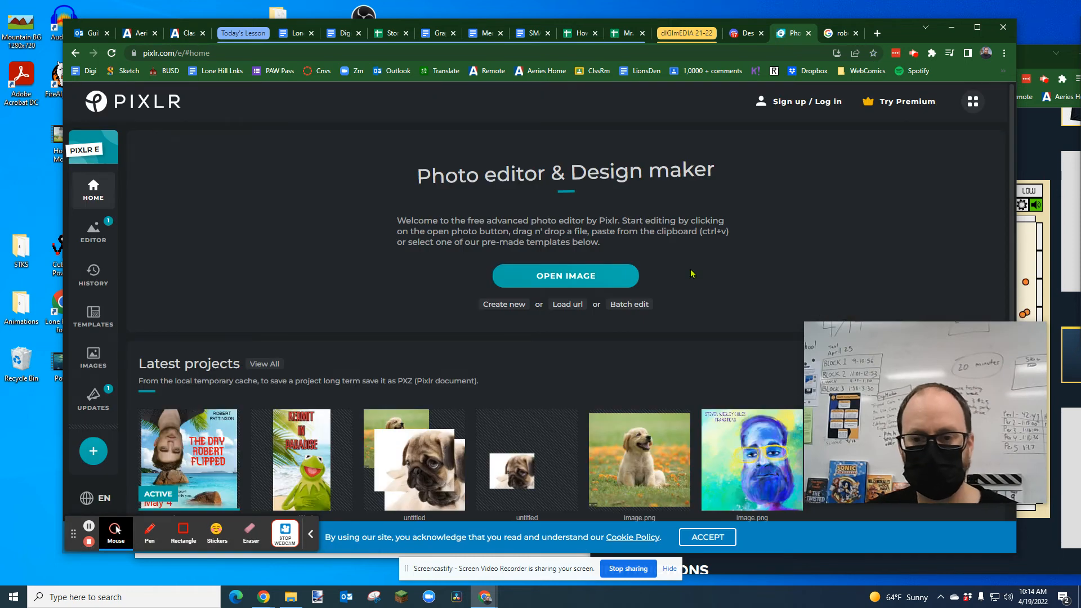
{"action": "key", "text": "ctrl+v"}
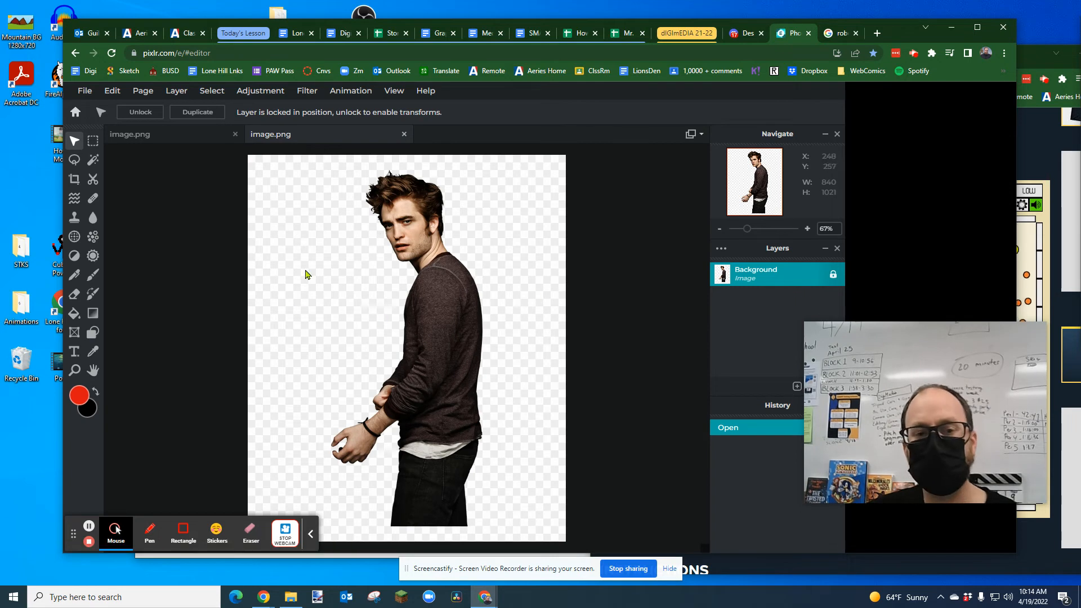
Step: Try clearing the fake checkered background with a Wand selection at tolerance 32, and undo the clearing
{"action": "left_click", "coordinate": [92, 162]}
{"action": "left_click", "coordinate": [311, 235]}
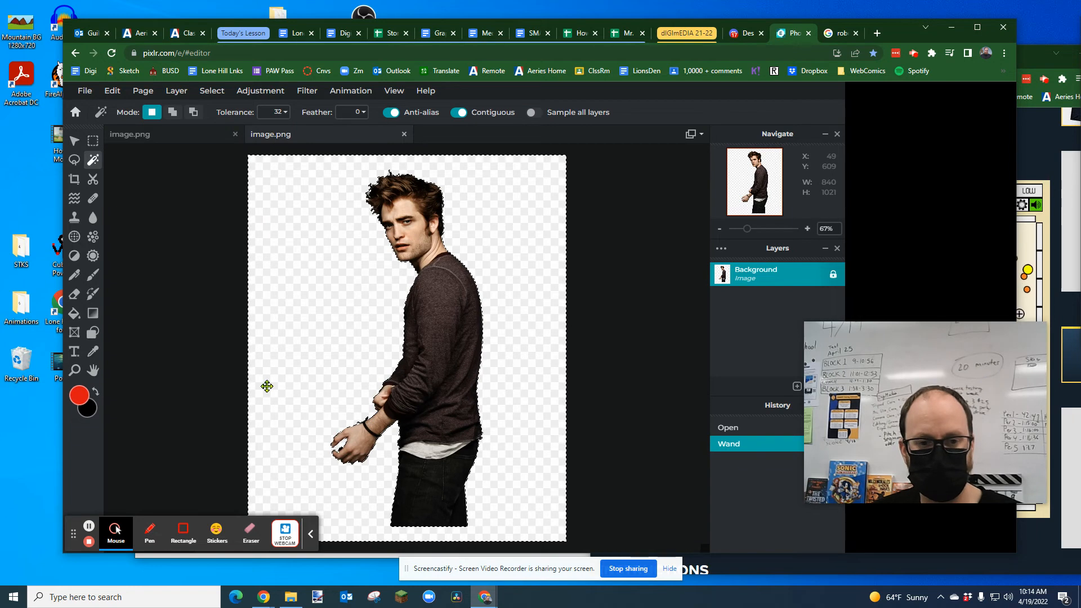
{"action": "key", "text": "Delete"}
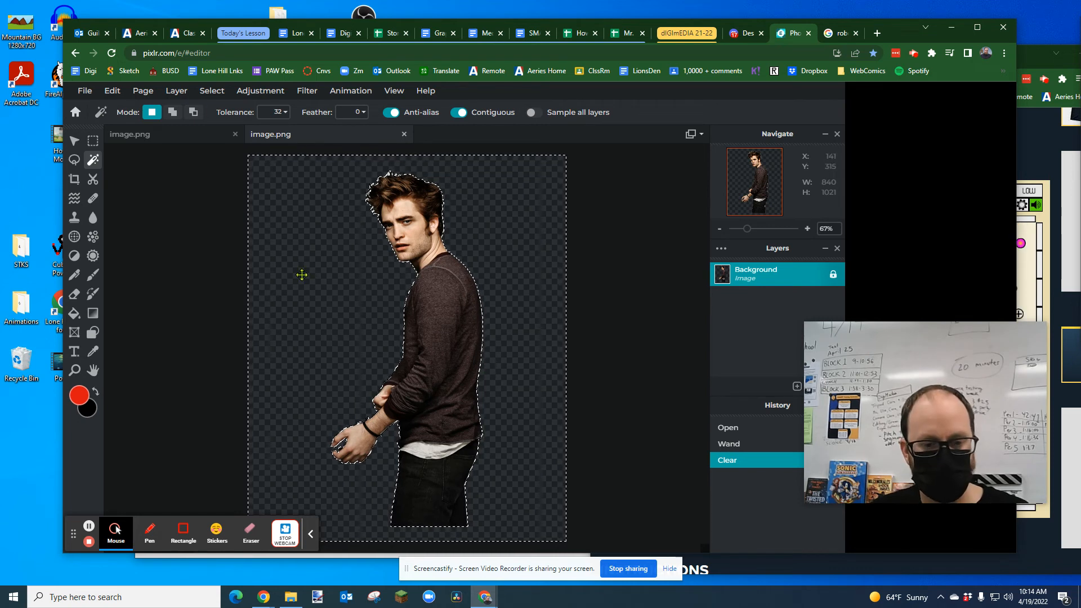
{"action": "key", "text": "ctrl+z"}
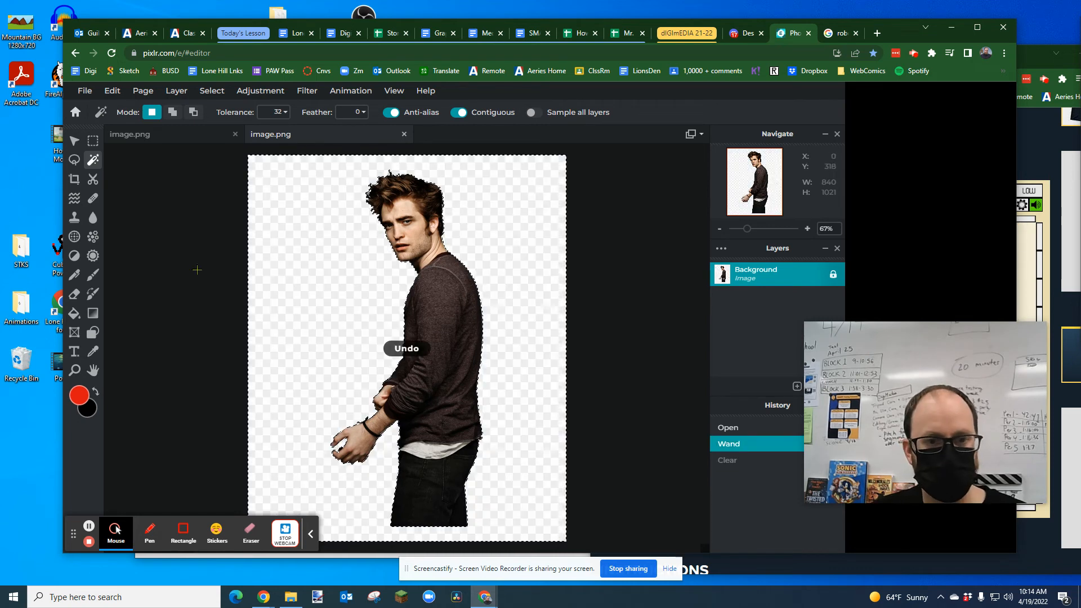
Step: Try erasing the selected background beside the man with the Eraser, and undo the strokes and the selection
{"action": "left_click", "coordinate": [75, 294]}
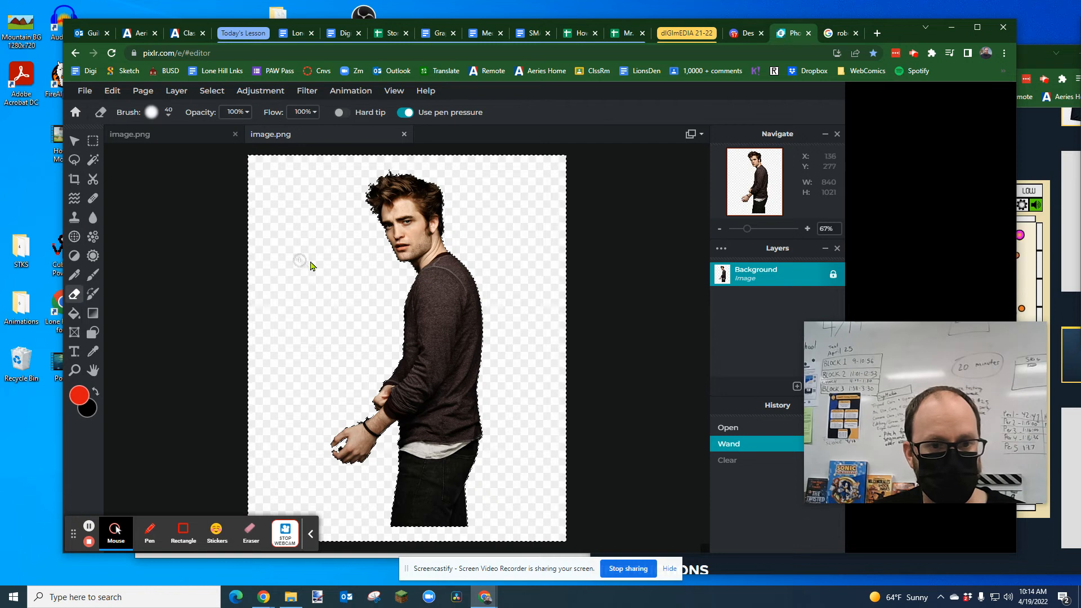
{"action": "left_click", "coordinate": [350, 286]}
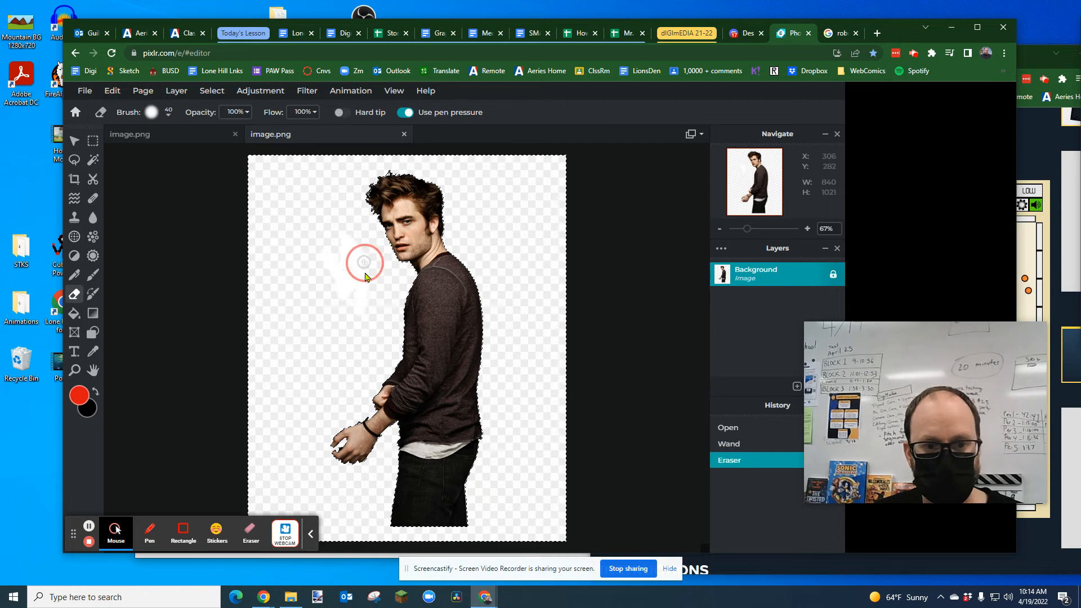
{"action": "left_click_drag", "start_coordinate": [351, 259], "coordinate": [377, 324]}
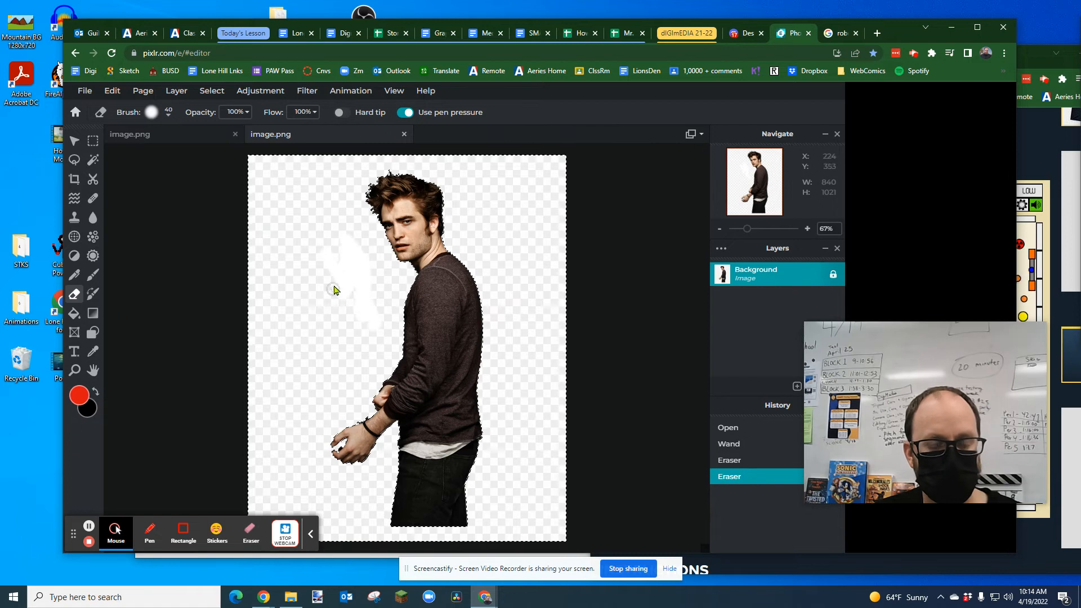
{"action": "key", "text": "ctrl+z"}
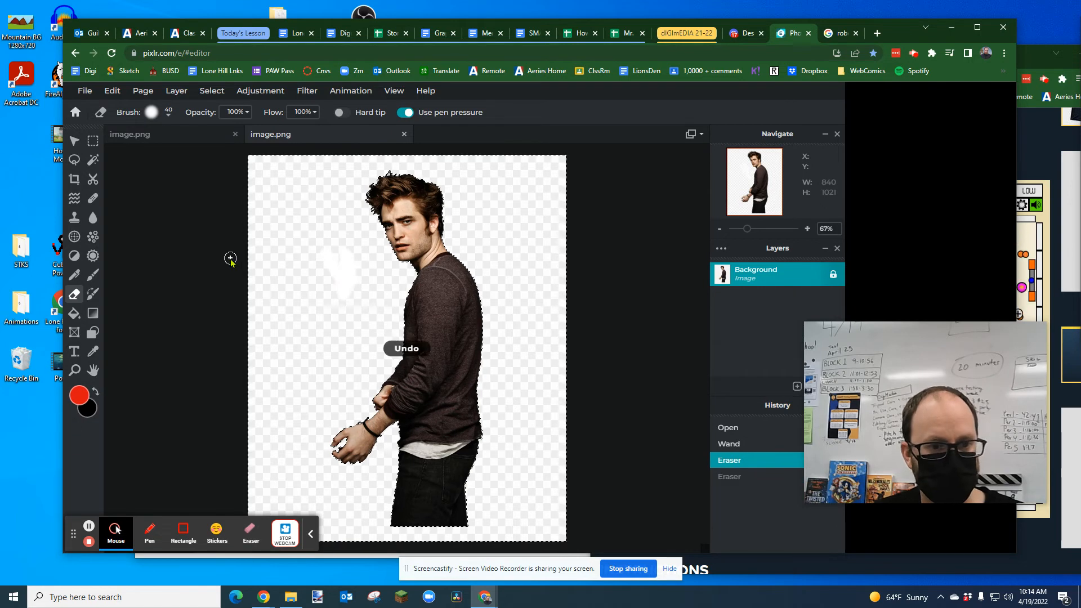
{"action": "key", "text": "ctrl+z"}
{"action": "key", "text": "ctrl+z"}
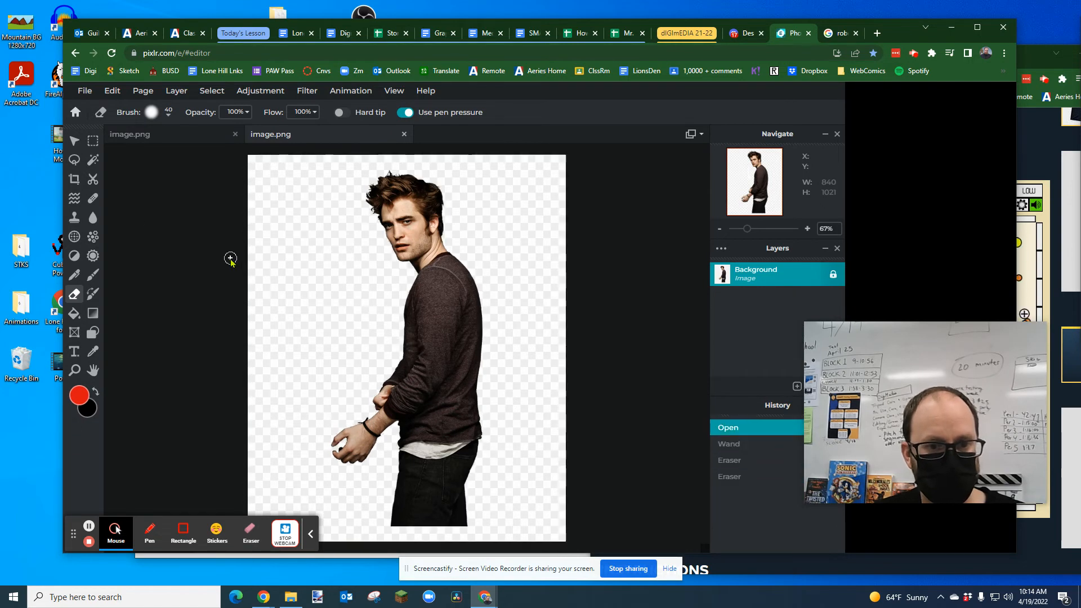
Step: Select the background around the man with the Wand, set the tolerance to 2, clear the background and deselect
{"action": "left_click", "coordinate": [92, 159]}
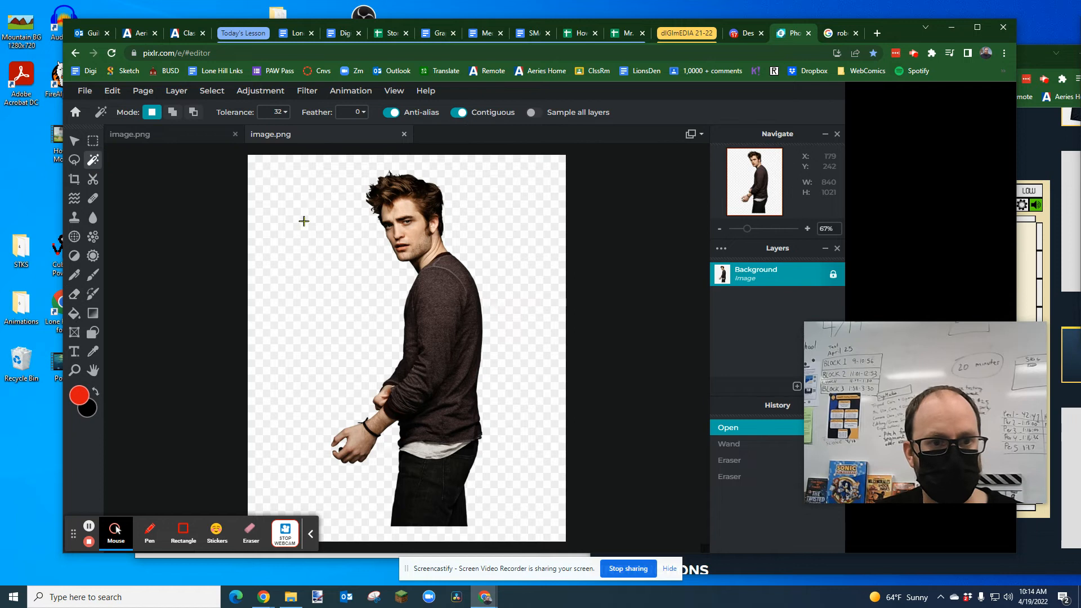
{"action": "left_click", "coordinate": [315, 247]}
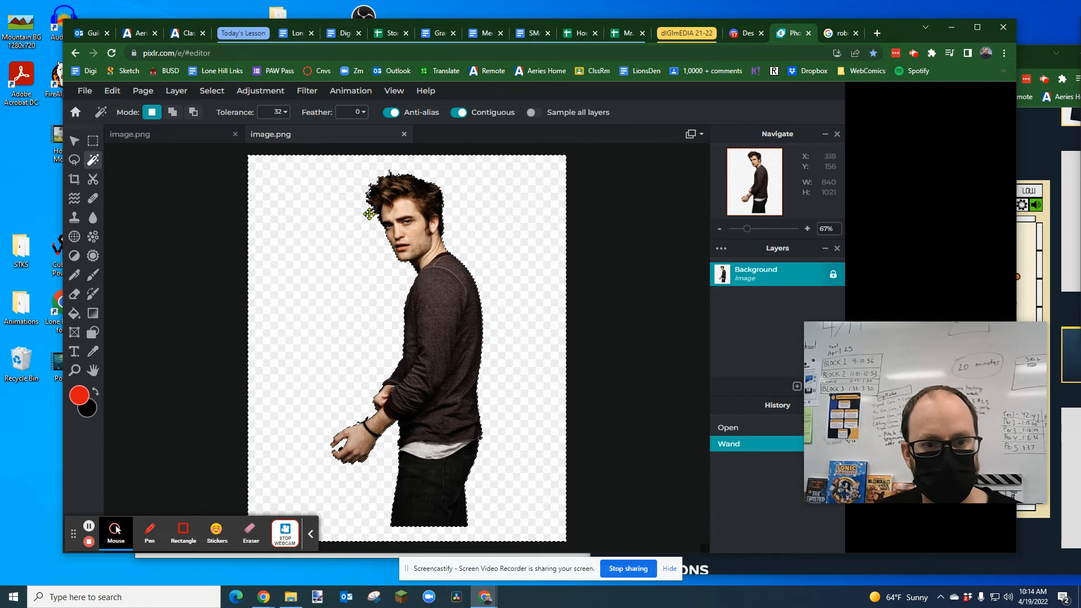
{"action": "left_click", "coordinate": [275, 111]}
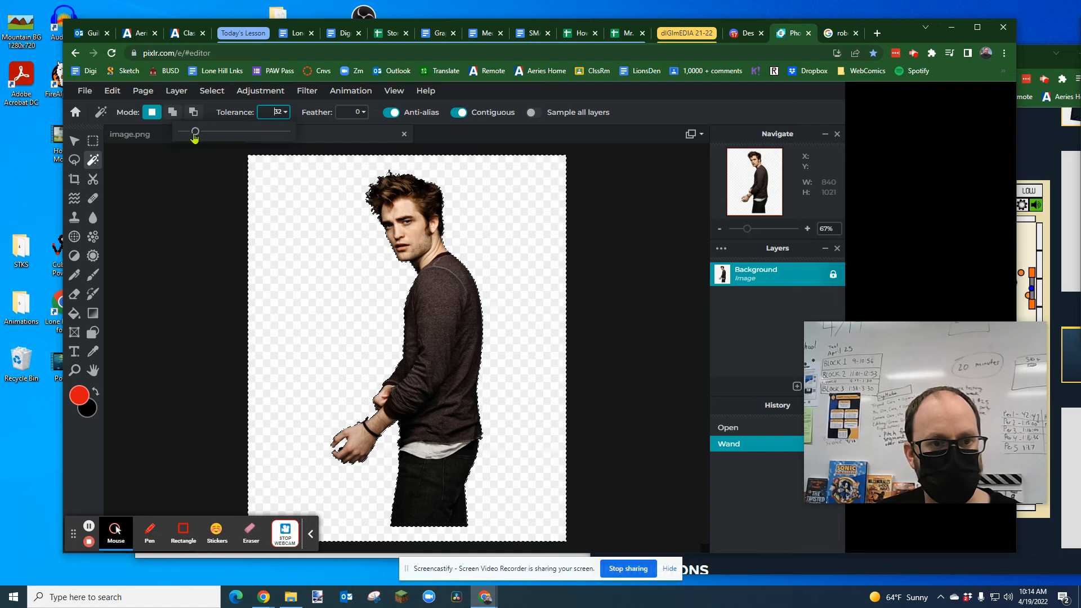
{"action": "left_click_drag", "start_coordinate": [192, 133], "coordinate": [183, 133]}
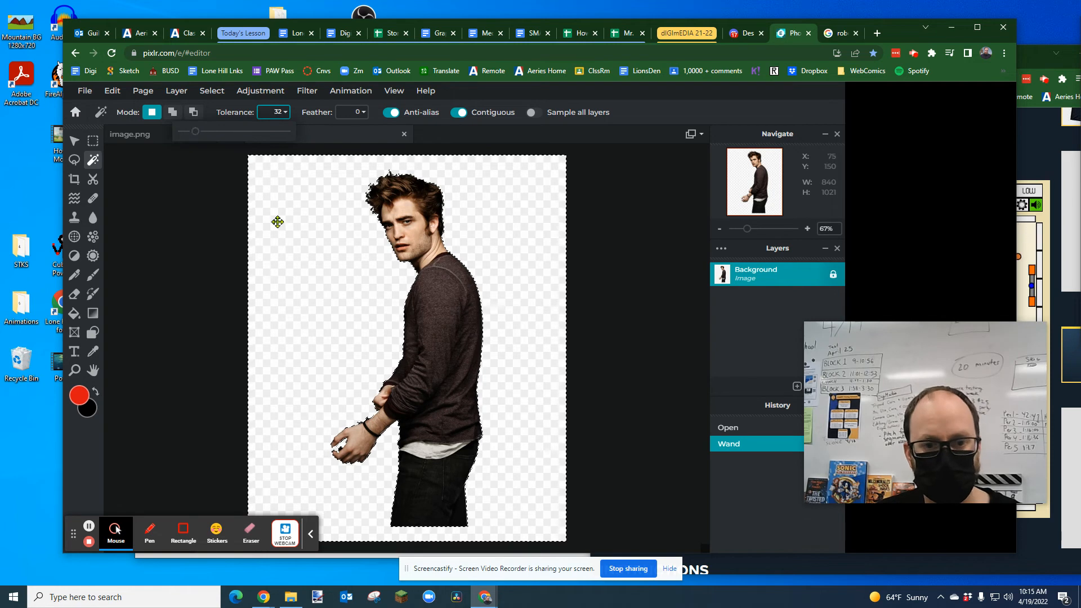
{"action": "left_click", "coordinate": [330, 229]}
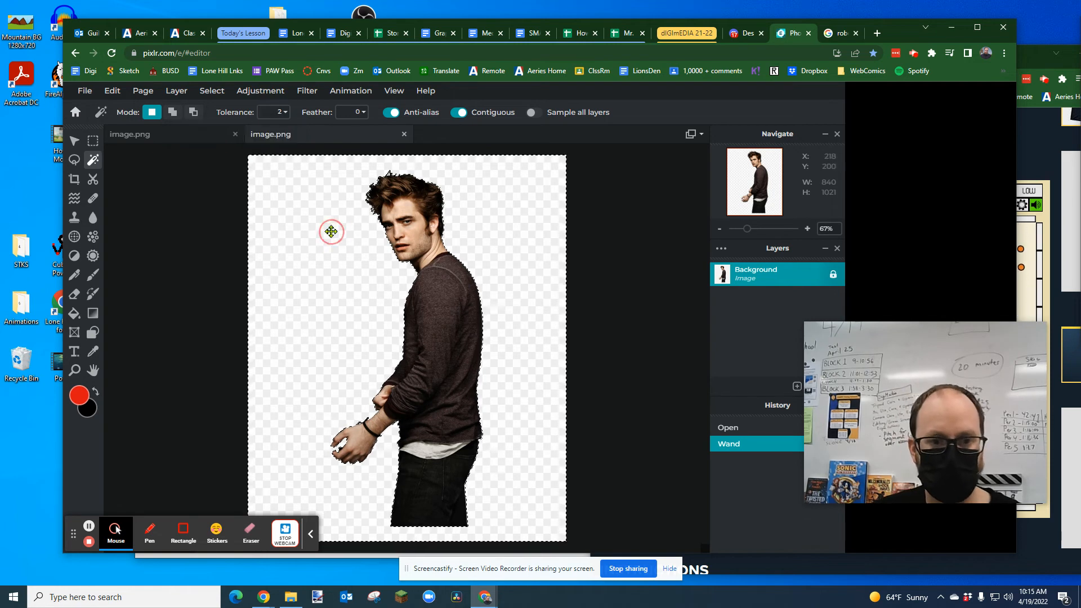
{"action": "key", "text": "Delete"}
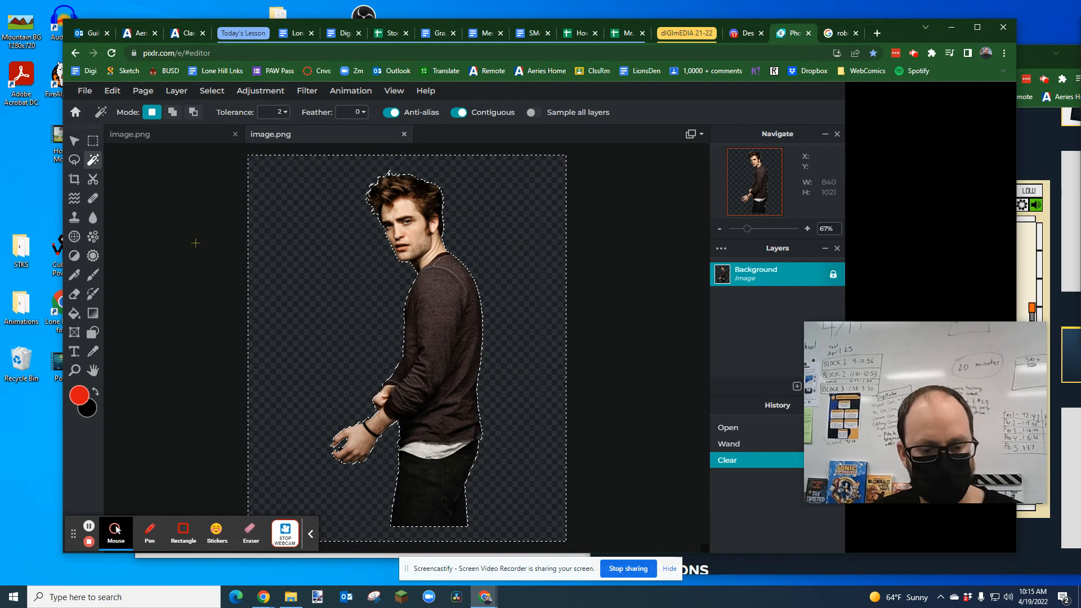
{"action": "key", "text": "ctrl+d"}
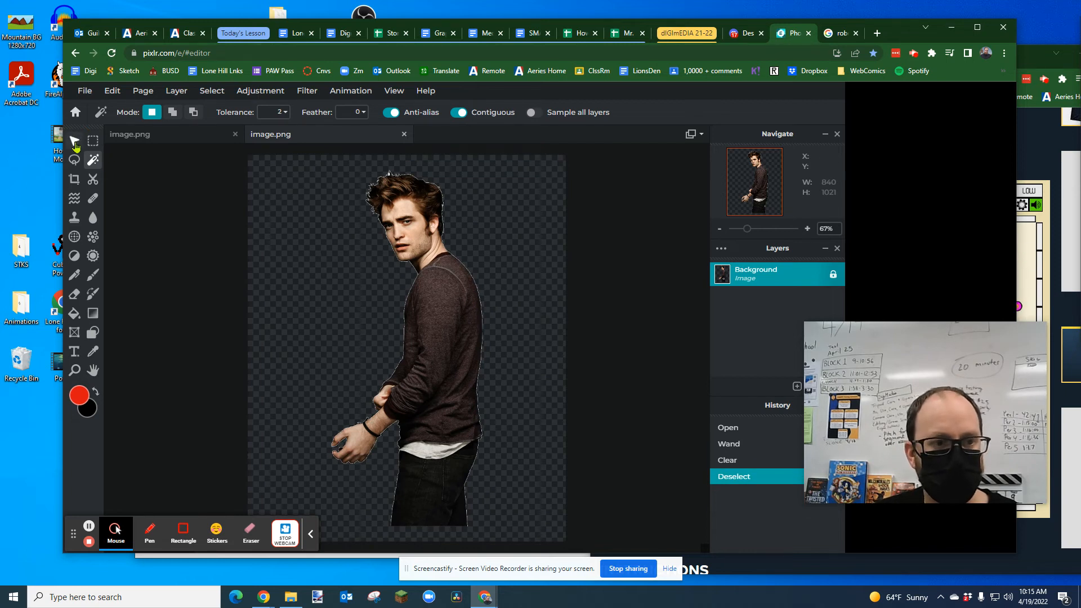
Step: Unlock the Background layer, rotate the cut-out man upside down and move him toward the canvas's upper edge
{"action": "key", "text": "v"}
{"action": "left_click_drag", "start_coordinate": [446, 298], "coordinate": [529, 384]}
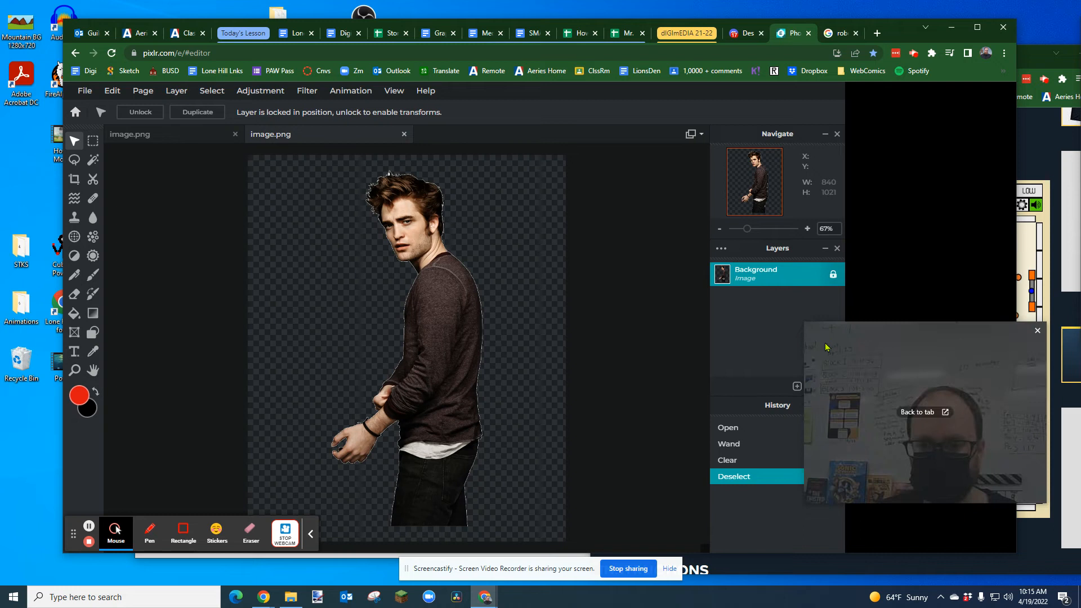
{"action": "left_click", "coordinate": [834, 275]}
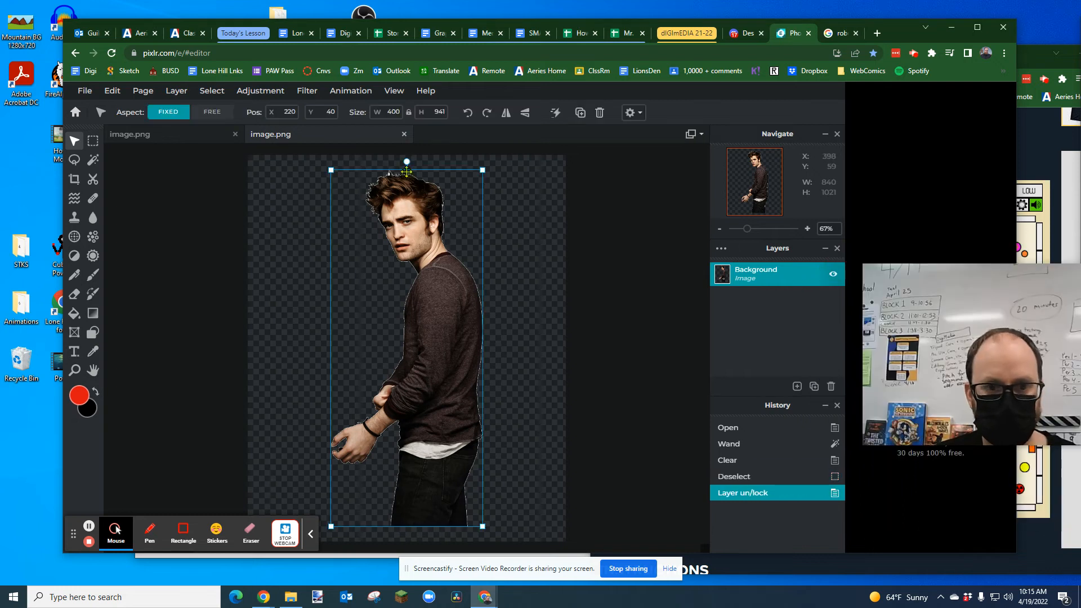
{"action": "left_click_drag", "start_coordinate": [406, 162], "coordinate": [405, 434]}
{"action": "left_click_drag", "start_coordinate": [398, 383], "coordinate": [359, 172]}
Step: Compare with the example poster, enlarge the upside-down man to about 697 by 1637 px and reposition him at the canvas's upper edge
{"action": "left_click", "coordinate": [160, 138]}
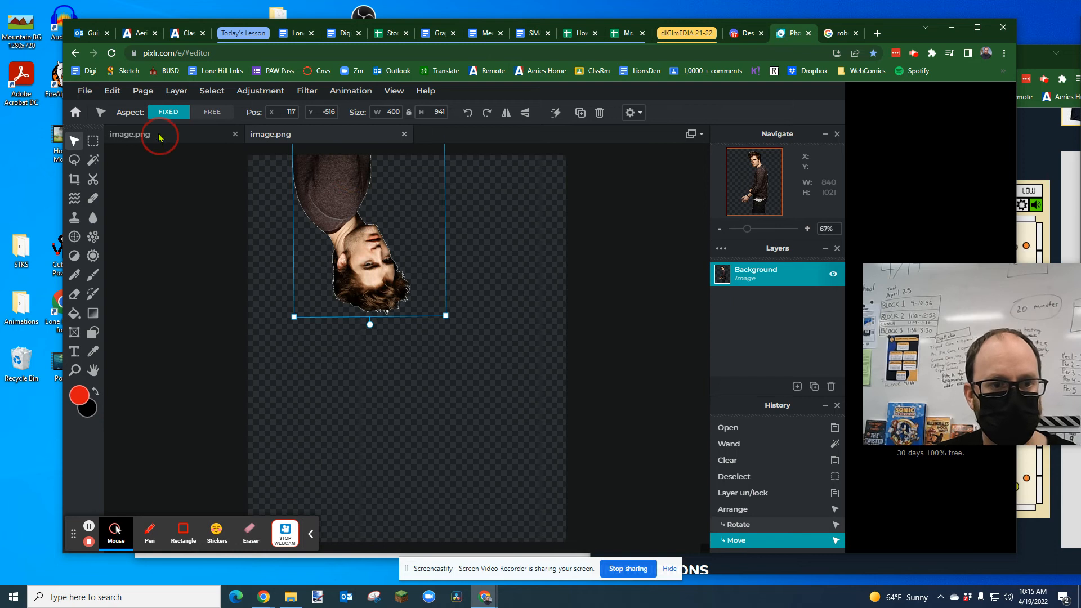
{"action": "left_click", "coordinate": [299, 137]}
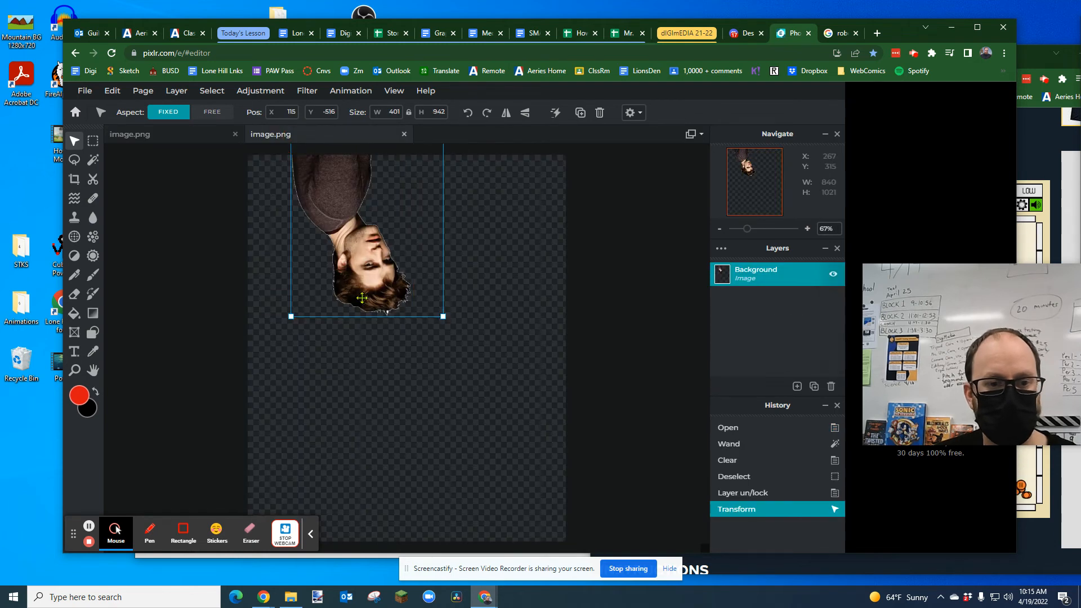
{"action": "left_click_drag", "start_coordinate": [442, 317], "coordinate": [554, 401]}
{"action": "left_click_drag", "start_coordinate": [386, 348], "coordinate": [348, 162]}
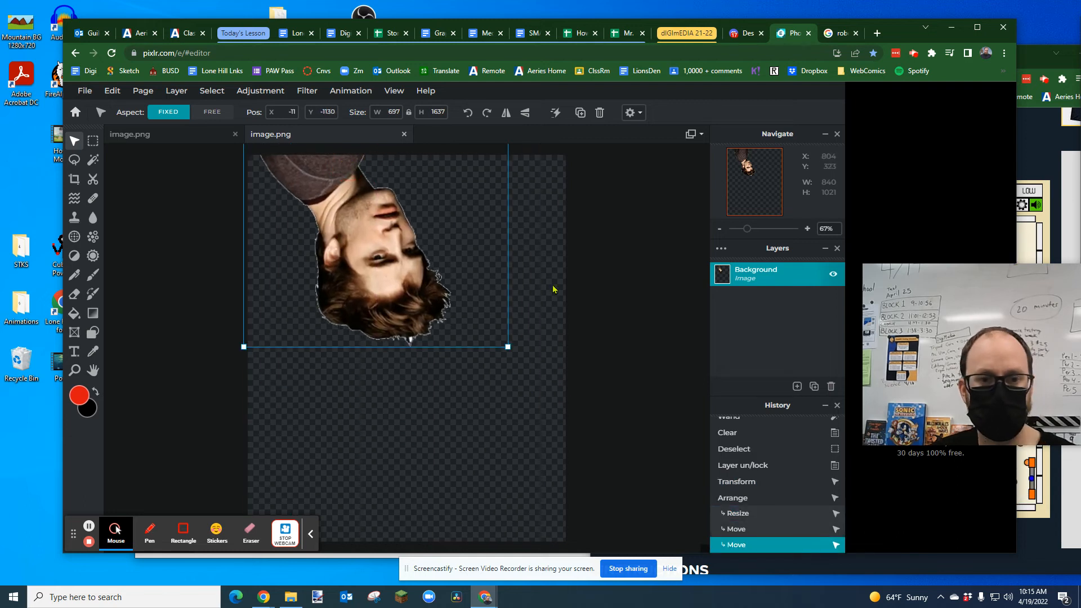
Step: Switch to the Google image results and search for "beach background"
{"action": "left_click", "coordinate": [841, 33]}
{"action": "left_click_drag", "start_coordinate": [336, 98], "coordinate": [251, 97]}
{"action": "left_click_drag", "start_coordinate": [253, 97], "coordinate": [211, 97]}
{"action": "triple_click", "coordinate": [292, 97]}
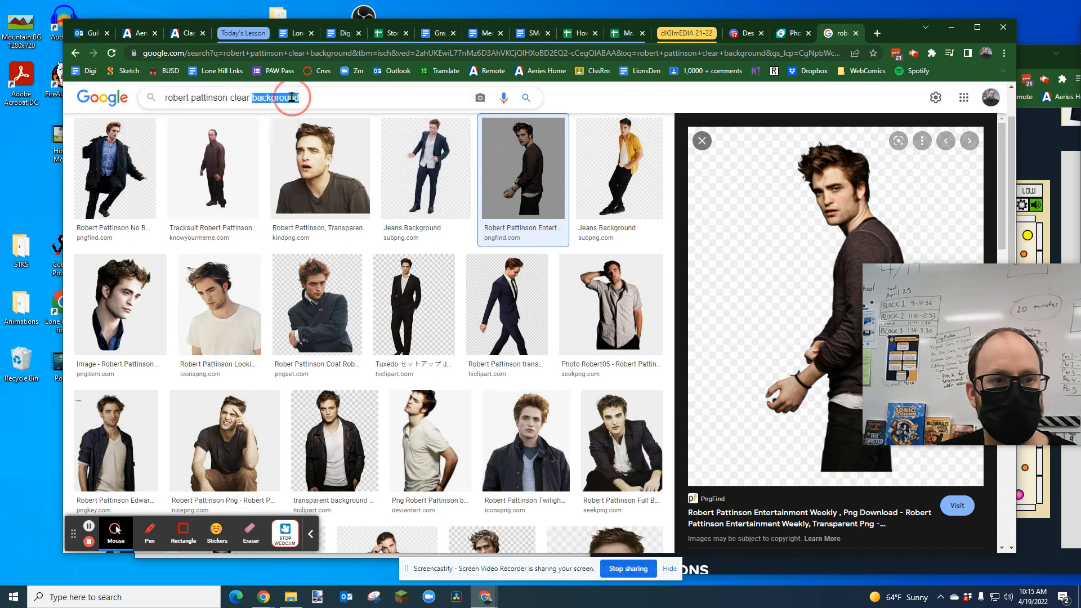
{"action": "type", "text": "beach backgroun"}
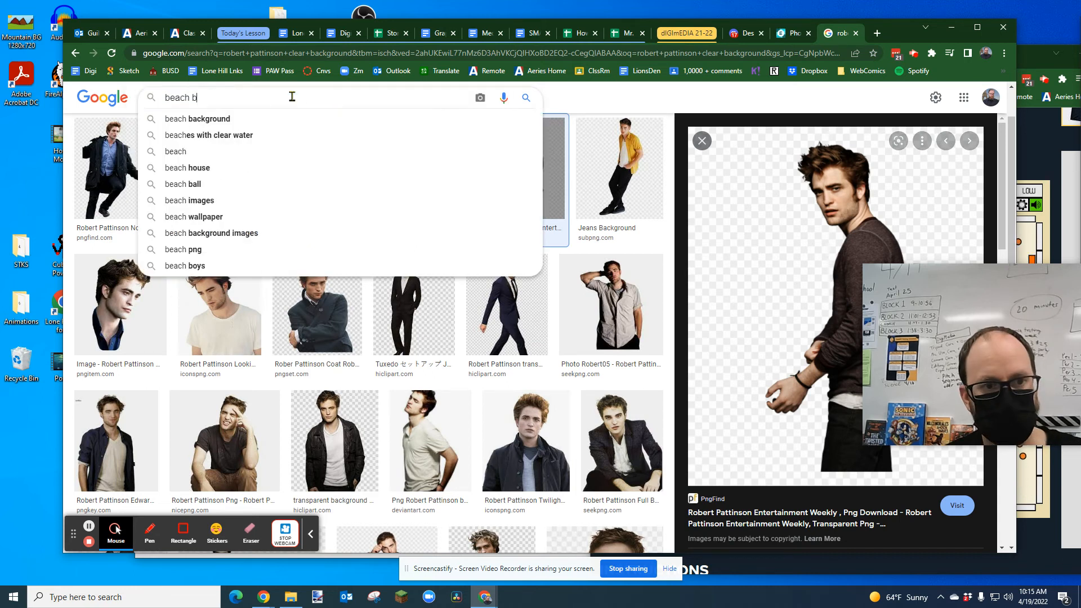
{"action": "type", "text": "d"}
{"action": "key", "text": "Return"}
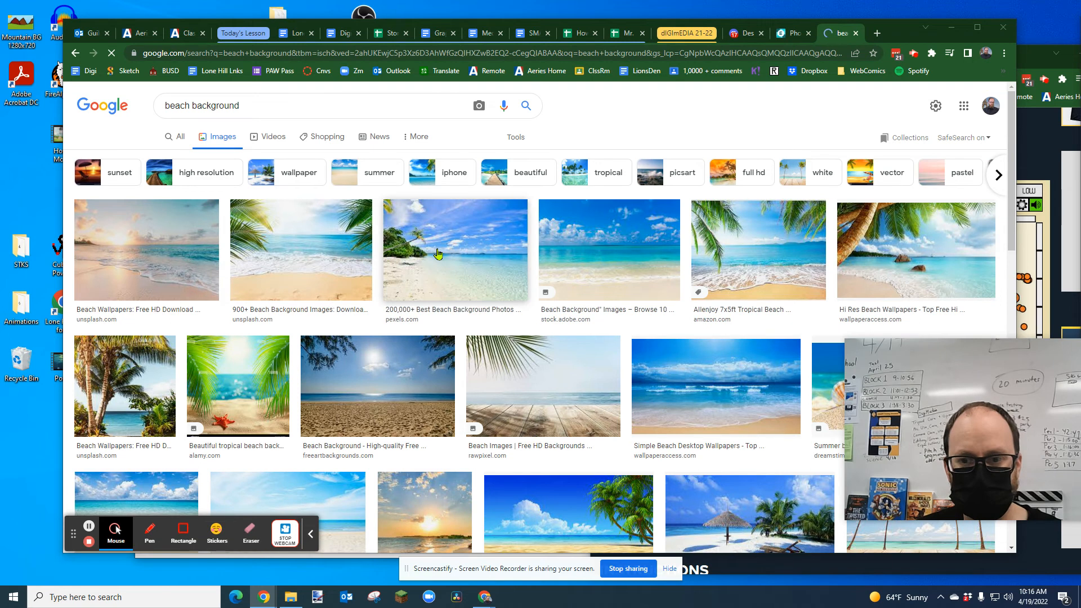
Step: Copy the Pexels beach image with the leaning palm tree and paste it into the poster in Pixlr
{"action": "left_click", "coordinate": [438, 253]}
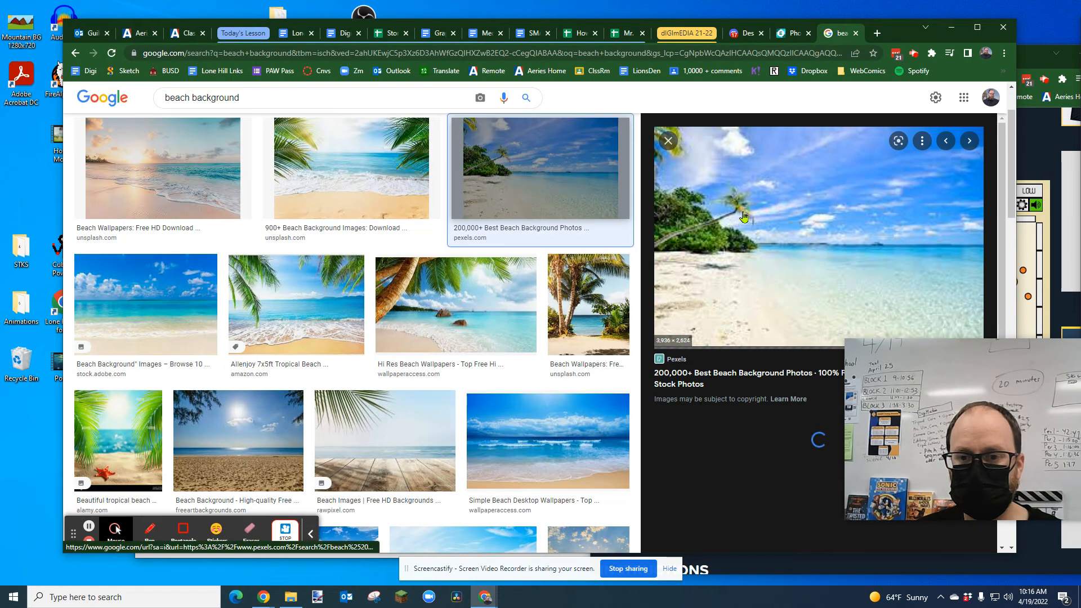
{"action": "right_click", "coordinate": [788, 234]}
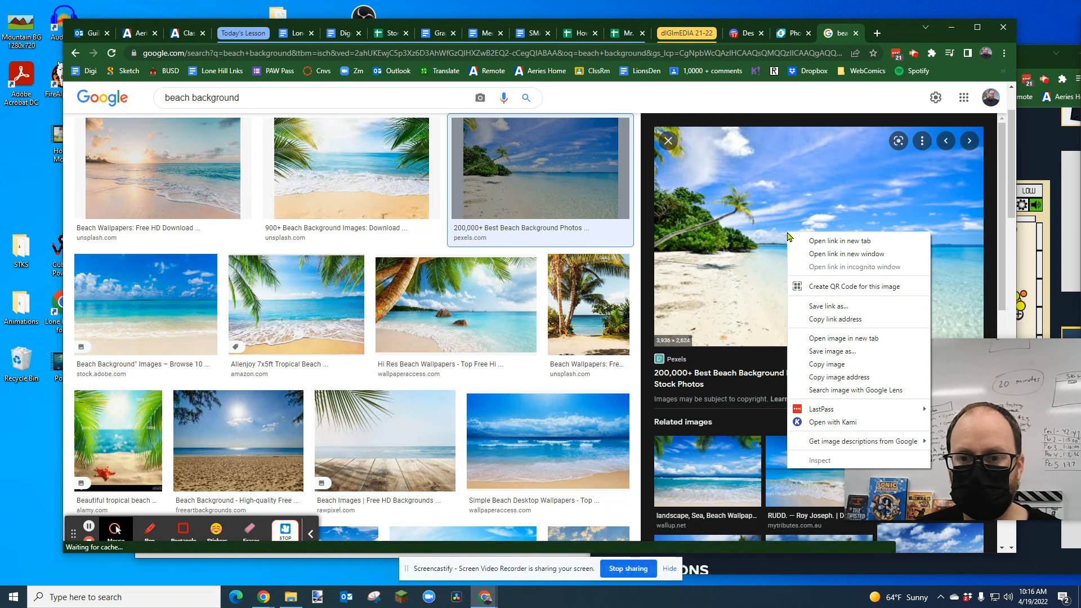
{"action": "left_click", "coordinate": [835, 365]}
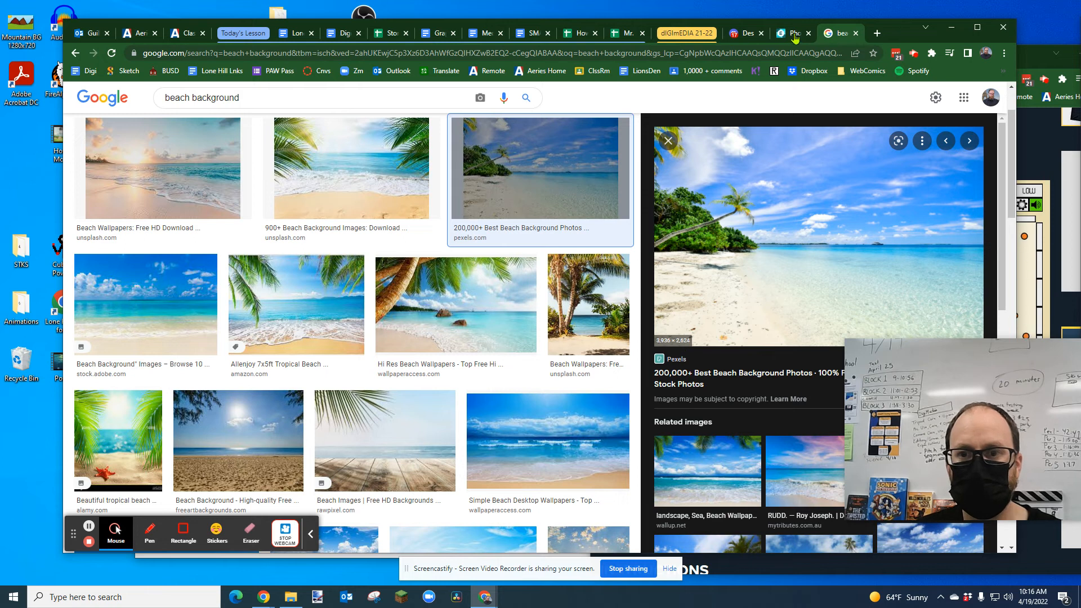
{"action": "key", "text": "ctrl+shift+Tab"}
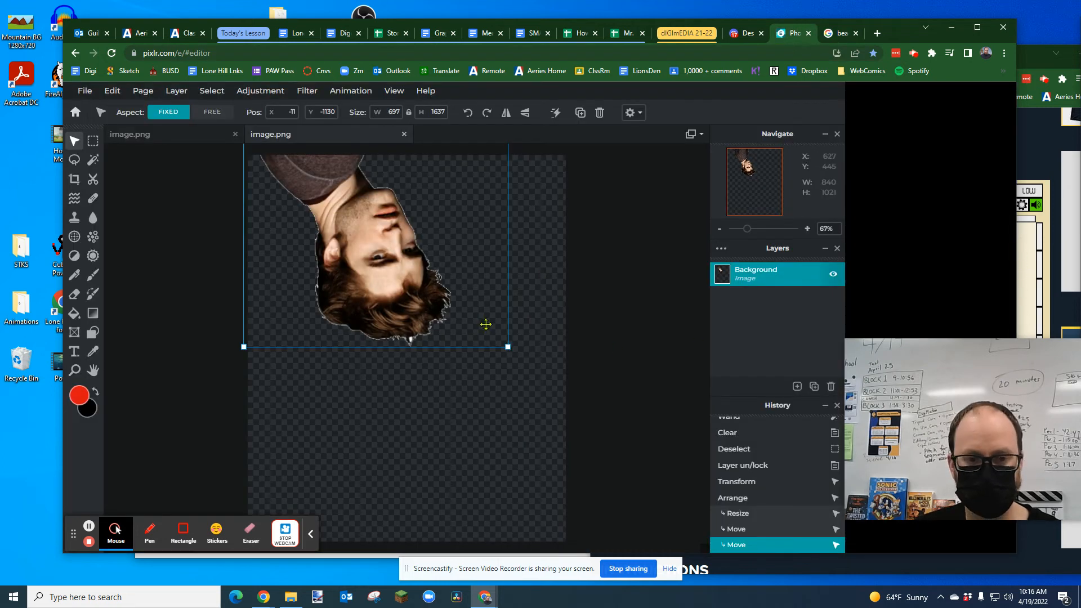
{"action": "key", "text": "ctrl+v"}
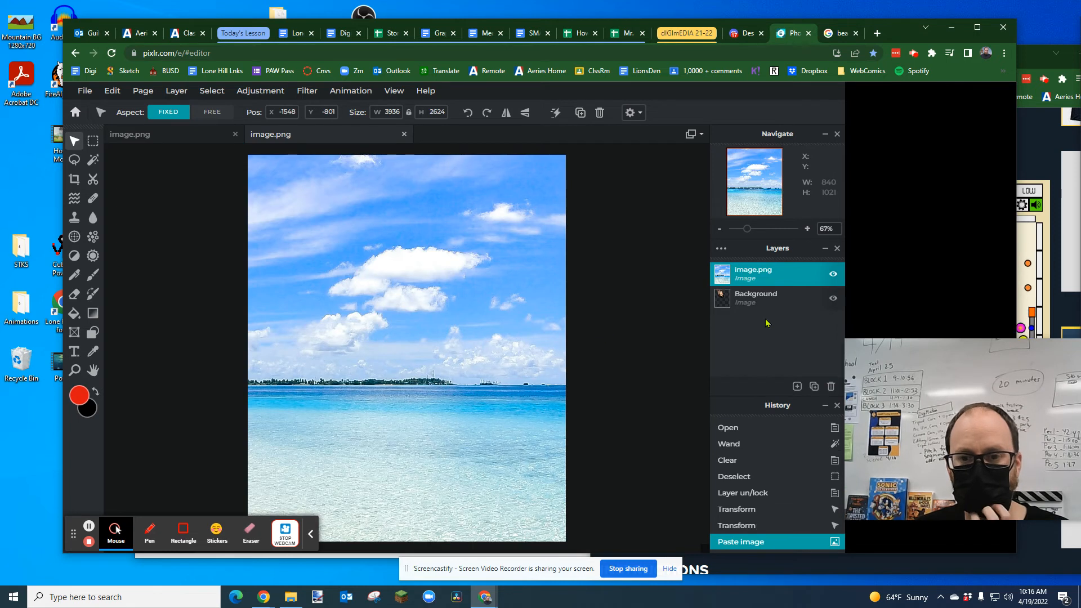
Step: Place the beach layer beneath the man's layer and shift the upside-down man down to about Y -978
{"action": "left_click_drag", "start_coordinate": [748, 273], "coordinate": [751, 300]}
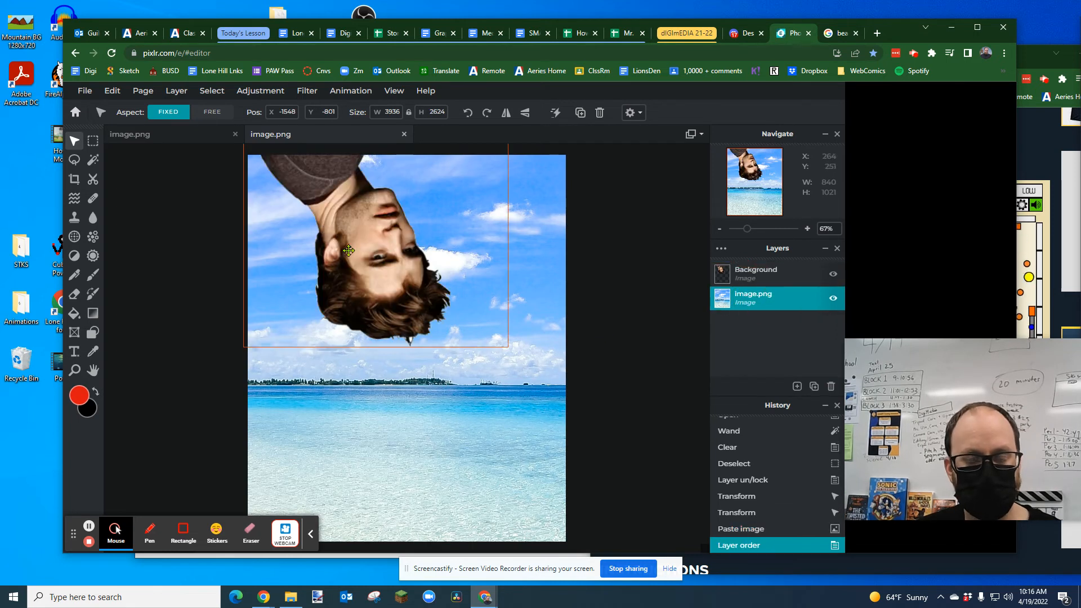
{"action": "left_click_drag", "start_coordinate": [379, 274], "coordinate": [379, 331]}
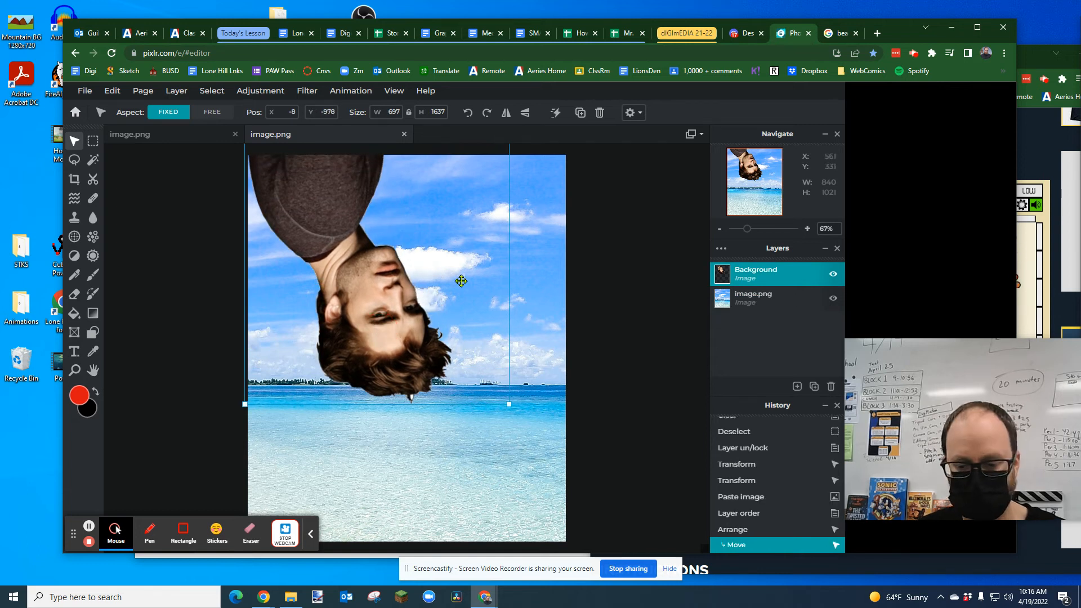
{"action": "key", "text": "ctrl+z"}
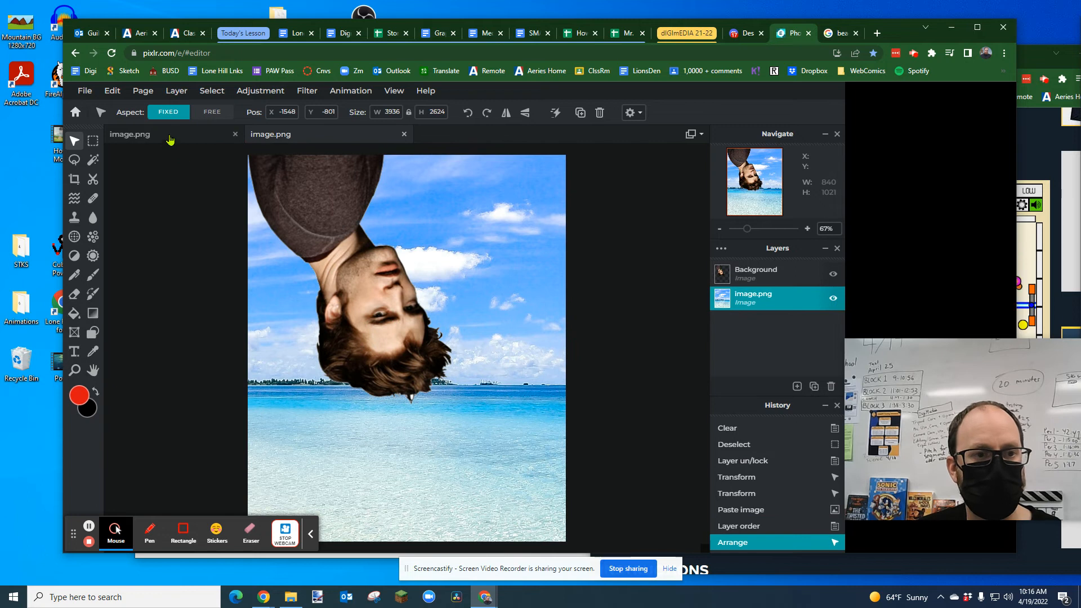
Step: Check the example poster and add a text layer reading "ROBERT PATTINSON"
{"action": "left_click", "coordinate": [169, 139]}
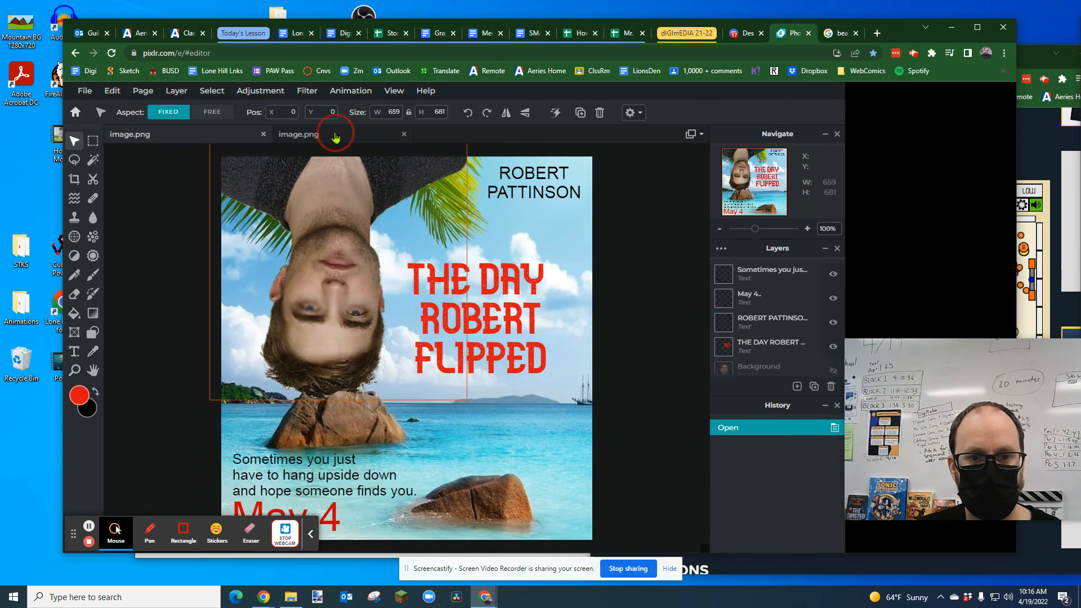
{"action": "left_click", "coordinate": [336, 138]}
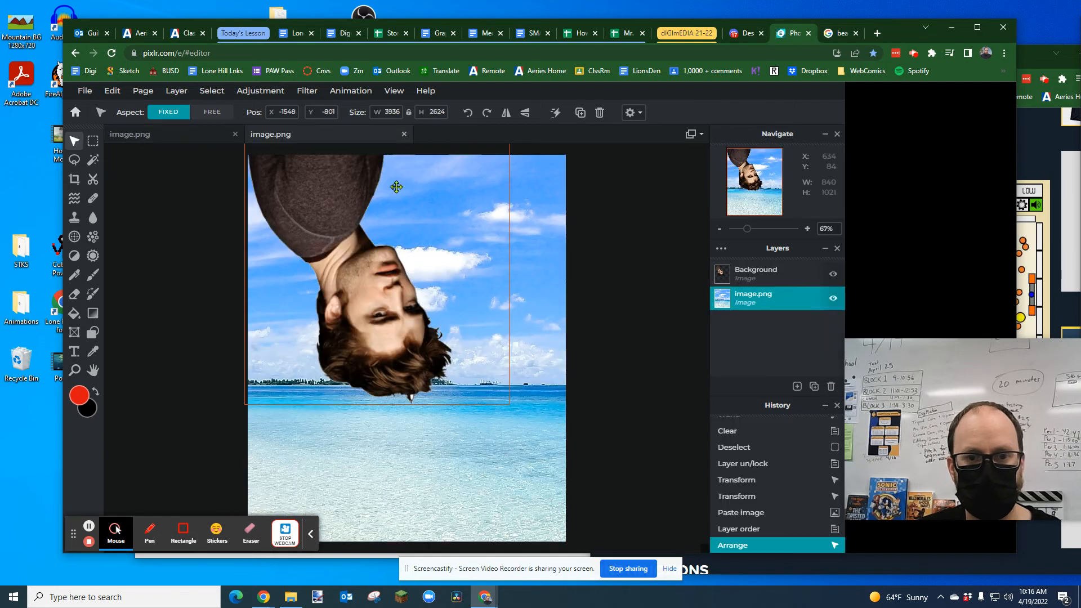
{"action": "left_click", "coordinate": [73, 351]}
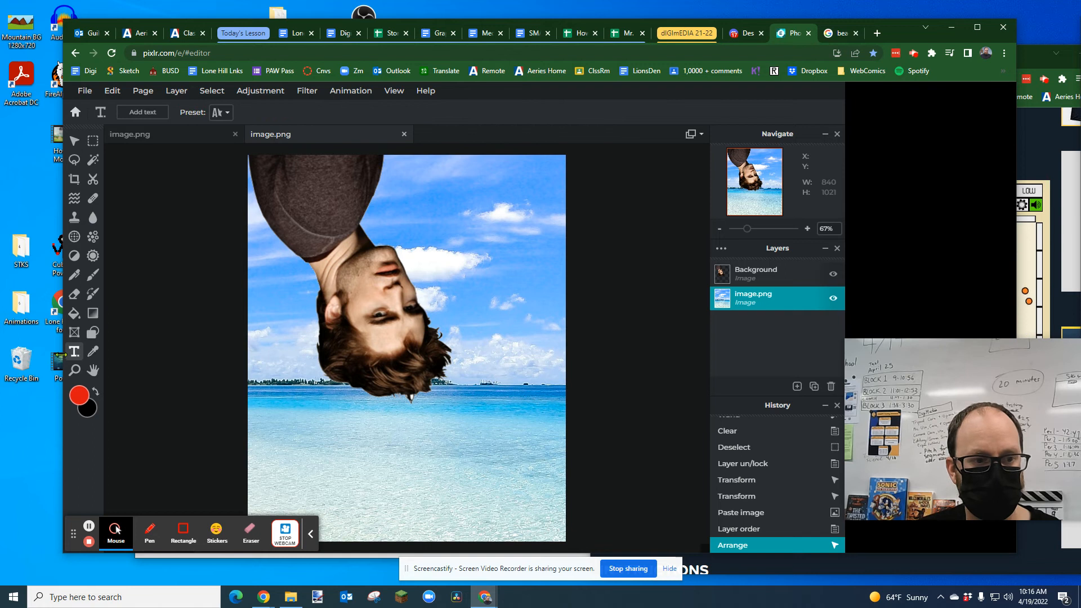
{"action": "left_click", "coordinate": [411, 192]}
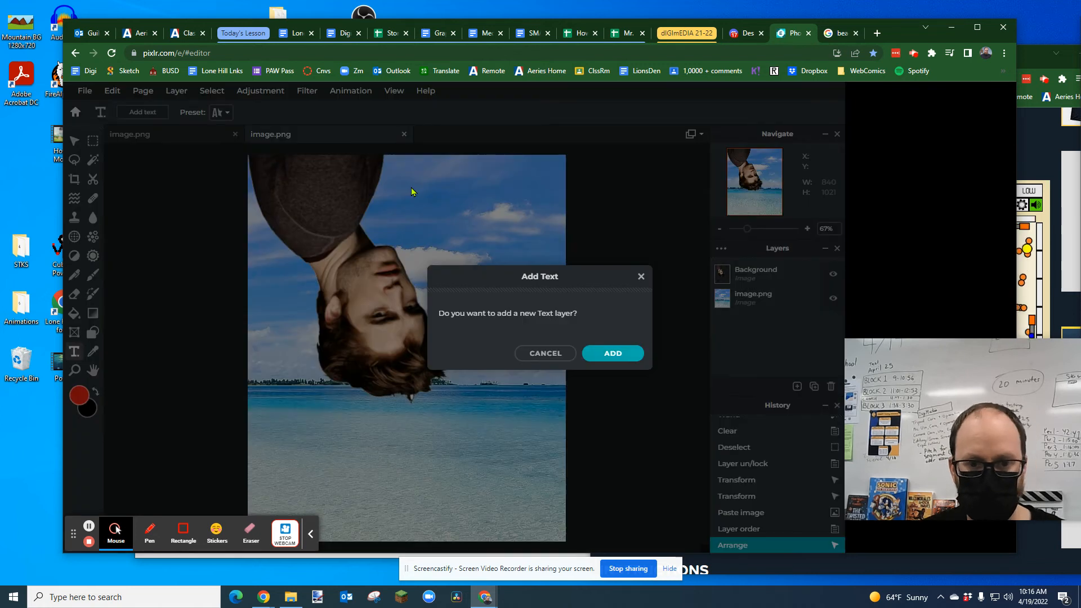
{"action": "left_click", "coordinate": [613, 353]}
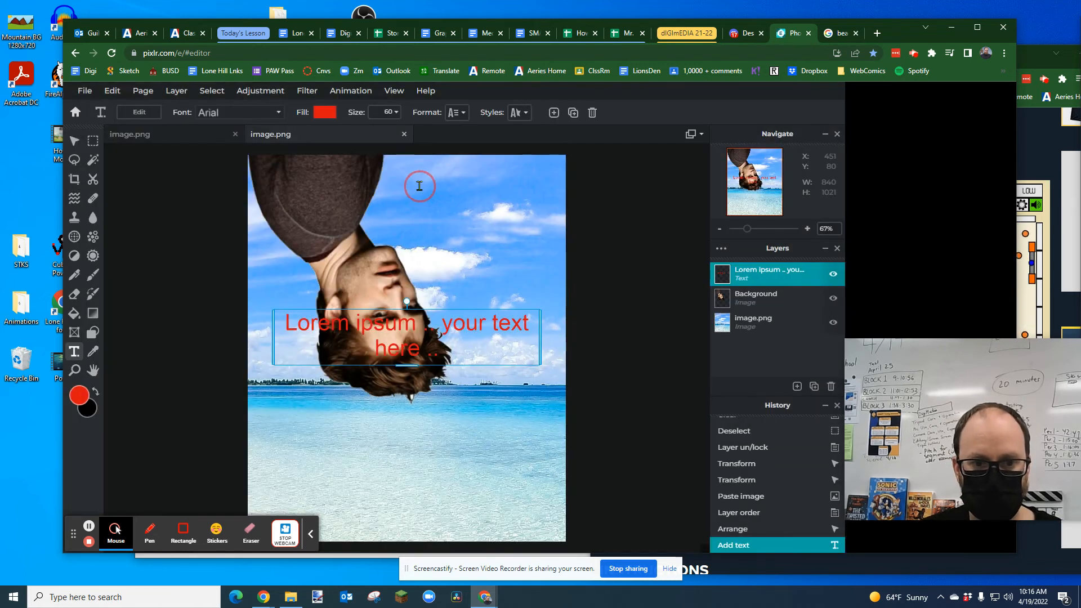
{"action": "double_click", "coordinate": [424, 326]}
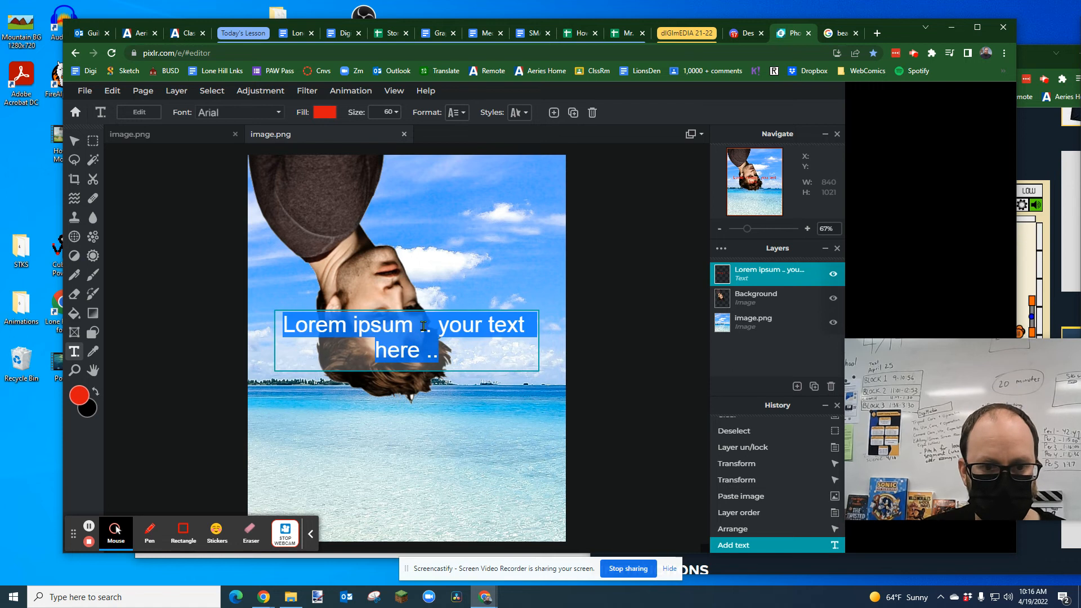
{"action": "type", "text": "R"}
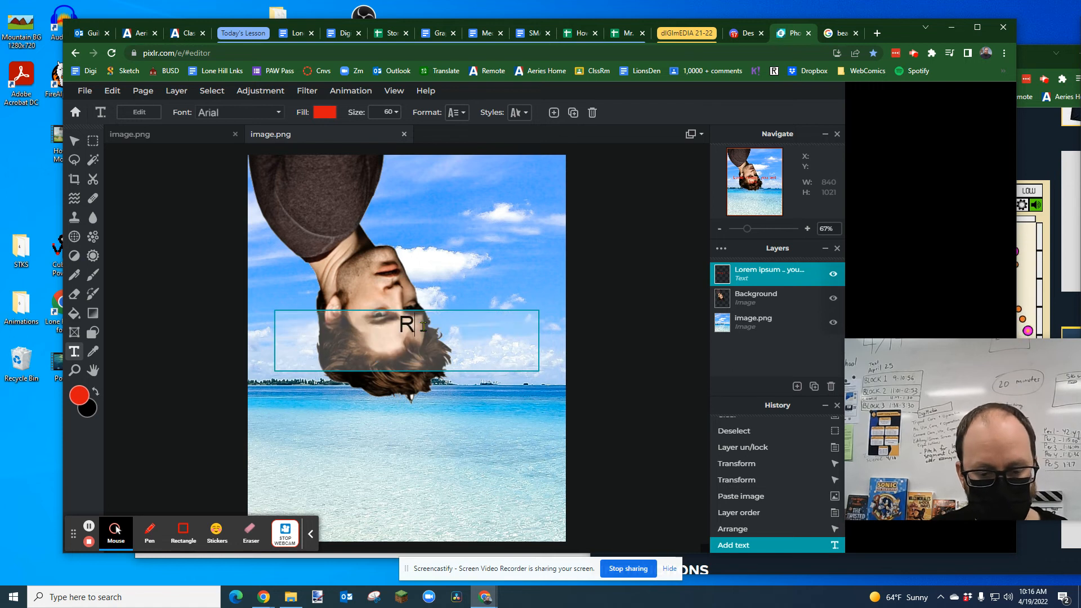
{"action": "type", "text": "OBERT PATTISON"}
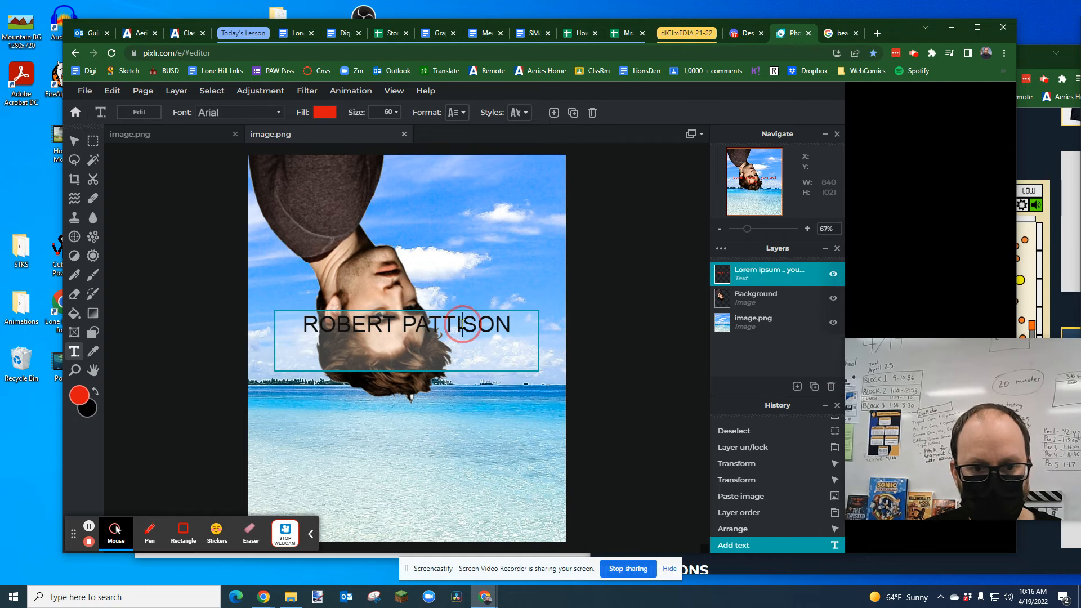
{"action": "key", "text": "BackSpace"}
{"action": "key", "text": "BackSpace"}
{"action": "key", "text": "BackSpace"}
{"action": "type", "text": "NSON"}
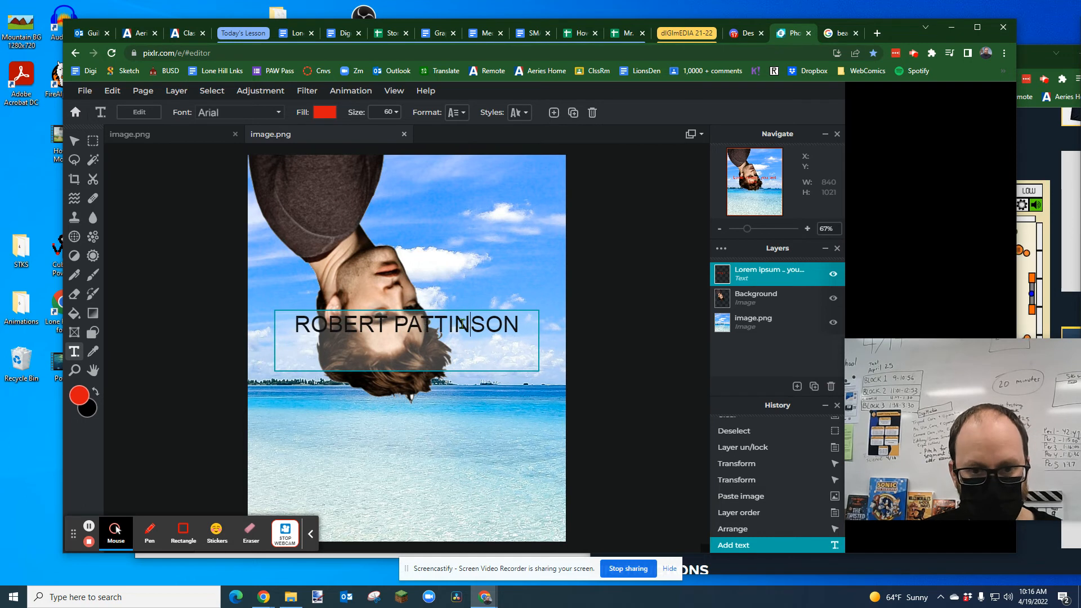
{"action": "left_click", "coordinate": [381, 374]}
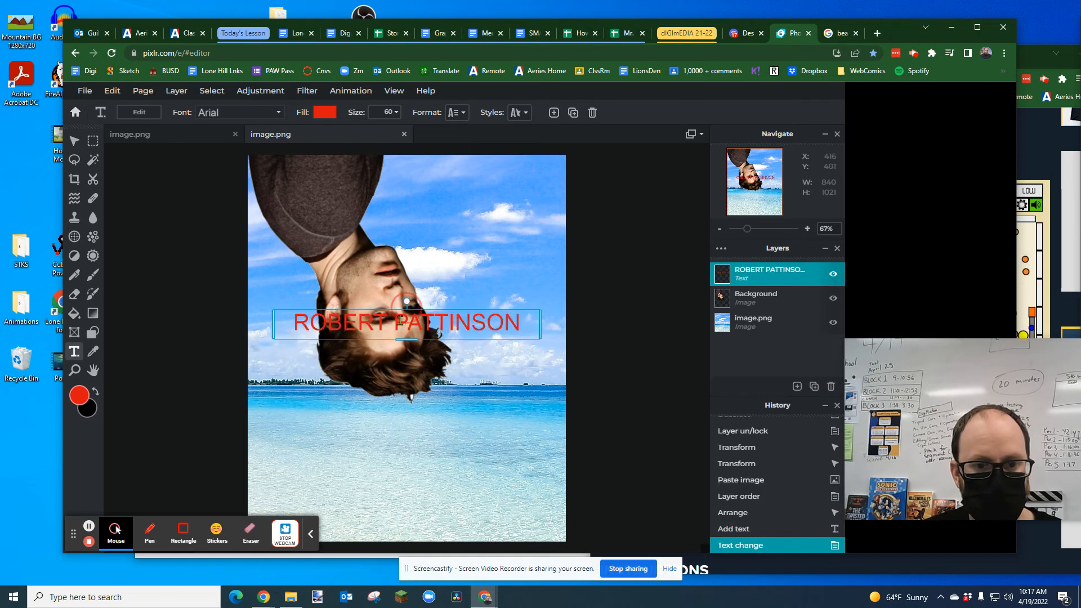
Step: Split the "ROBERT PATTINSON" text into two lines and position it in the poster's upper-right sky
{"action": "left_click_drag", "start_coordinate": [409, 325], "coordinate": [442, 197]}
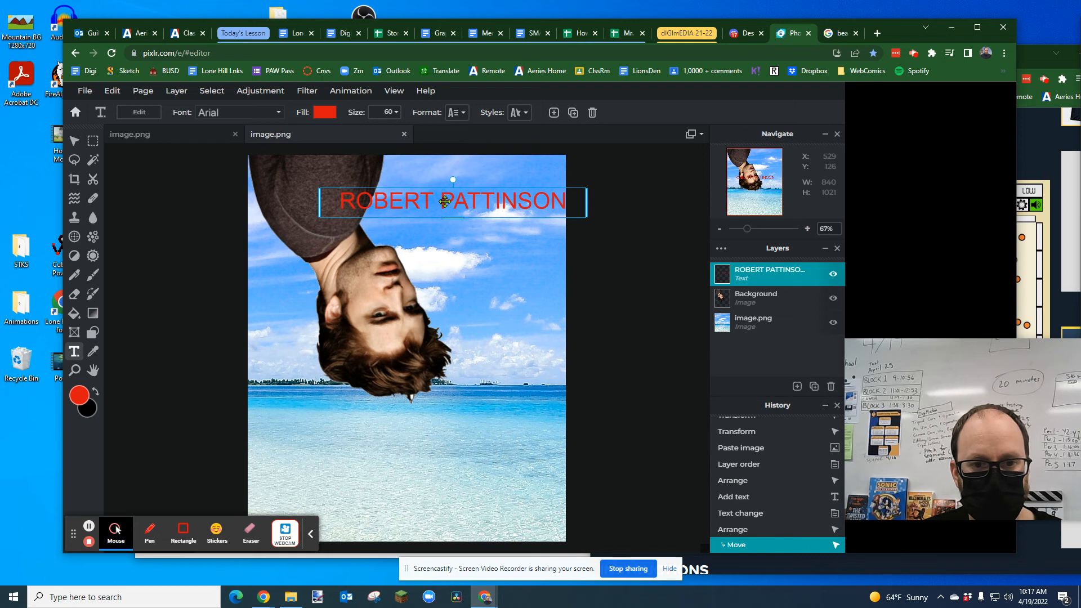
{"action": "left_click", "coordinate": [441, 198]}
{"action": "left_click", "coordinate": [441, 203]}
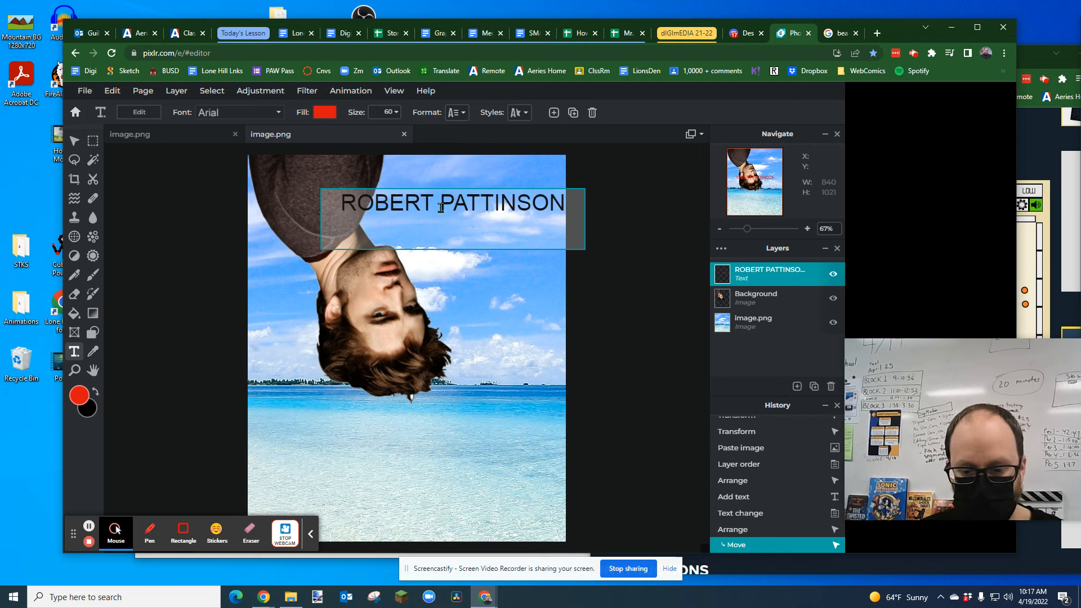
{"action": "key", "text": "Return"}
{"action": "left_click", "coordinate": [406, 165]}
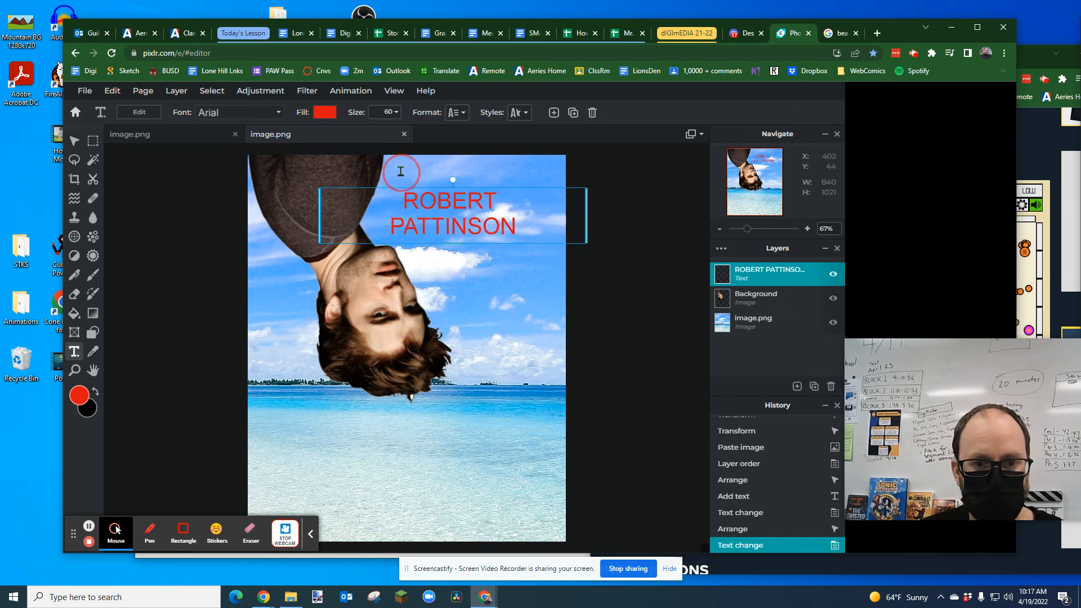
{"action": "left_click_drag", "start_coordinate": [387, 190], "coordinate": [410, 162]}
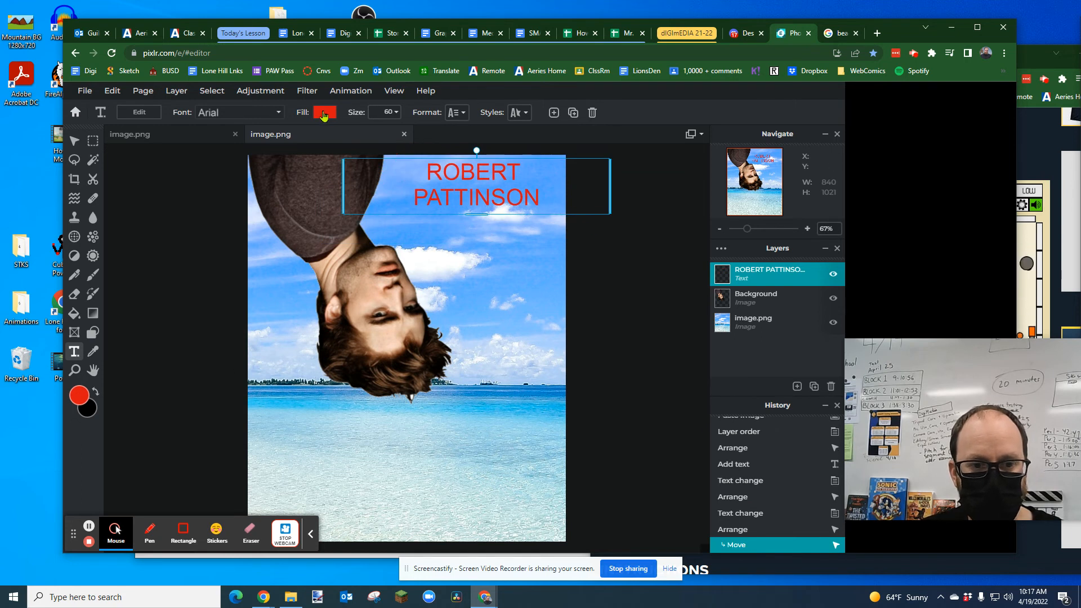
Step: Try the teal fill #345862, sampled from the island on the horizon, on the "ROBERT PATTINSON" text
{"action": "left_click", "coordinate": [324, 114]}
{"action": "left_click", "coordinate": [394, 279]}
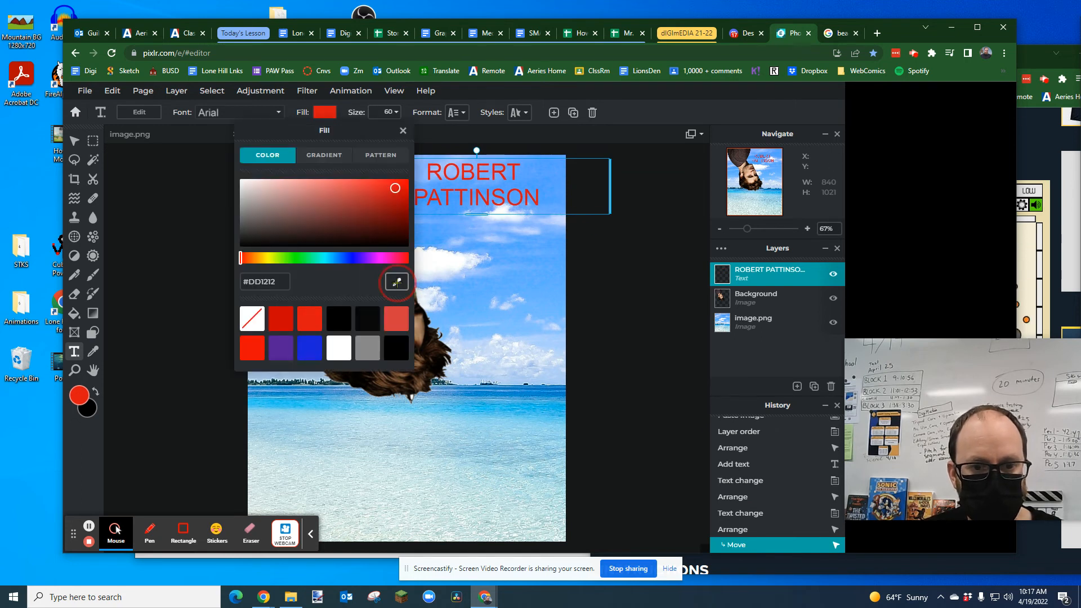
{"action": "left_click", "coordinate": [443, 387]}
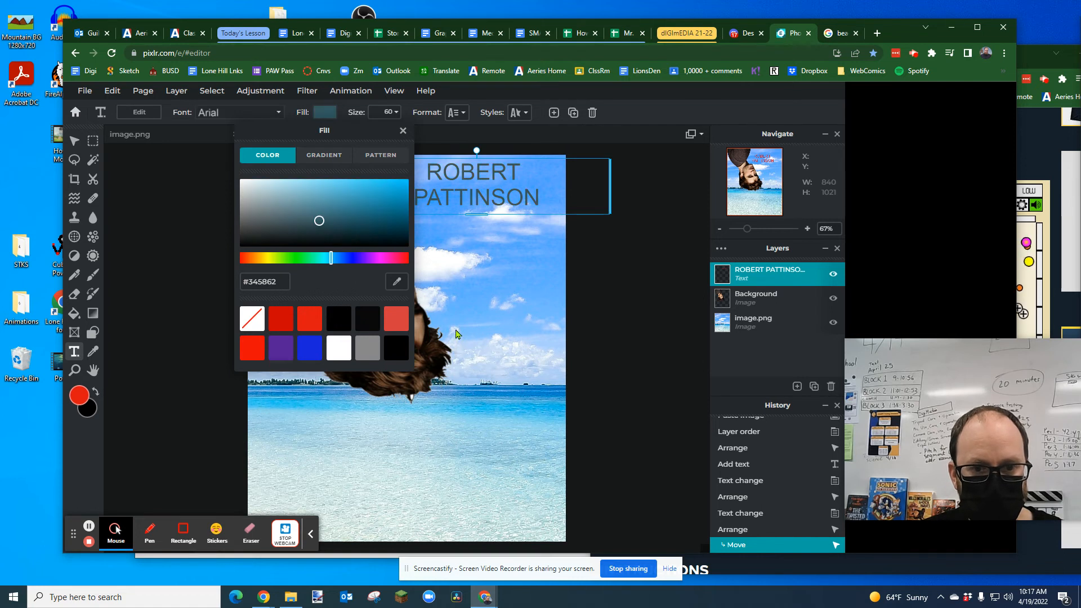
{"action": "left_click", "coordinate": [485, 254]}
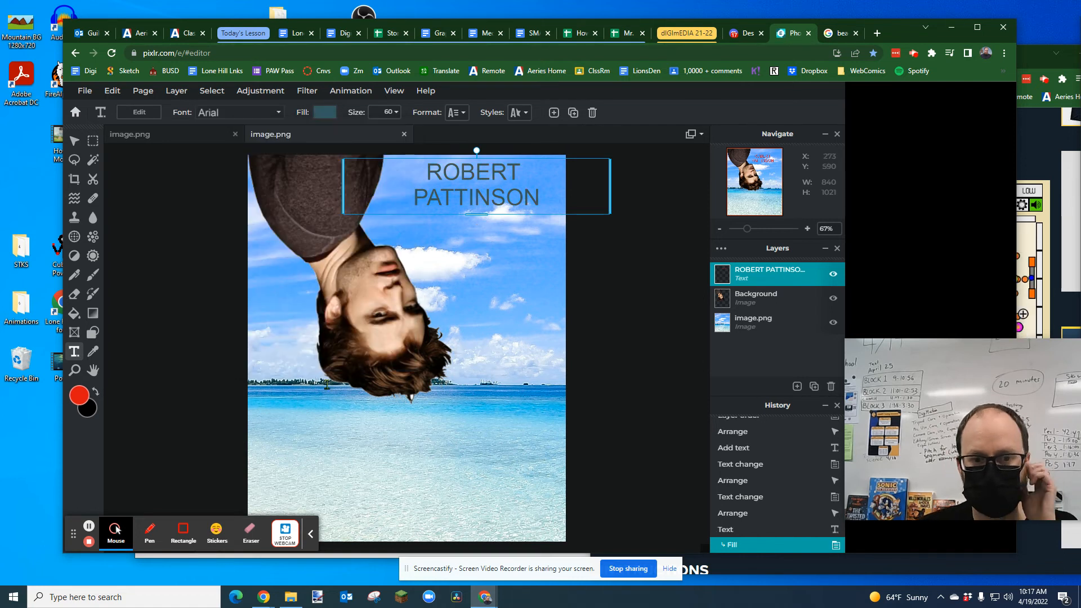
Step: Set the "ROBERT PATTINSON" text's fill to near-black #0C0401, sampled from the man's dark hair
{"action": "left_click", "coordinate": [465, 199]}
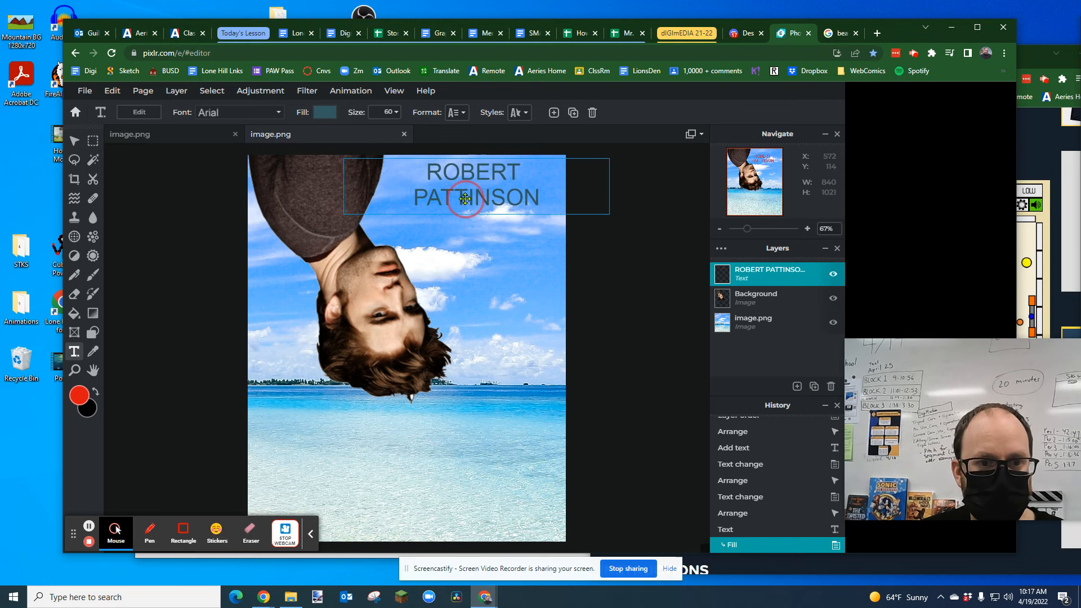
{"action": "left_click", "coordinate": [325, 112]}
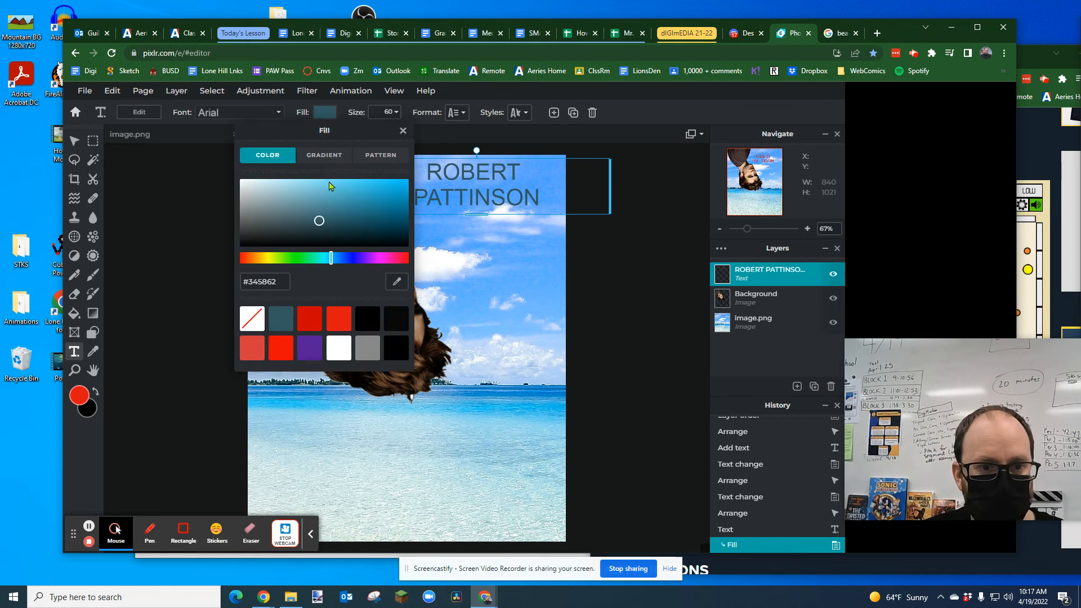
{"action": "left_click_drag", "start_coordinate": [296, 134], "coordinate": [121, 181]}
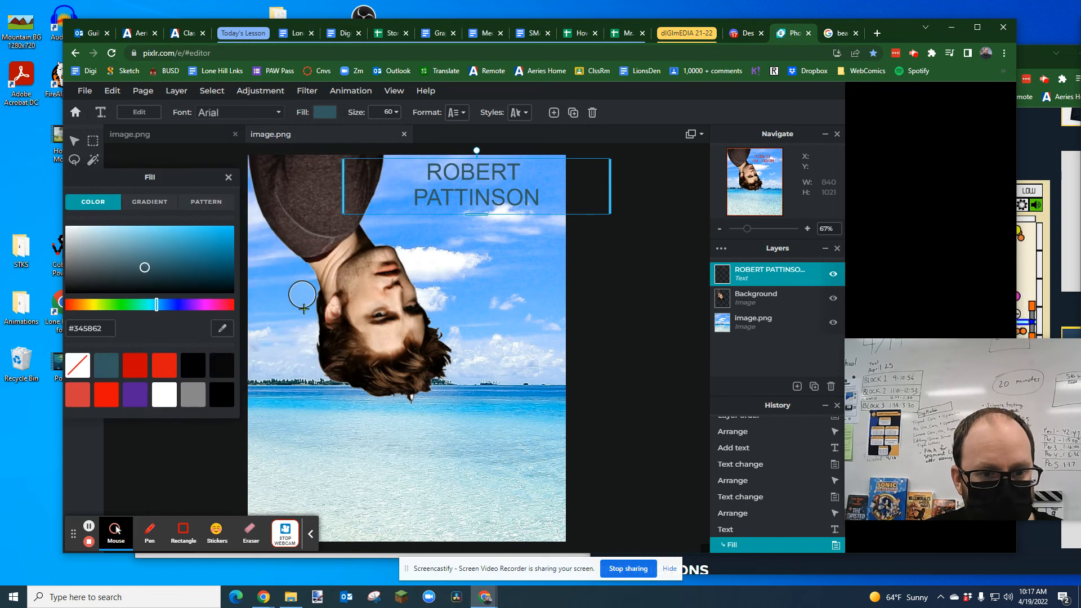
{"action": "left_click", "coordinate": [344, 327]}
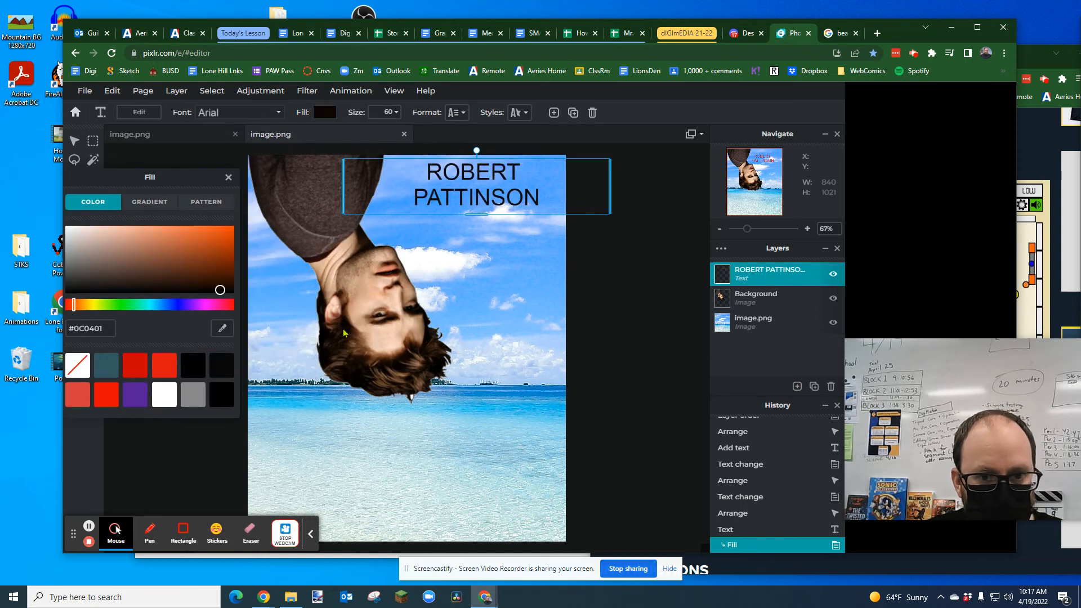
{"action": "left_click", "coordinate": [509, 240]}
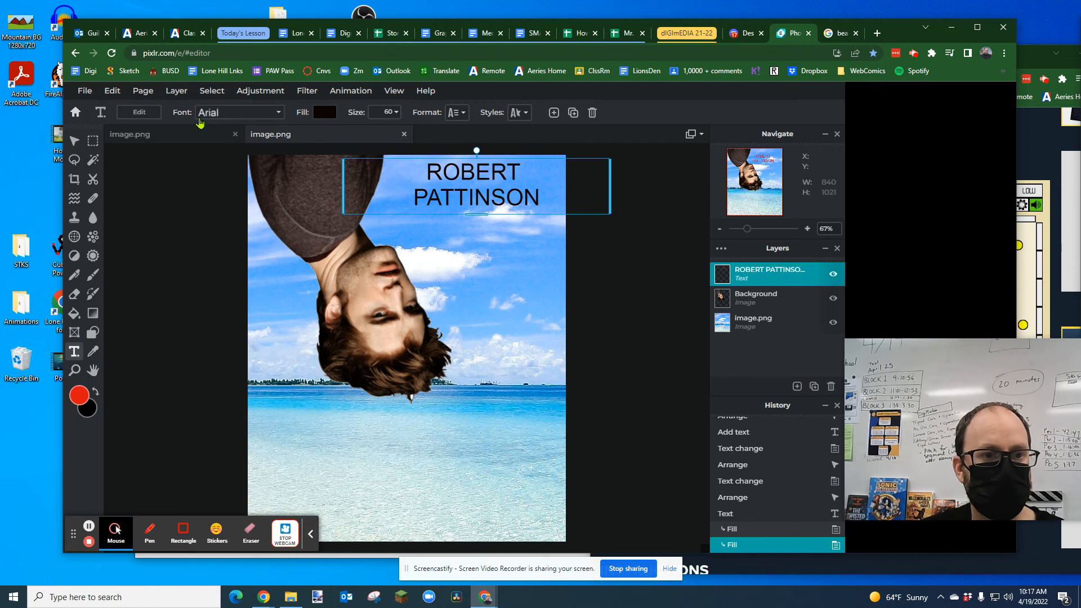
Step: Check the title on the example poster and add a new text layer to the beach poster
{"action": "left_click", "coordinate": [141, 135]}
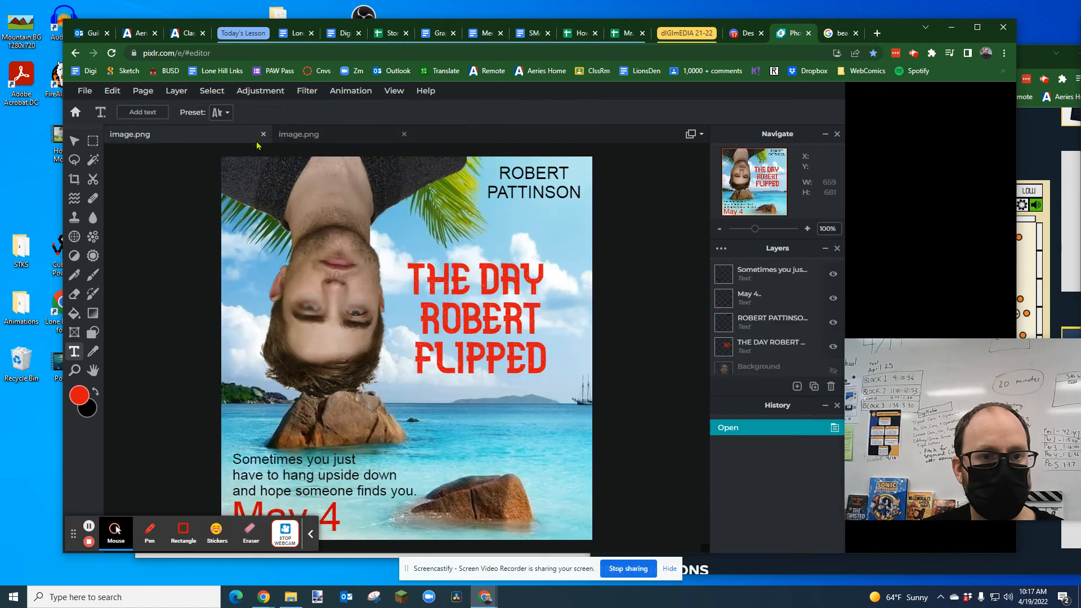
{"action": "left_click", "coordinate": [299, 135]}
{"action": "left_click", "coordinate": [501, 246]}
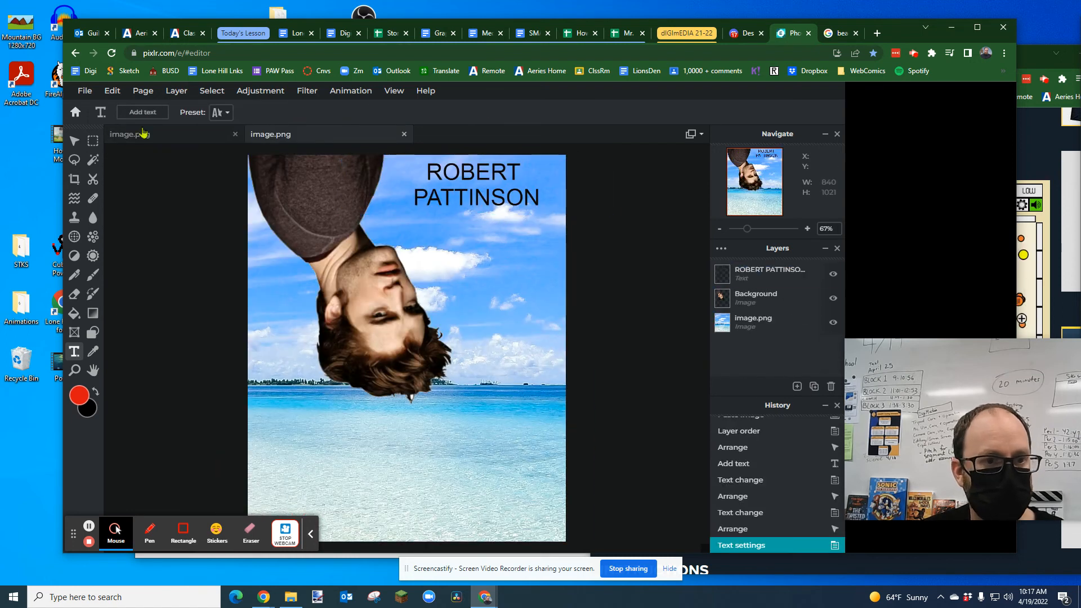
{"action": "left_click", "coordinate": [219, 113]}
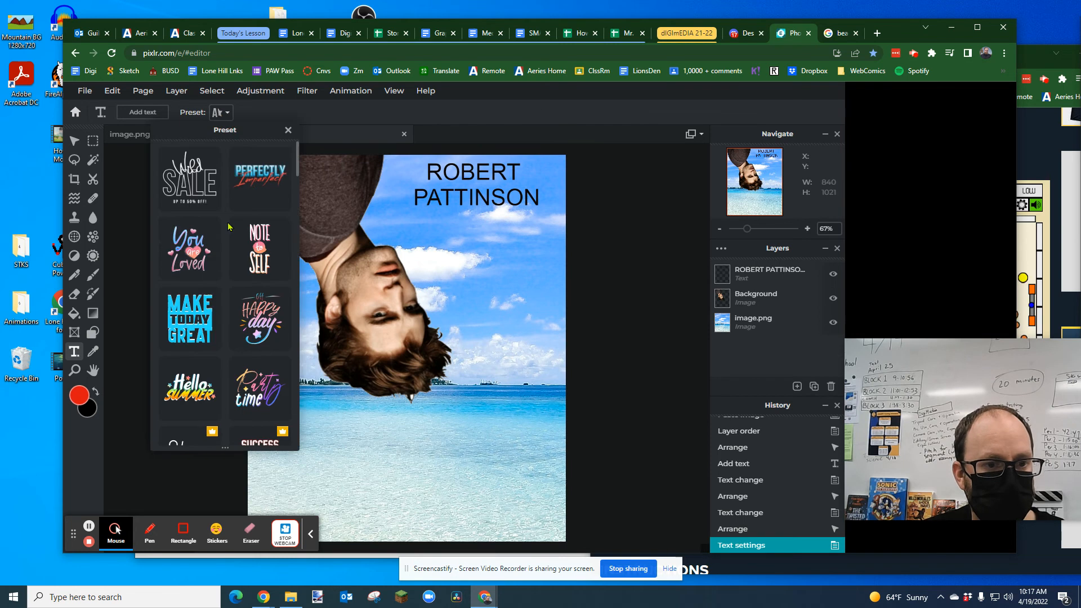
{"action": "left_click", "coordinate": [139, 113]}
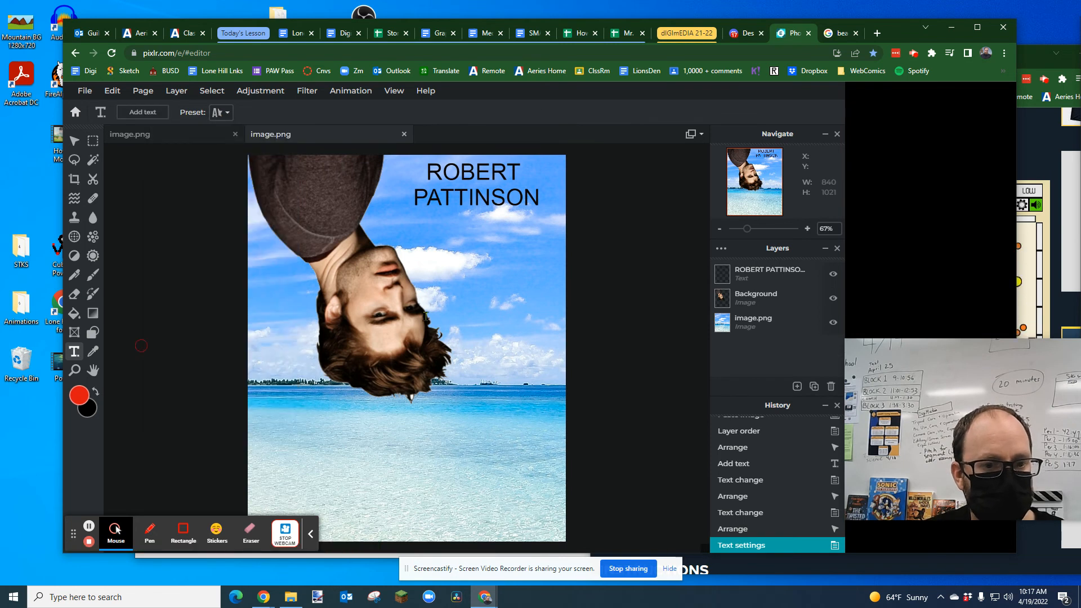
{"action": "left_click", "coordinate": [458, 261]}
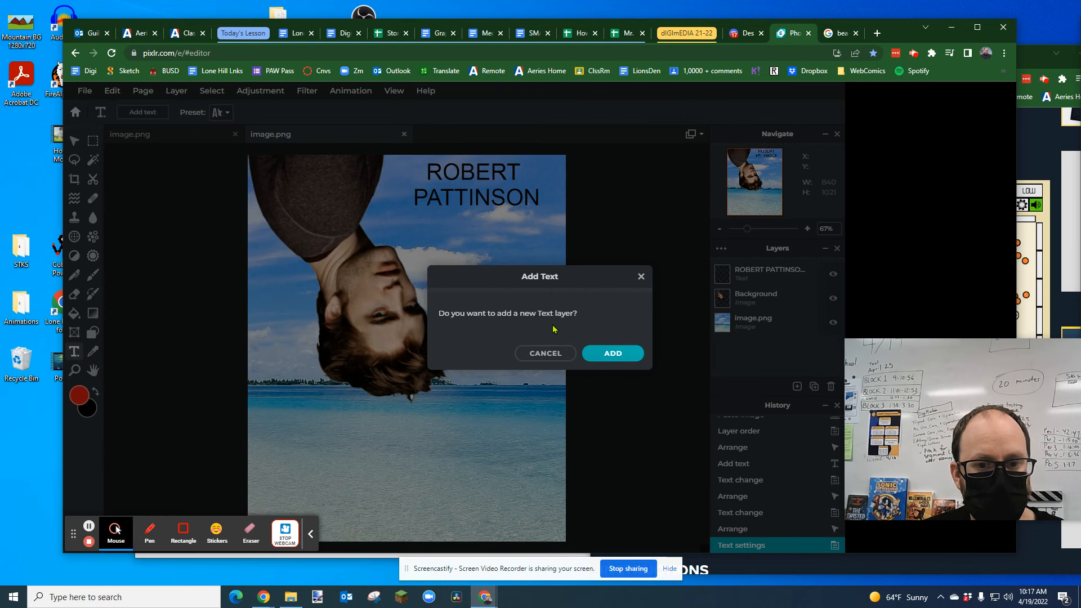
{"action": "left_click", "coordinate": [613, 353]}
Step: Set the new placeholder text's font to Aberus
{"action": "left_click", "coordinate": [252, 115]}
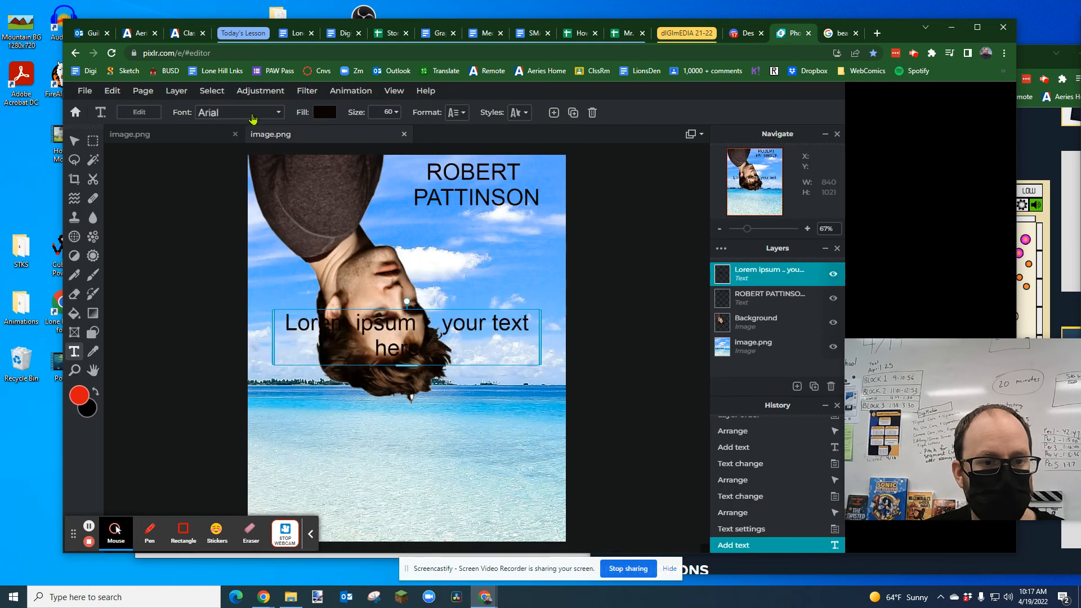
{"action": "left_click", "coordinate": [278, 115]}
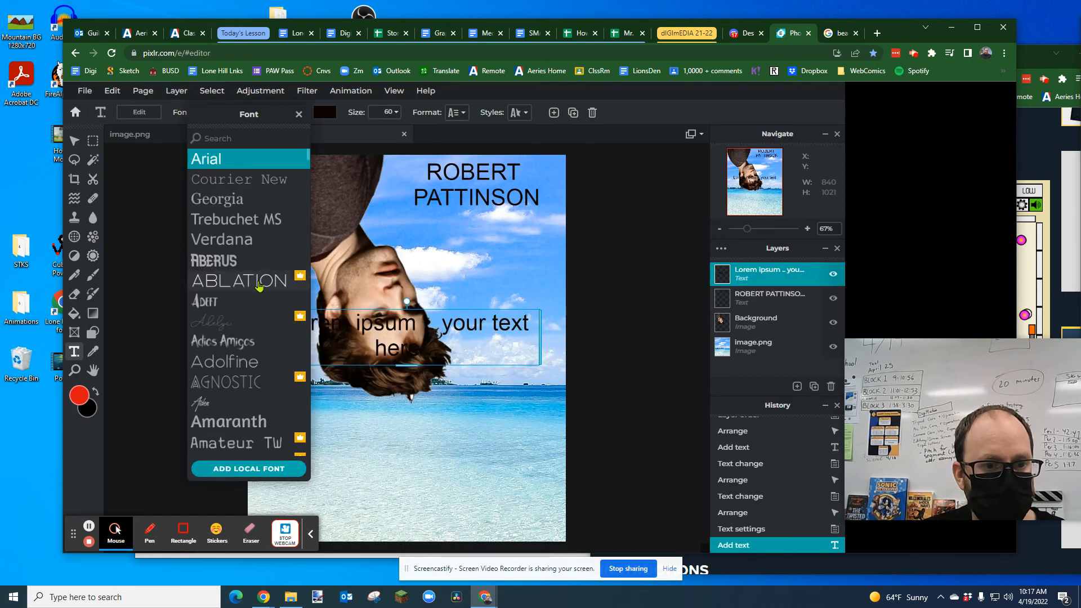
{"action": "left_click", "coordinate": [233, 262]}
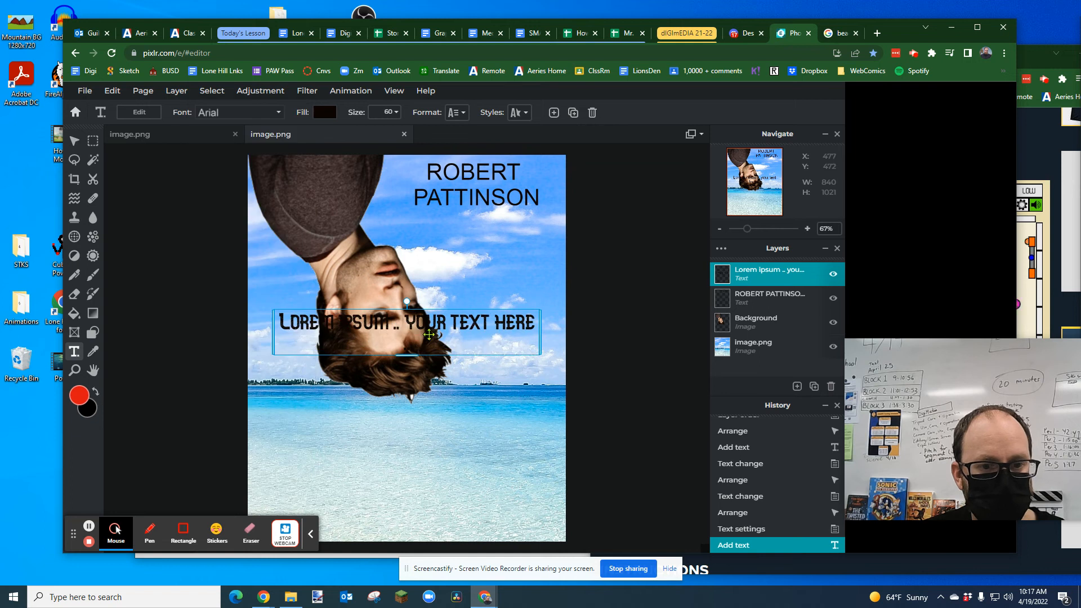
Step: Replace the placeholder text with the title "THE DAY ROBERT FLIPPED", split over three lines
{"action": "double_click", "coordinate": [451, 327]}
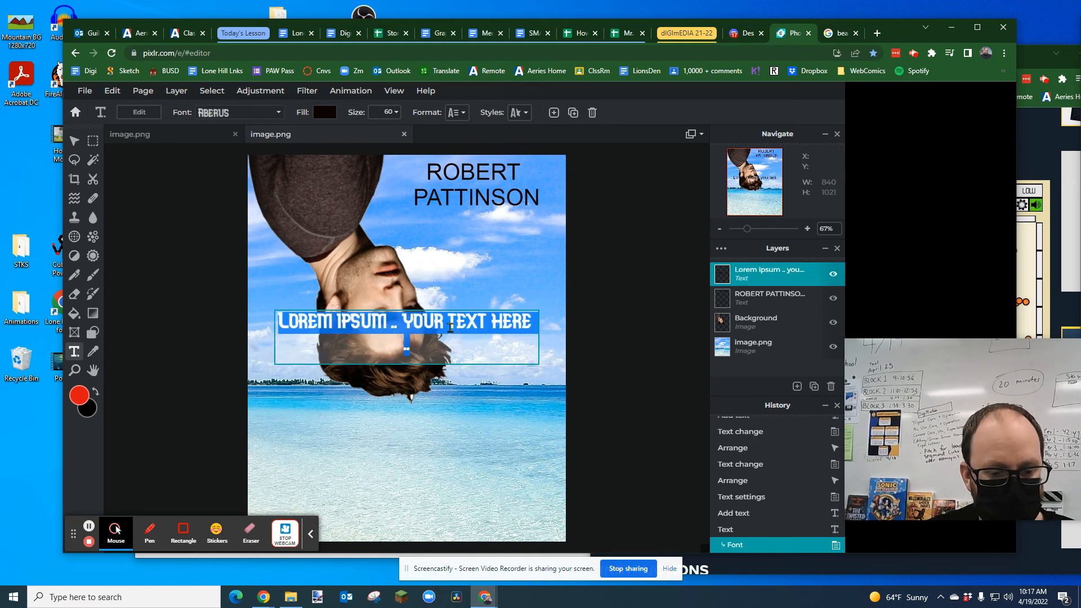
{"action": "type", "text": "THE DAY"}
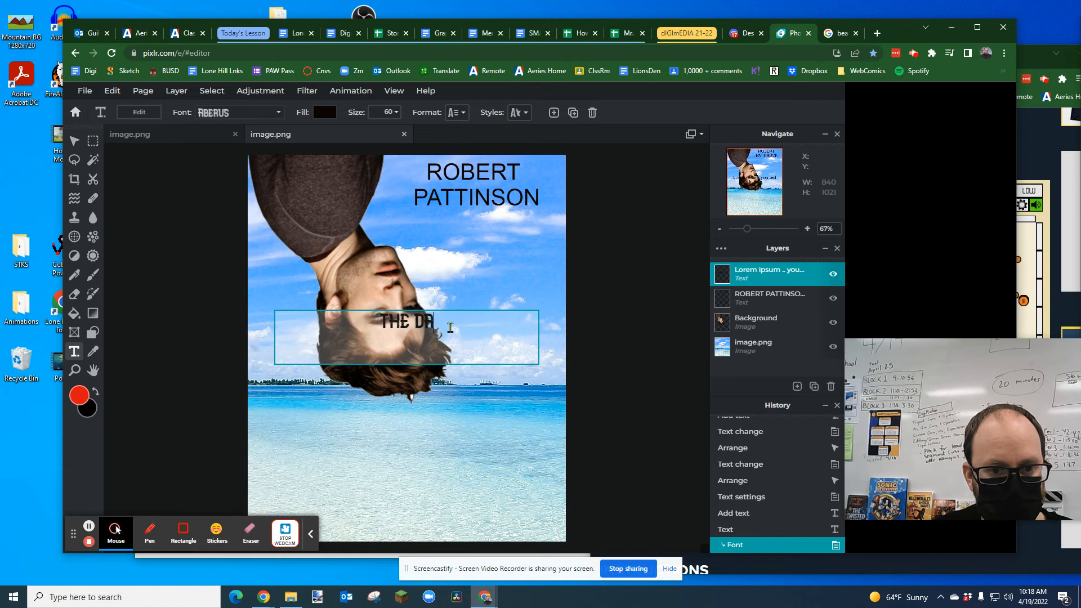
{"action": "key", "text": "Return"}
{"action": "type", "text": "ROBERT"}
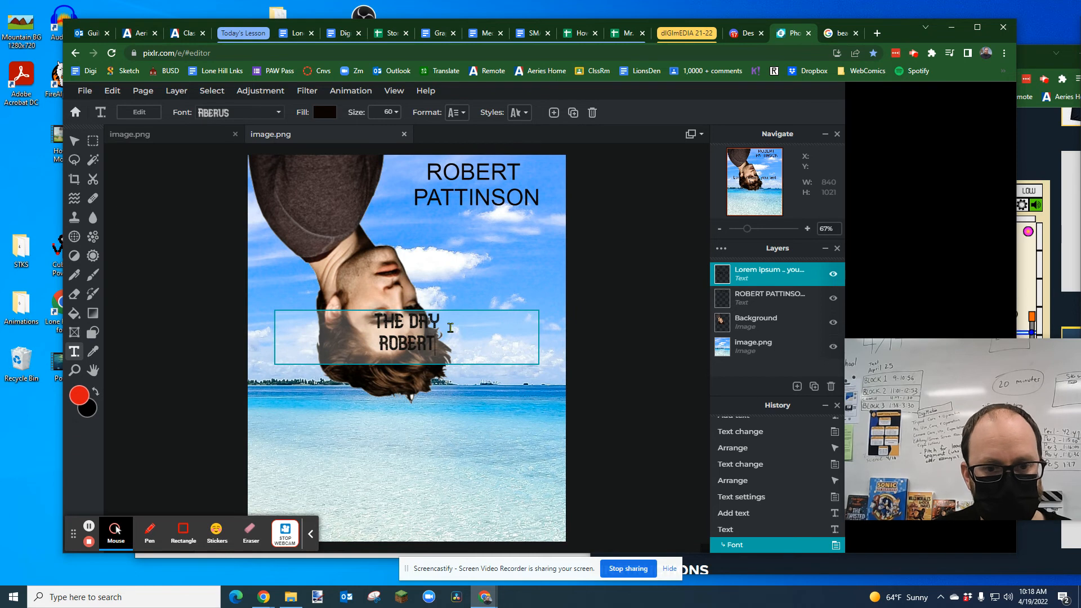
{"action": "key", "text": "Return"}
{"action": "type", "text": "FUIPPED"}
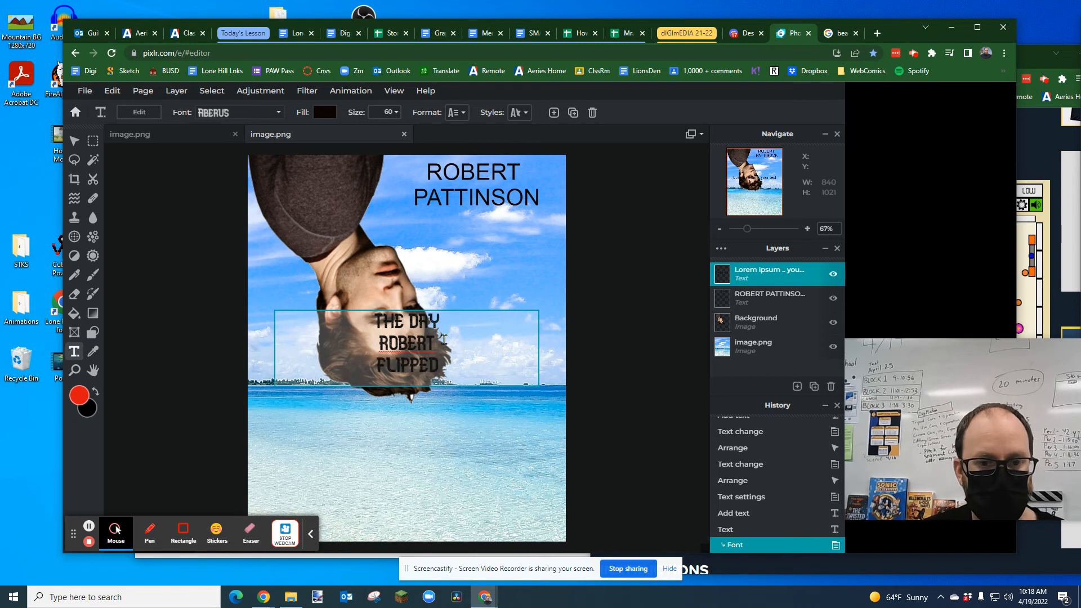
{"action": "left_click", "coordinate": [482, 281]}
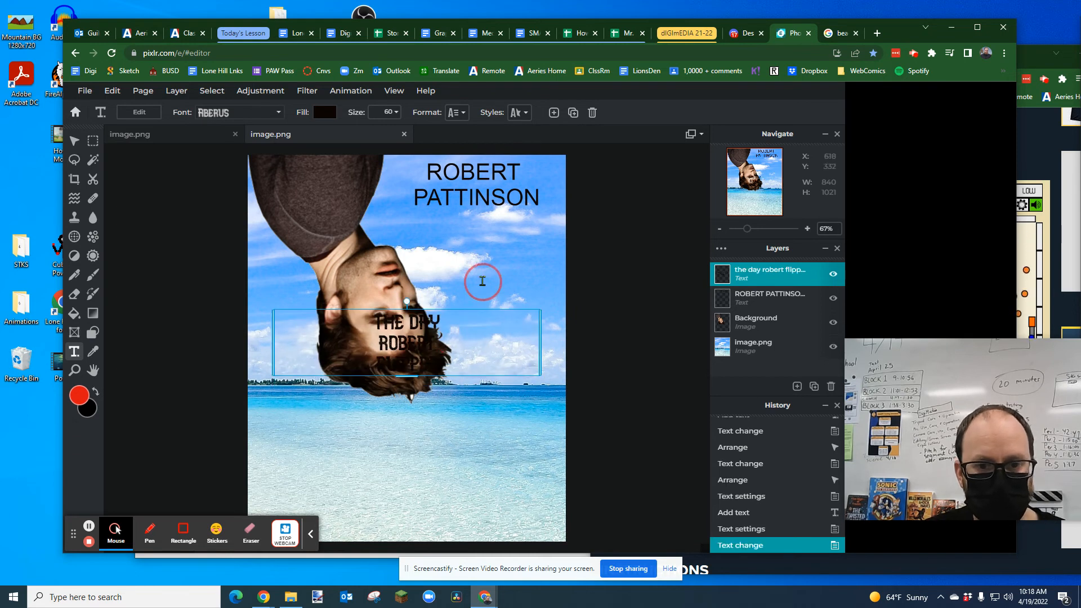
Step: Move the title into the sky beneath the actor's name and set its text size to 140
{"action": "left_click_drag", "start_coordinate": [465, 311], "coordinate": [532, 215]}
{"action": "left_click", "coordinate": [380, 112]}
{"action": "left_click_drag", "start_coordinate": [318, 132], "coordinate": [359, 143]}
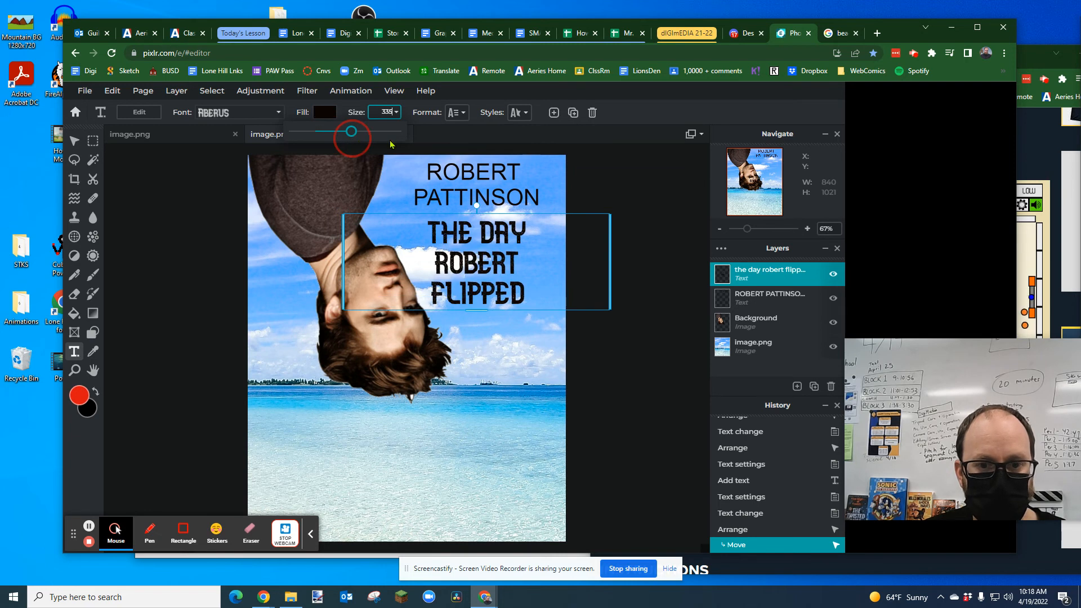
{"action": "left_click_drag", "start_coordinate": [397, 147], "coordinate": [397, 135]}
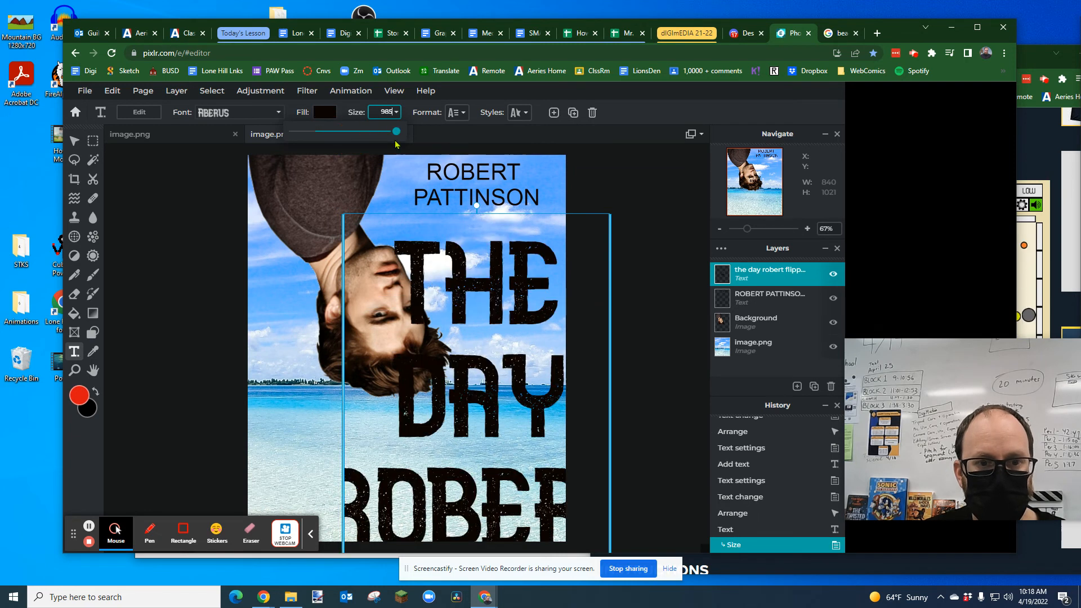
{"action": "left_click", "coordinate": [378, 137]}
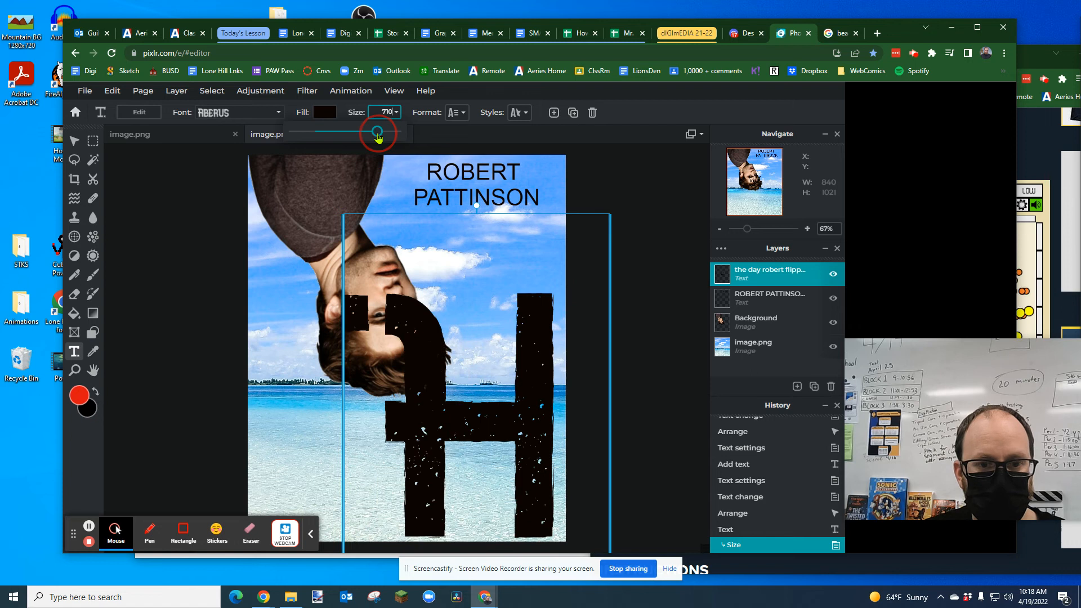
{"action": "left_click_drag", "start_coordinate": [377, 134], "coordinate": [368, 136]}
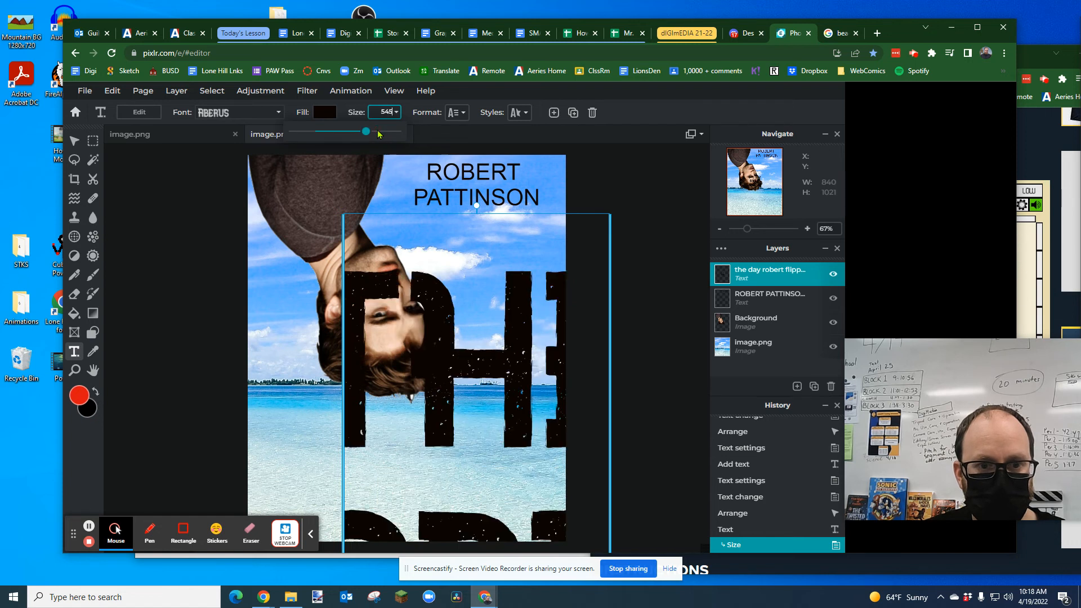
{"action": "left_click", "coordinate": [350, 134]}
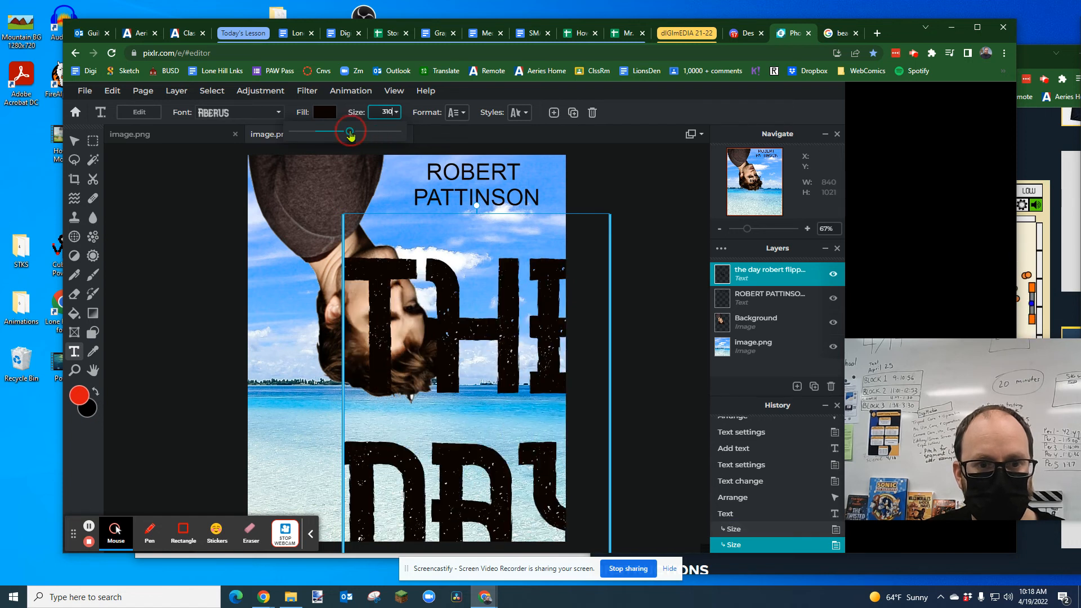
{"action": "left_click_drag", "start_coordinate": [348, 135], "coordinate": [338, 134]}
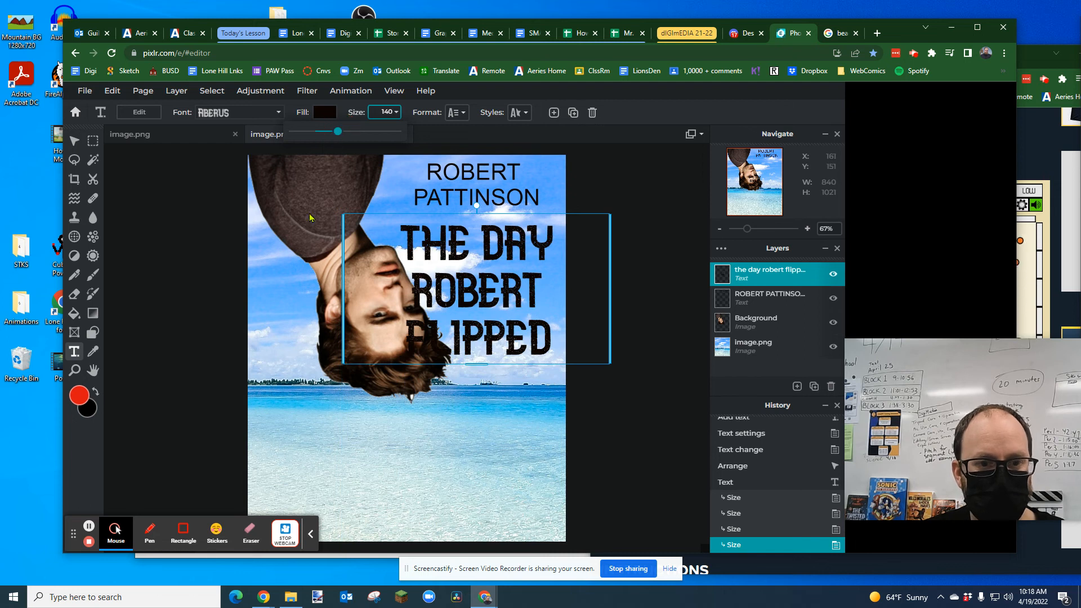
Step: Shift the upside-down man's image left to about X -78, Y -988, away from the title
{"action": "left_click", "coordinate": [756, 322]}
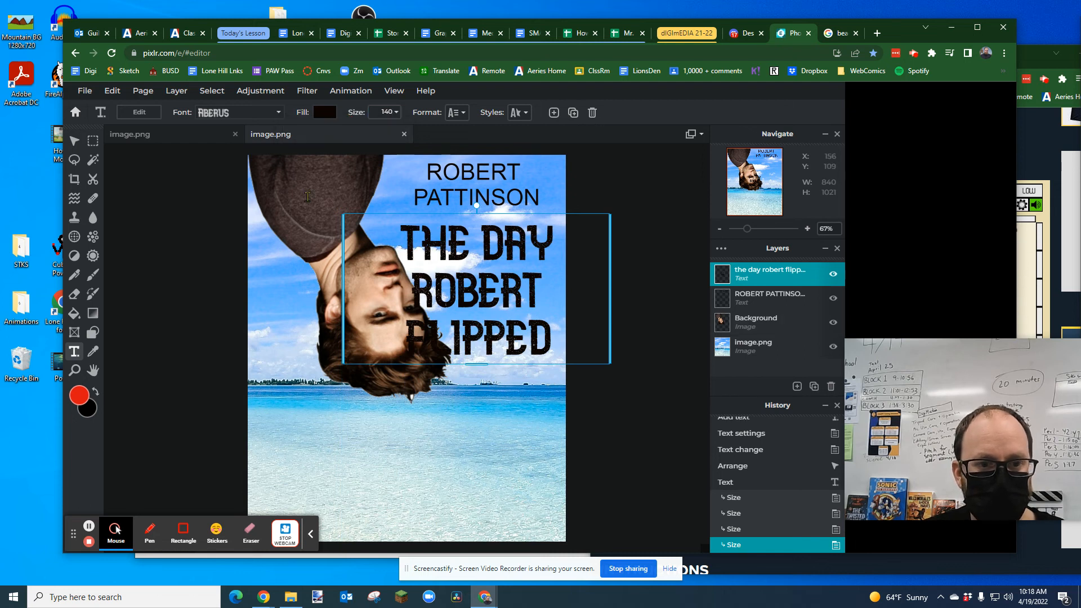
{"action": "left_click", "coordinate": [308, 197]}
{"action": "left_click", "coordinate": [74, 141]}
{"action": "mouse_move", "coordinate": [334, 186]}
{"action": "left_mouse_down"}
{"action": "mouse_move", "coordinate": [305, 183]}
{"action": "mouse_move", "coordinate": [315, 183]}
{"action": "left_mouse_up"}
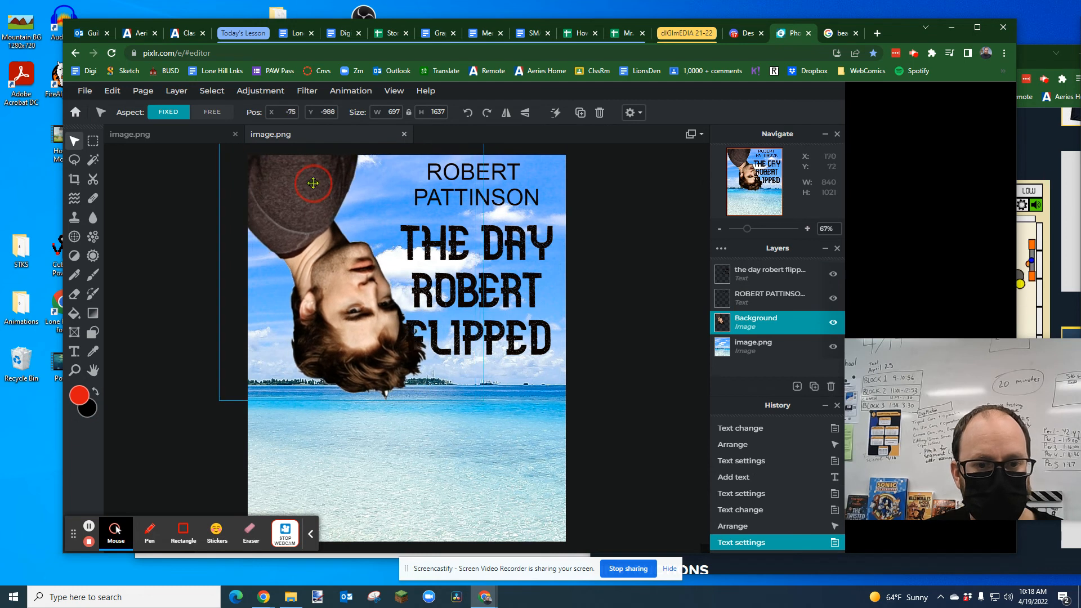
Step: Set the "THE DAY ROBERT FLIPPED" title's fill to the light red swatch
{"action": "left_click", "coordinate": [767, 274]}
{"action": "double_click", "coordinate": [444, 272]}
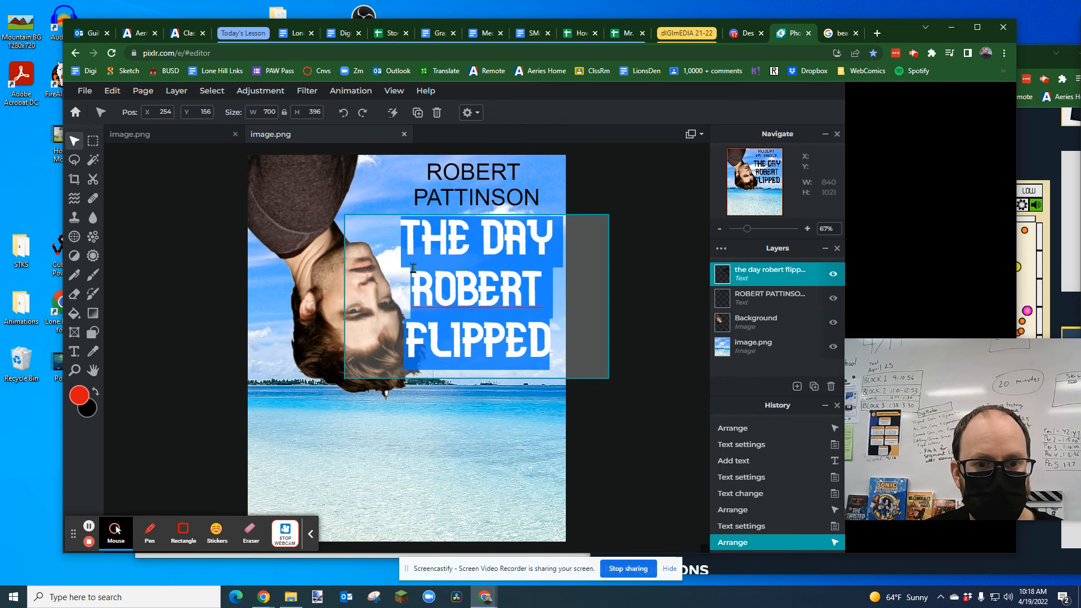
{"action": "left_click", "coordinate": [74, 352]}
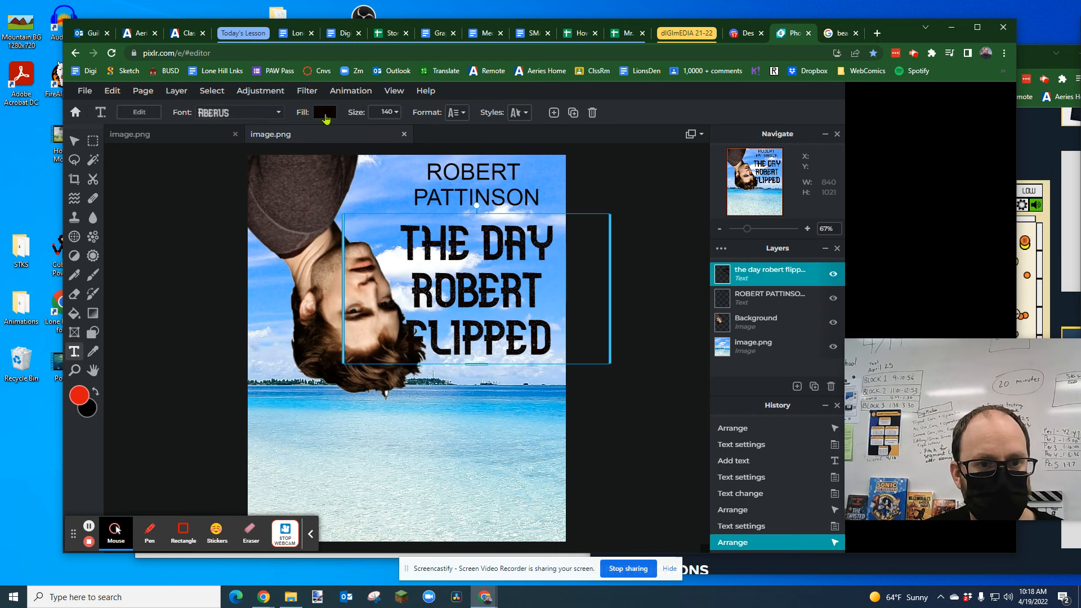
{"action": "left_click", "coordinate": [325, 113]}
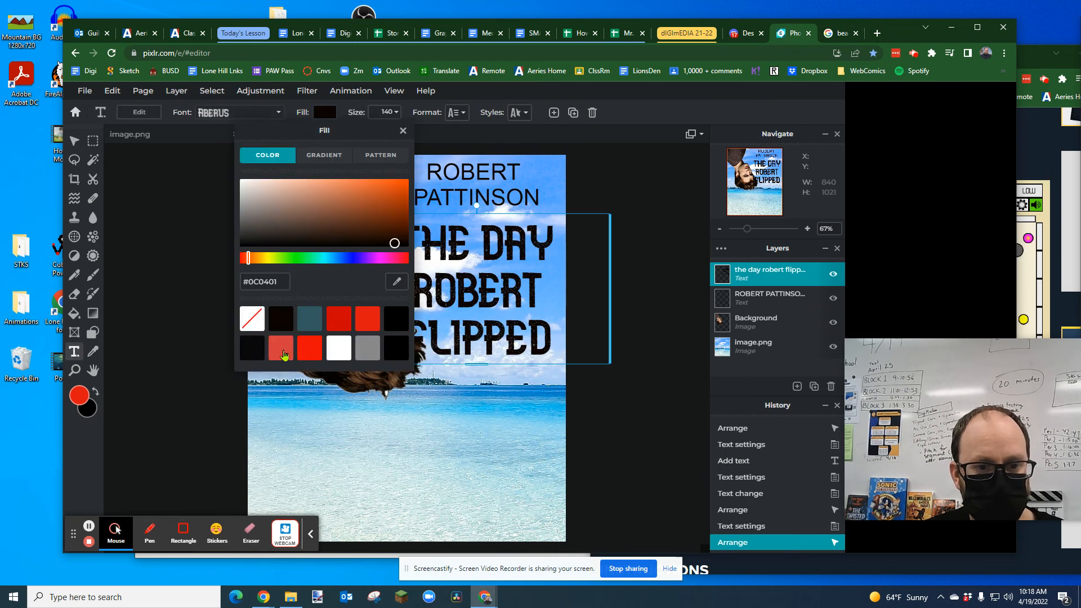
{"action": "left_click", "coordinate": [283, 352]}
{"action": "left_click", "coordinate": [488, 405]}
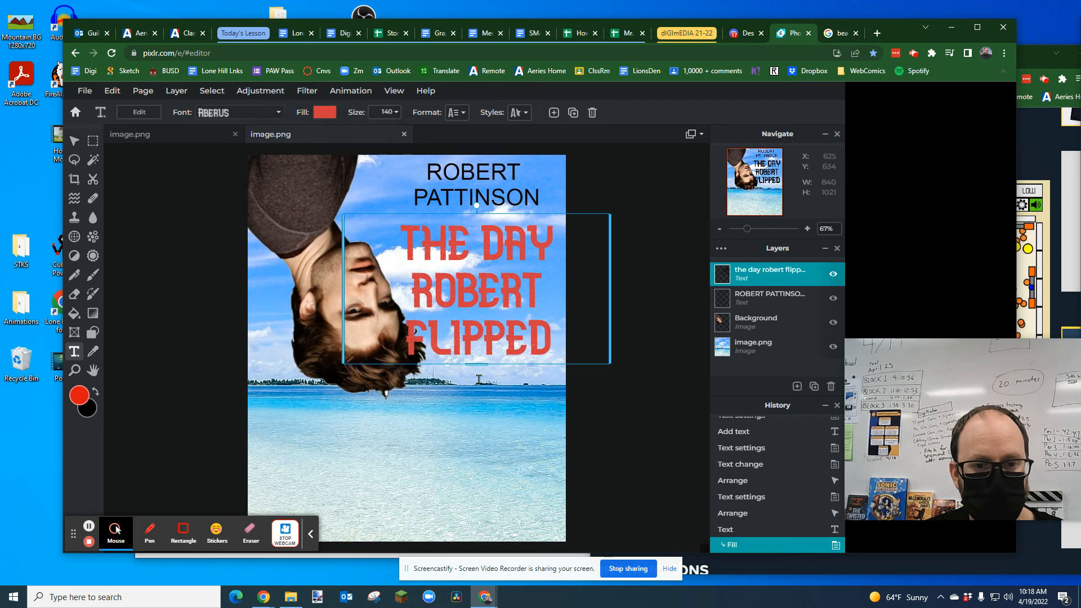
Step: Move the title slightly up and place its layer directly beneath the man's image layer
{"action": "left_click_drag", "start_coordinate": [482, 294], "coordinate": [482, 281]}
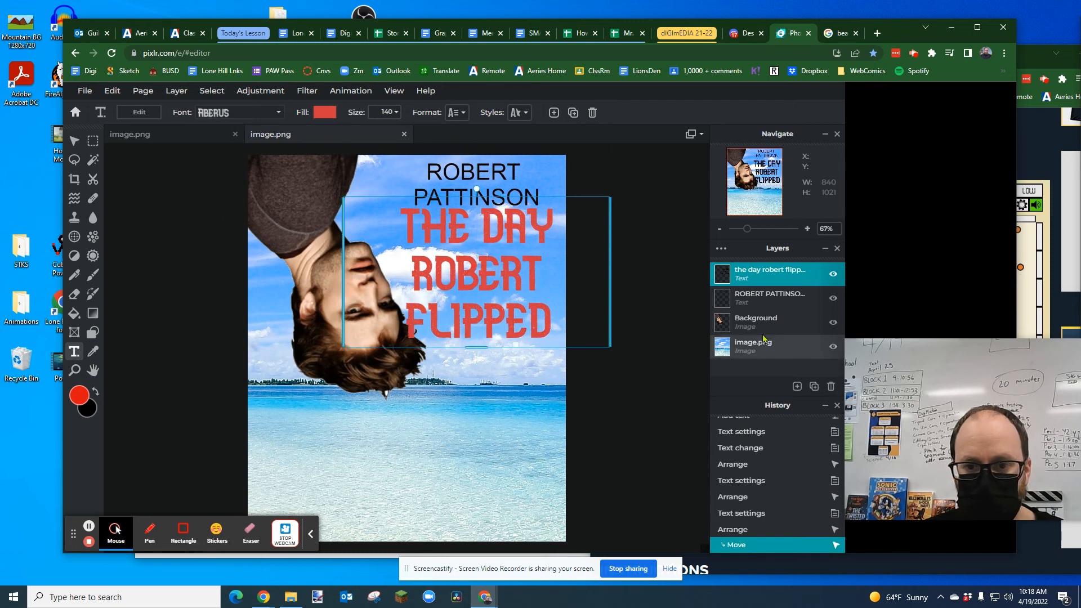
{"action": "left_click_drag", "start_coordinate": [762, 280], "coordinate": [740, 319]}
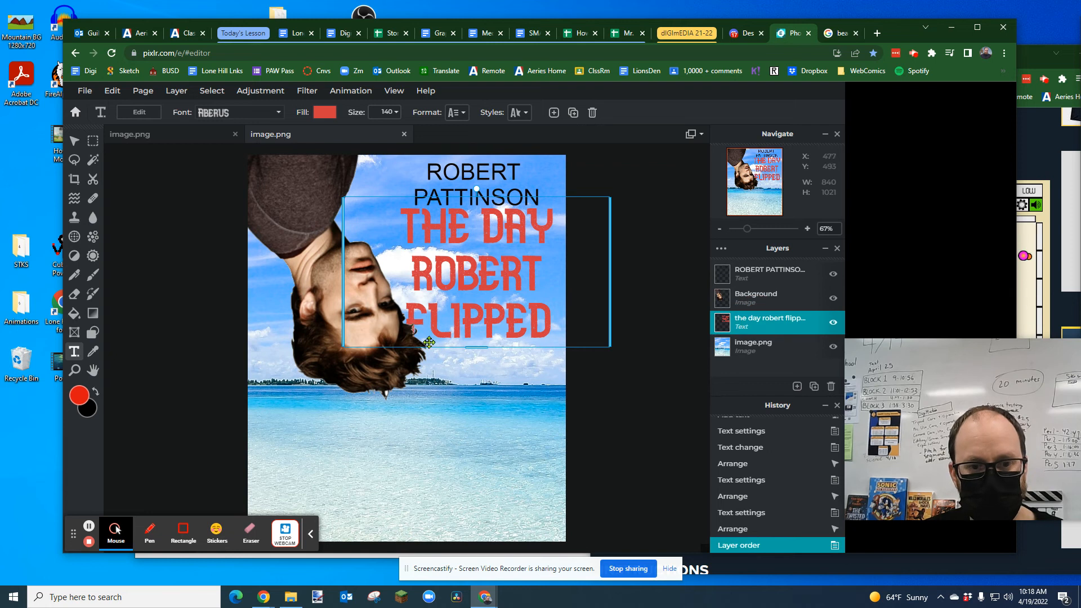
Step: Nudge the man's image further left to about X -94, Y -985
{"action": "left_click", "coordinate": [72, 144]}
{"action": "left_click", "coordinate": [303, 235]}
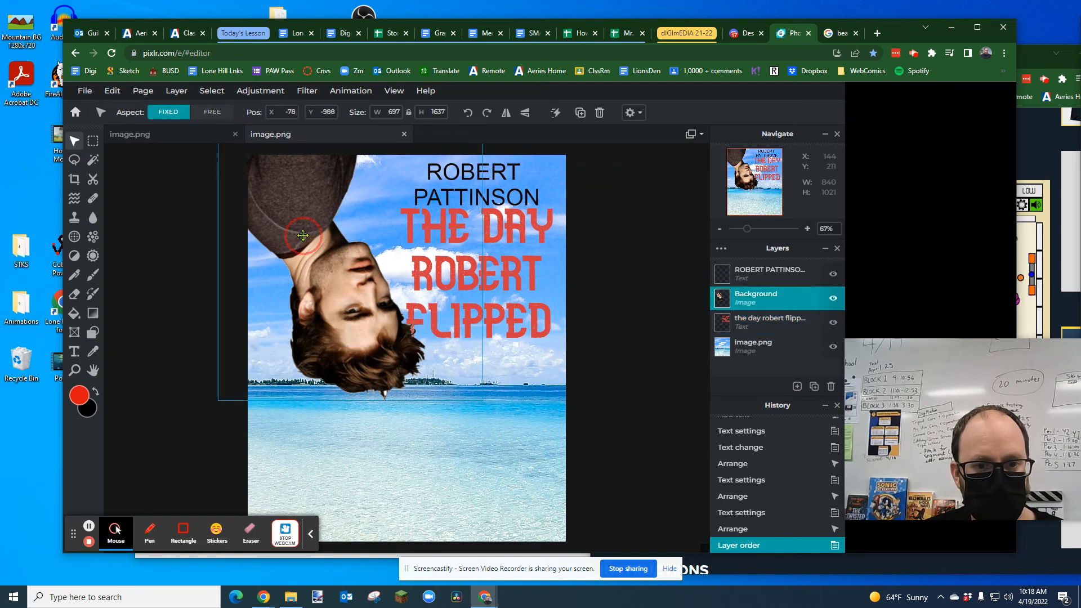
{"action": "left_click_drag", "start_coordinate": [303, 235], "coordinate": [296, 236]}
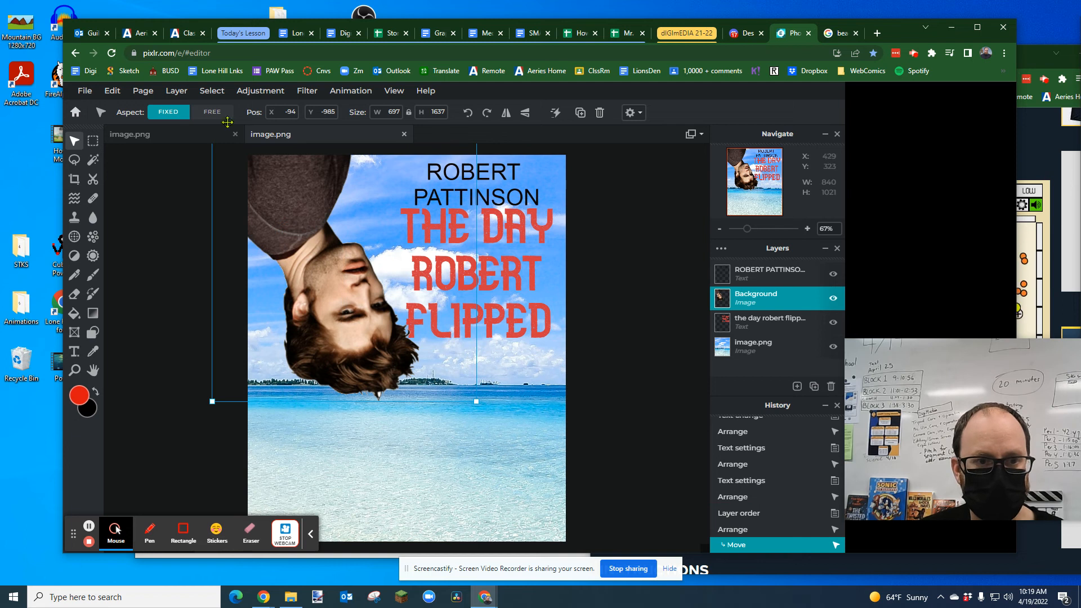
Step: Copy the tagline "Sometimes you just have to hang upside down and hope someone finds you." from the example poster into a new text layer
{"action": "left_click", "coordinate": [167, 137]}
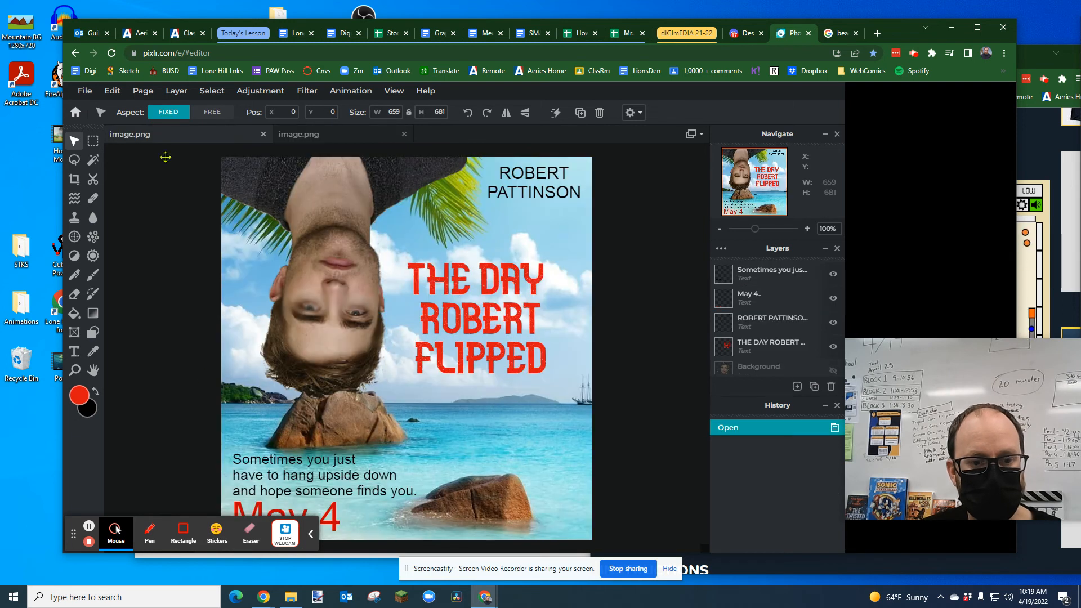
{"action": "left_click", "coordinate": [312, 480]}
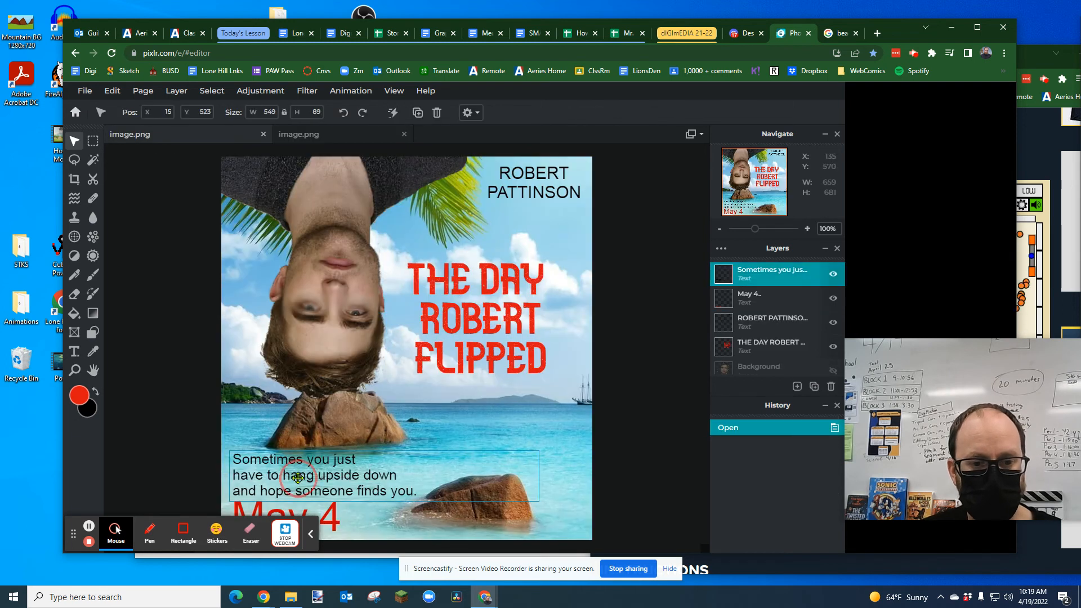
{"action": "double_click", "coordinate": [379, 493]}
{"action": "key", "text": "ctrl+c"}
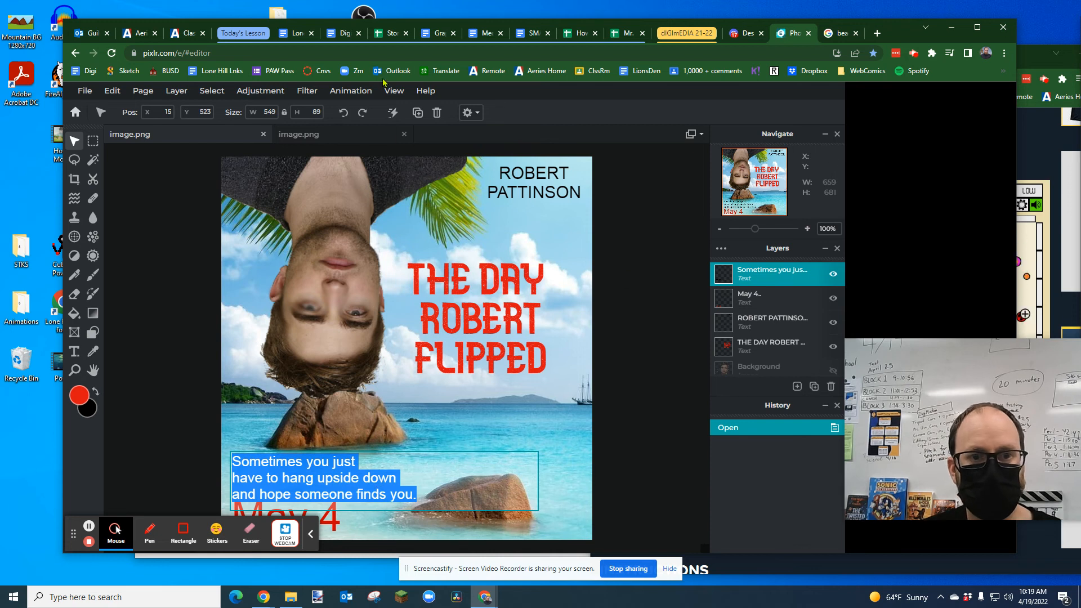
{"action": "left_click", "coordinate": [325, 135]}
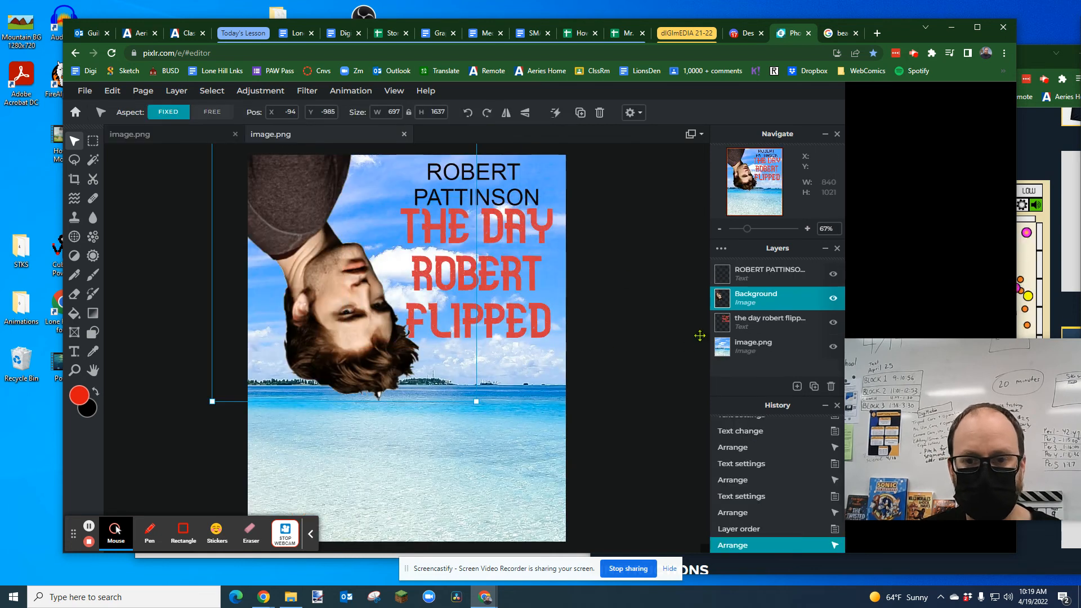
{"action": "left_click", "coordinate": [797, 387]}
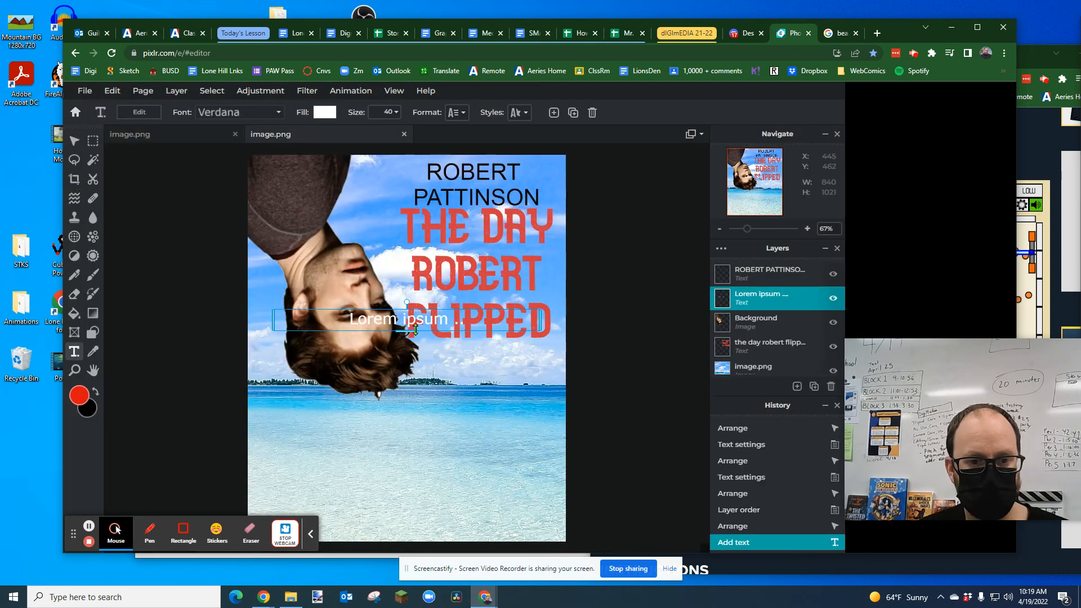
{"action": "left_click", "coordinate": [411, 322]}
{"action": "key", "text": "ctrl+v"}
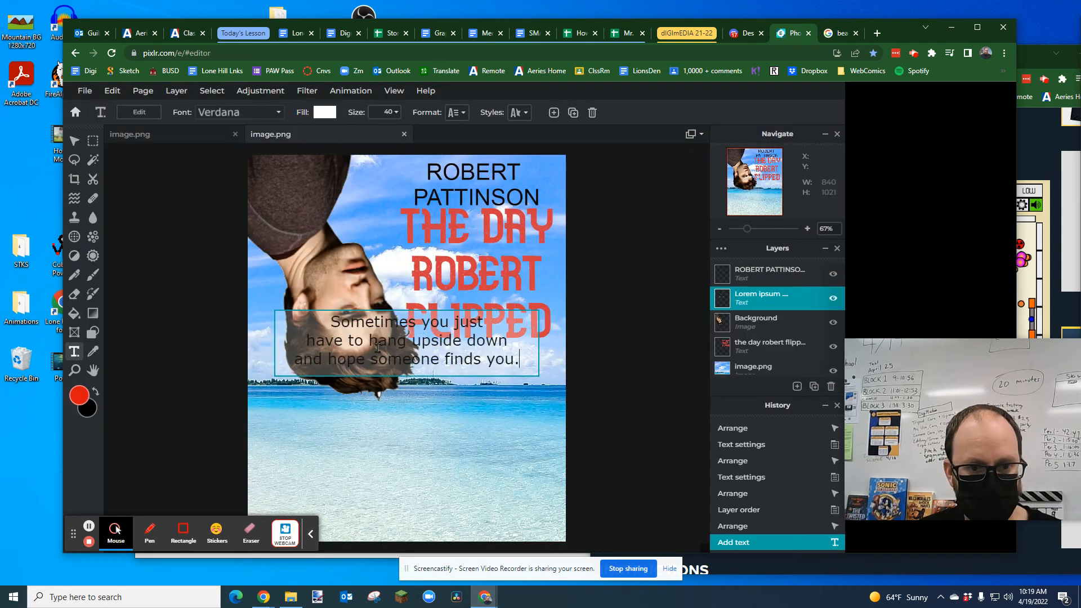
Step: Move the tagline onto the water below the man's head and sample its fill from his shirt (#4F3D3E)
{"action": "left_click", "coordinate": [392, 401]}
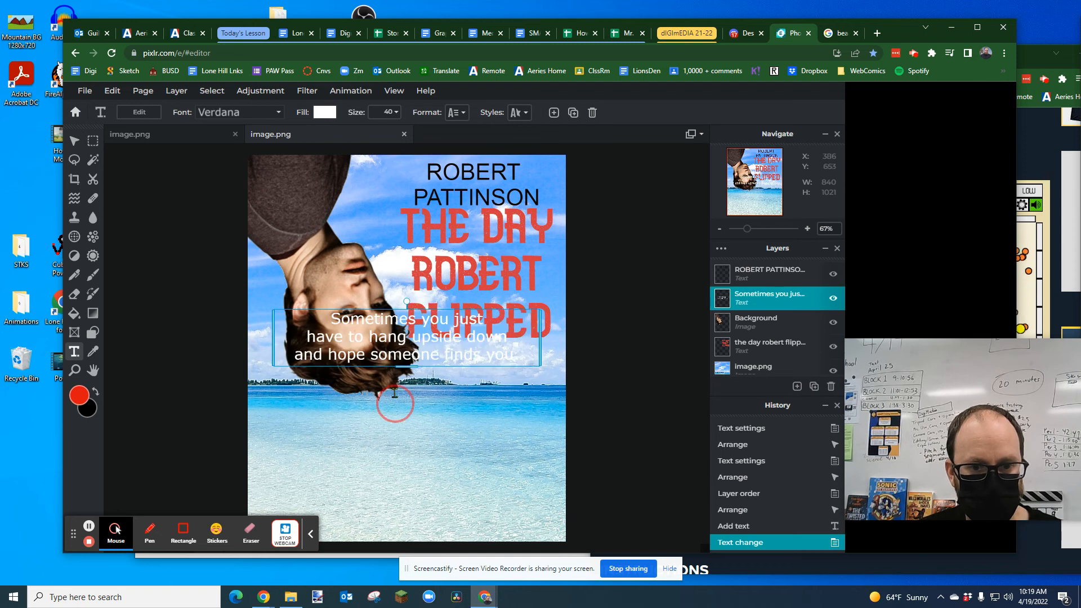
{"action": "left_click_drag", "start_coordinate": [408, 326], "coordinate": [367, 422]}
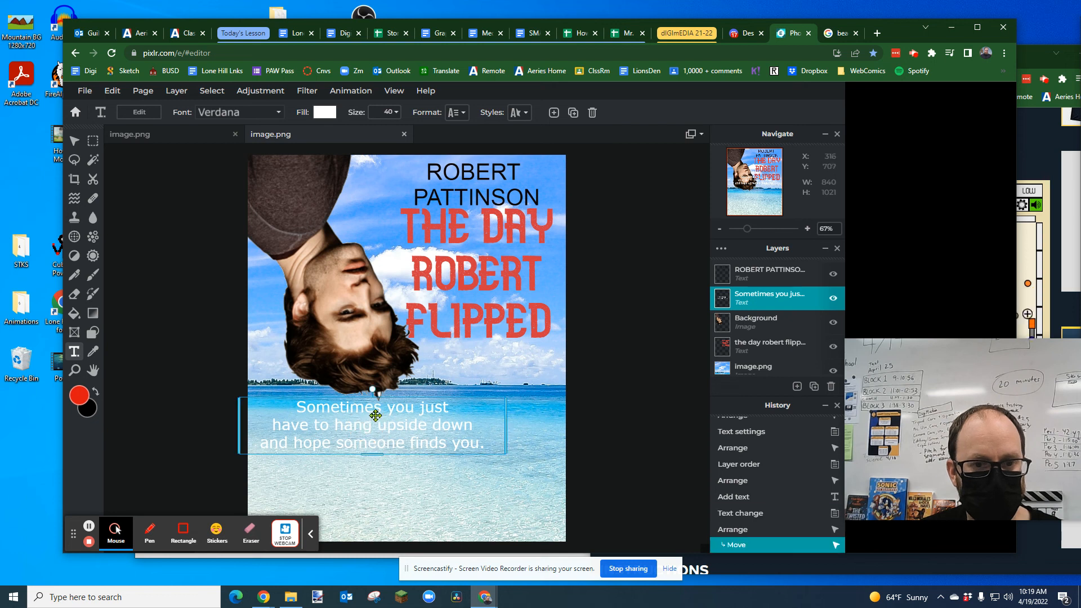
{"action": "double_click", "coordinate": [387, 425]}
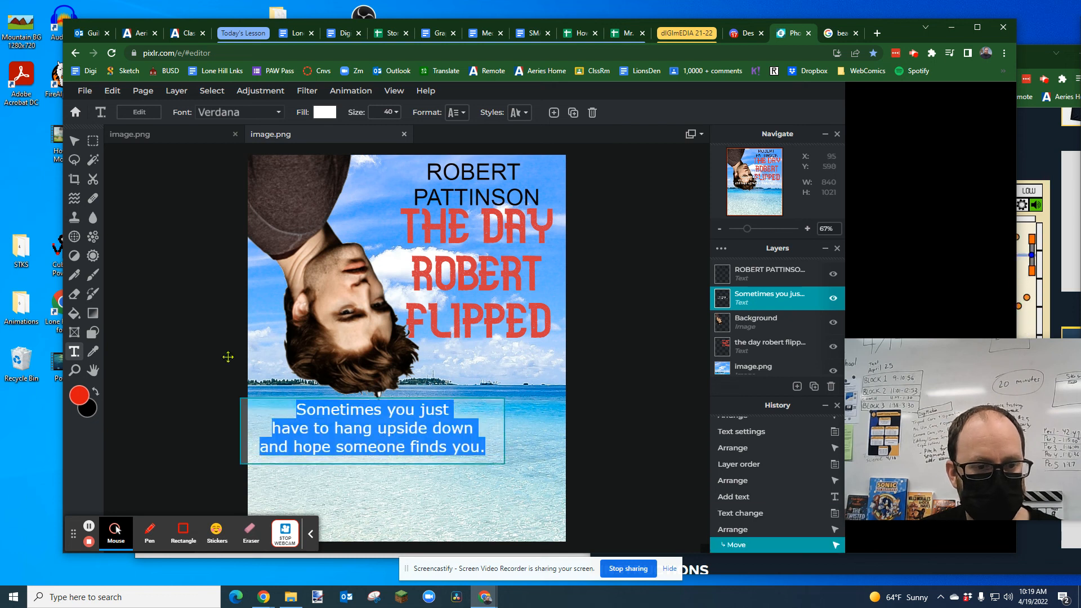
{"action": "left_click", "coordinate": [324, 112]}
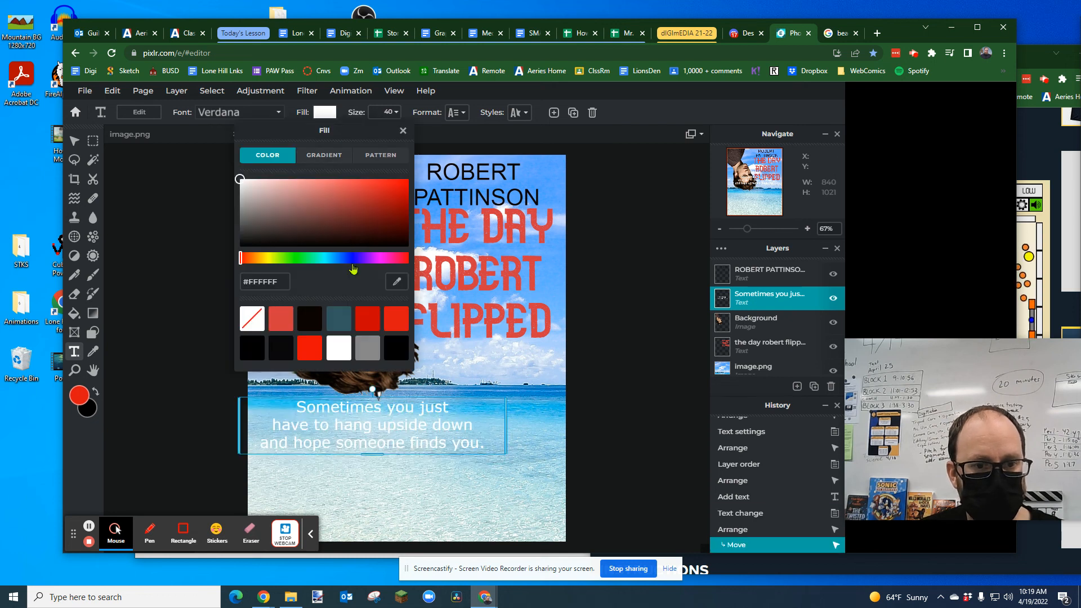
{"action": "left_click_drag", "start_coordinate": [341, 133], "coordinate": [192, 138]}
{"action": "left_click", "coordinate": [246, 287]}
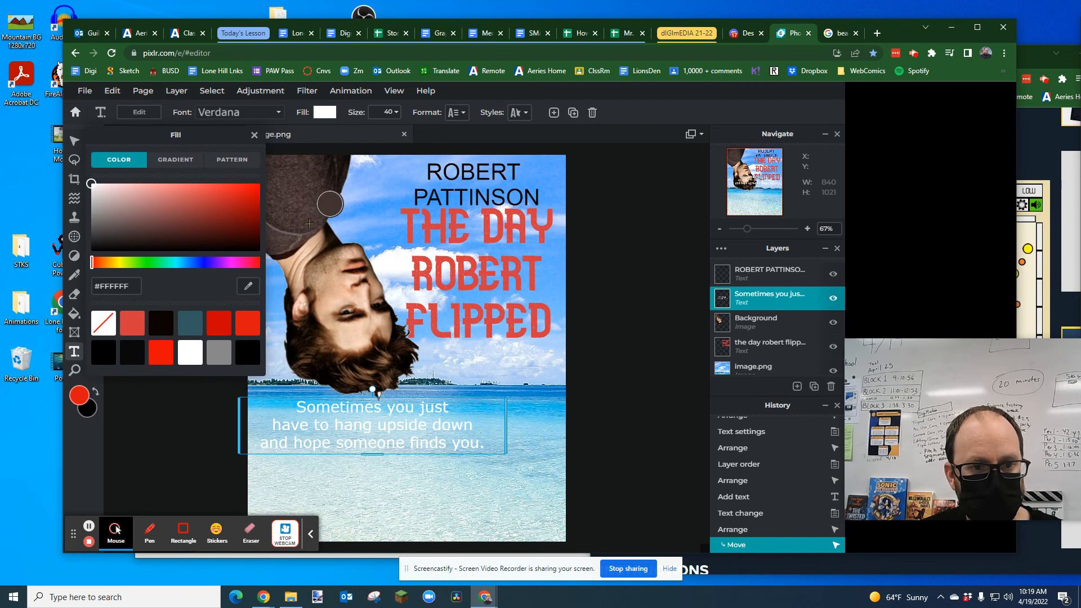
{"action": "left_click", "coordinate": [303, 223]}
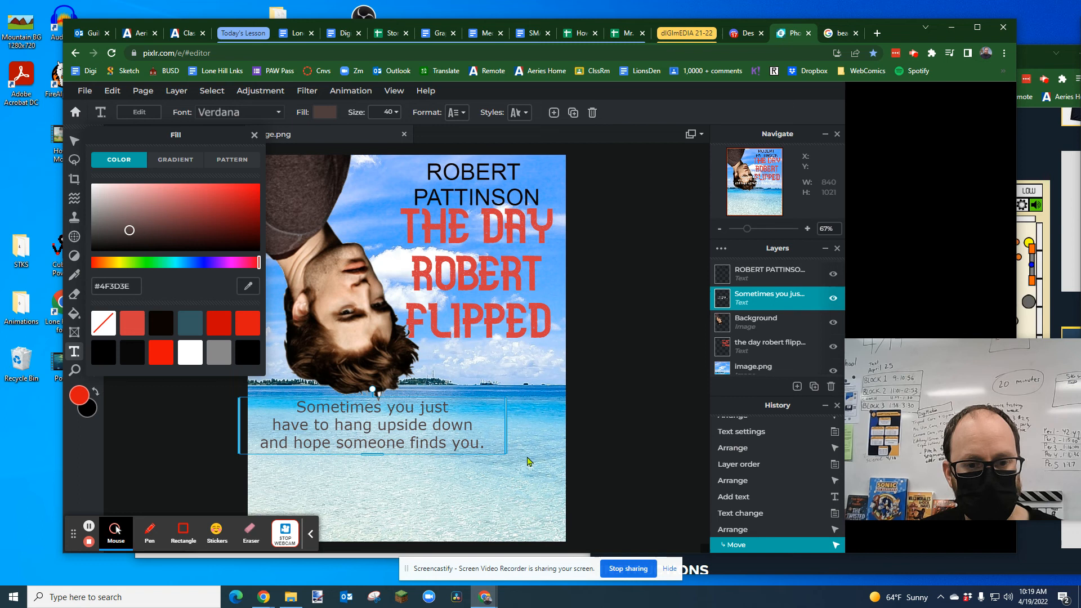
{"action": "left_click", "coordinate": [534, 457]}
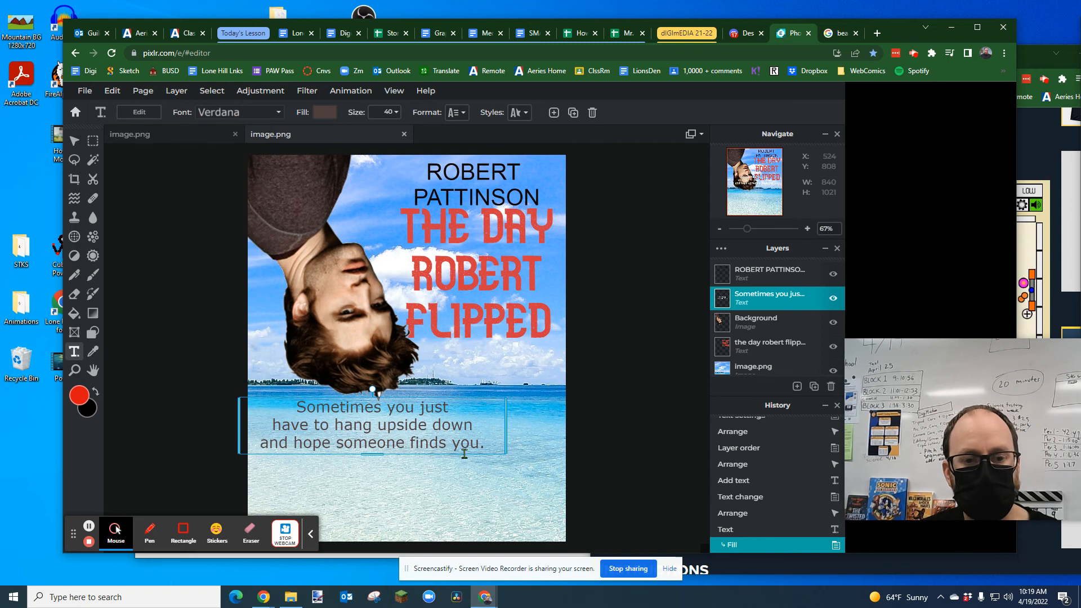
Step: Add a new text layer reading "MAY 4TH" and place it directly beneath the tagline
{"action": "left_click", "coordinate": [346, 488]}
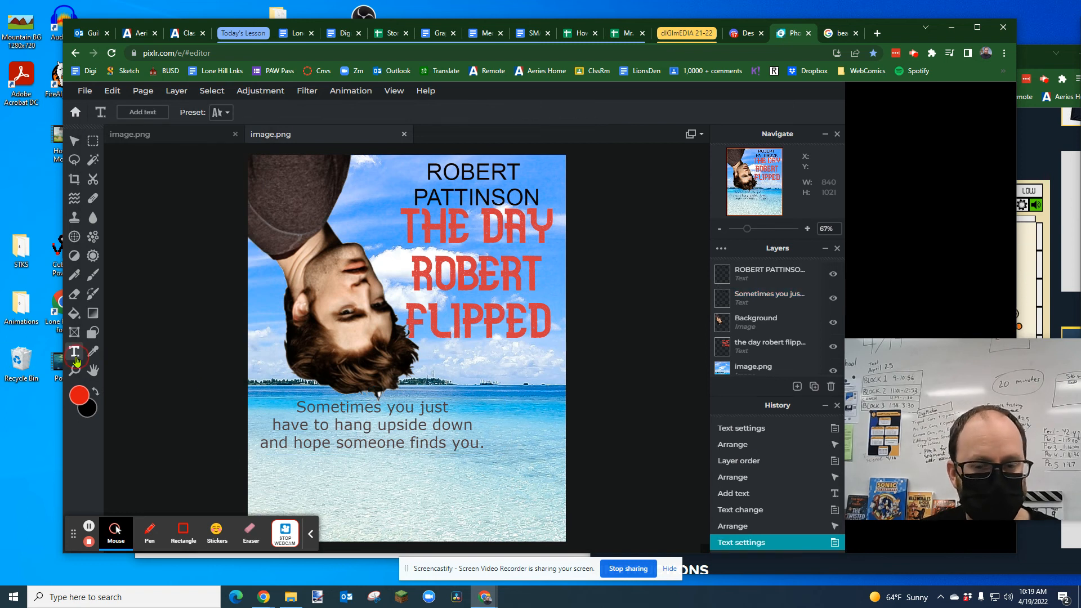
{"action": "left_click", "coordinate": [308, 482]}
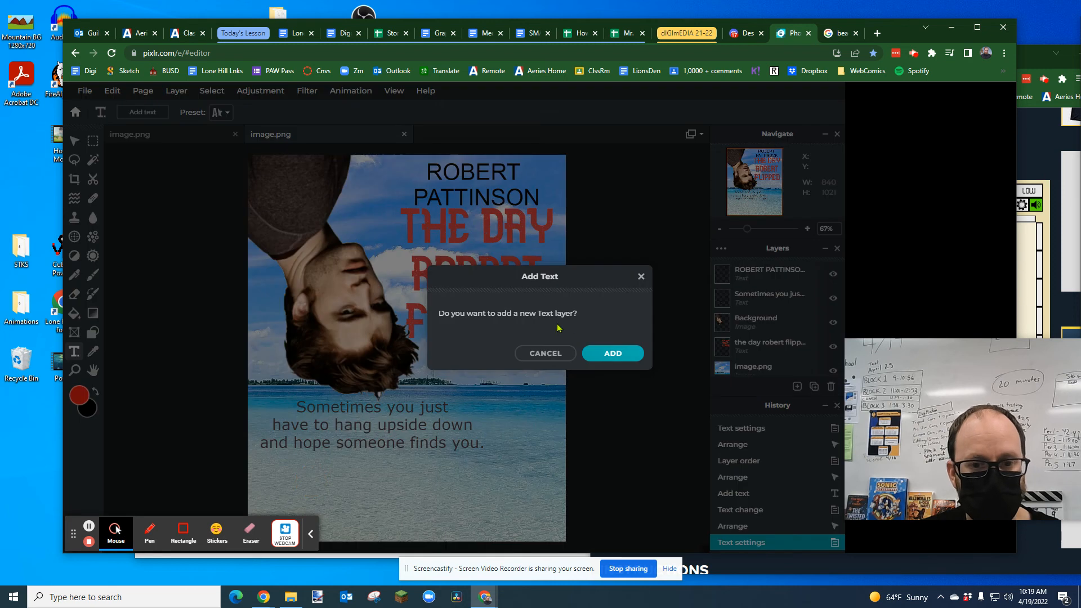
{"action": "left_click", "coordinate": [612, 353]}
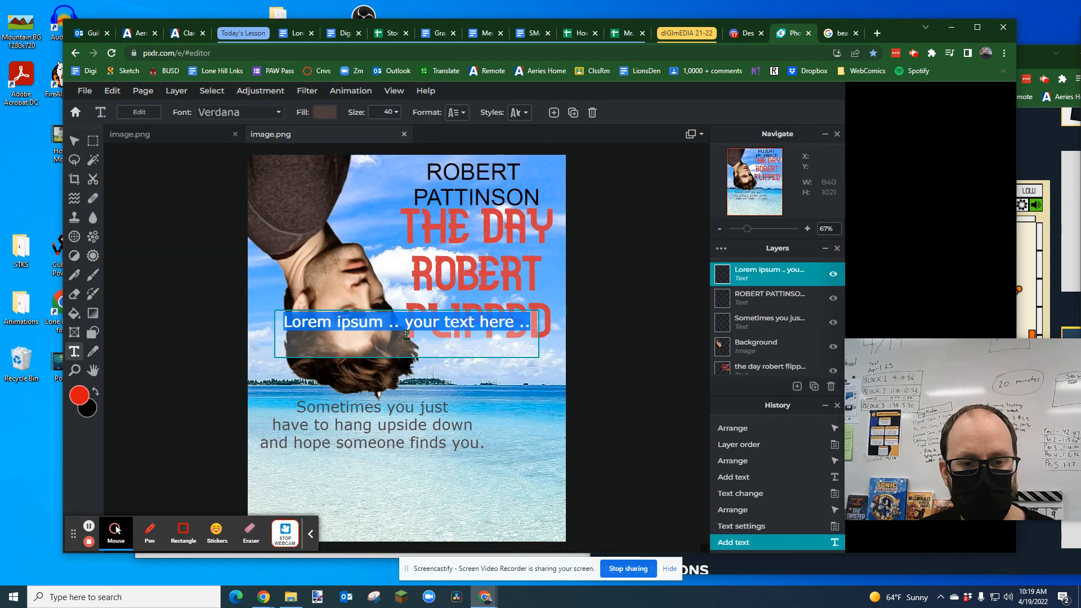
{"action": "type", "text": "may"}
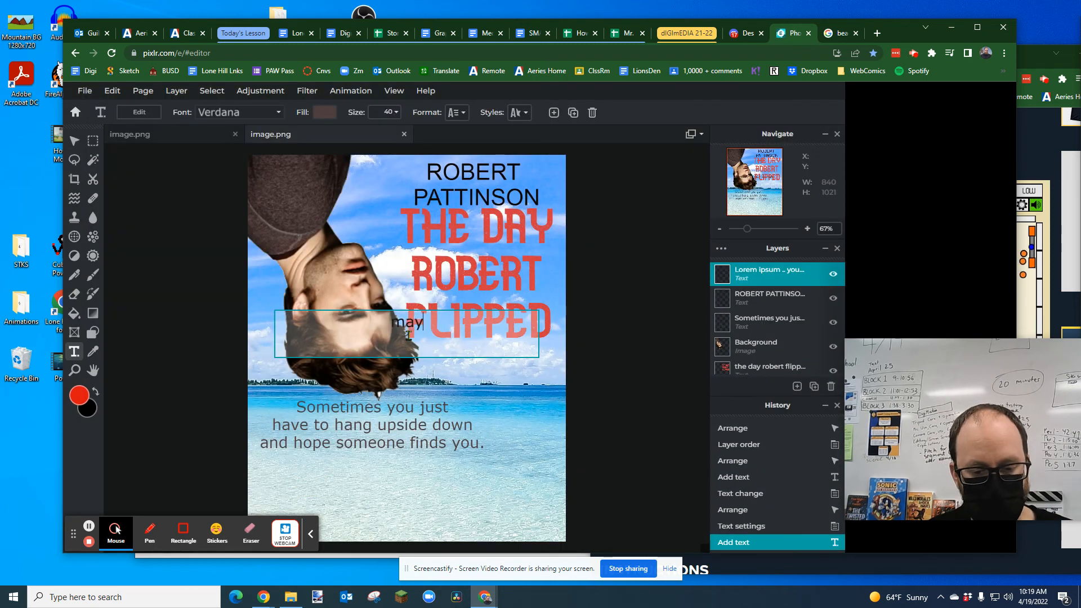
{"action": "type", "text": " 4th"}
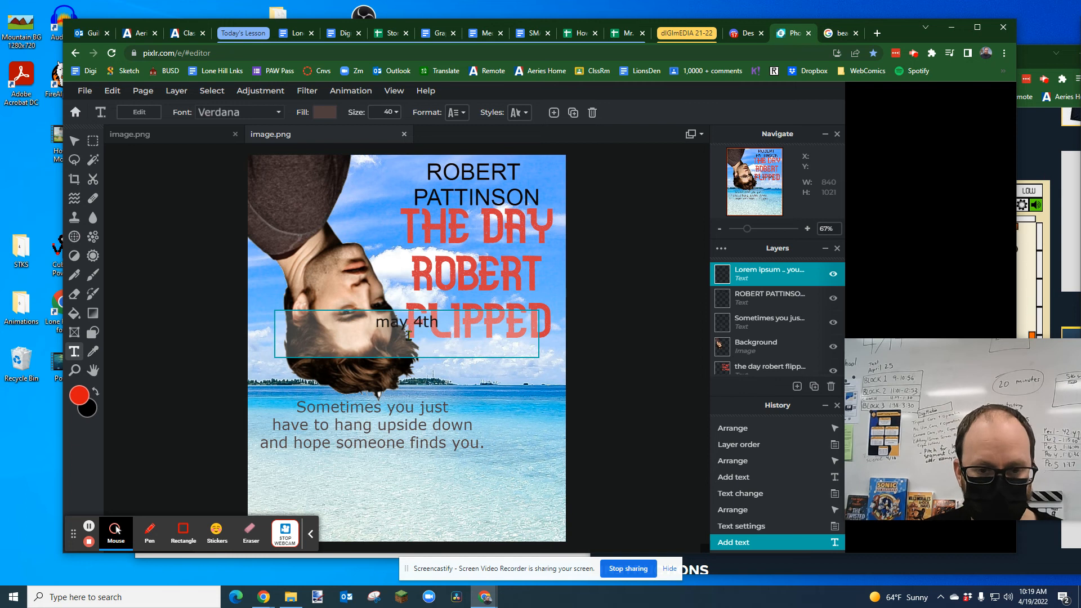
{"action": "key", "text": "BackSpace"}
{"action": "key", "text": "BackSpace"}
{"action": "key", "text": "BackSpace"}
{"action": "key", "text": "BackSpace"}
{"action": "key", "text": "BackSpace"}
{"action": "key", "text": "BackSpace"}
{"action": "key", "text": "BackSpace"}
{"action": "type", "text": "MAY 4TH"}
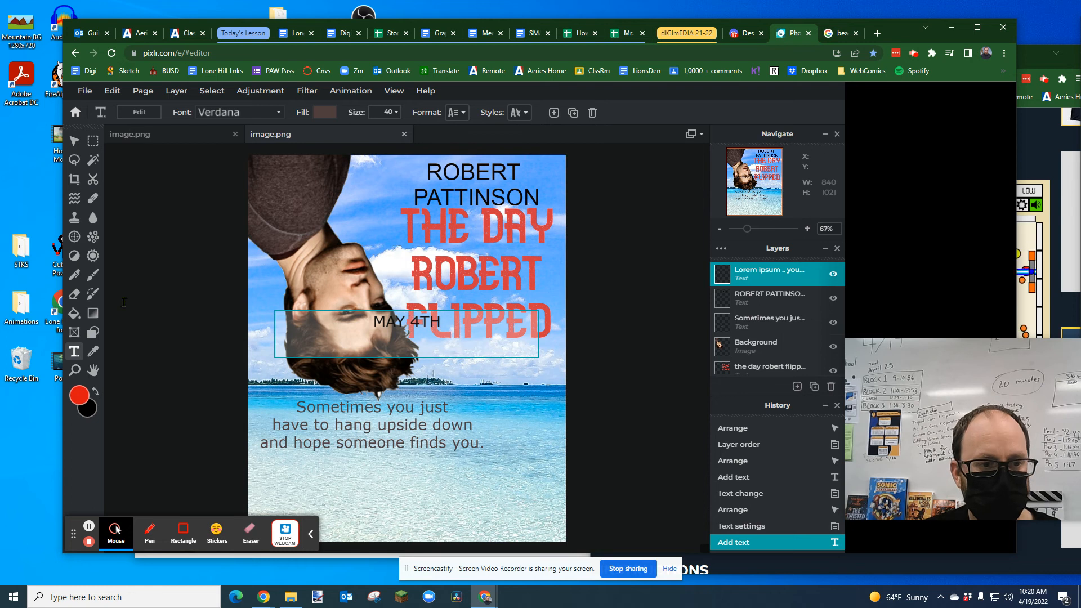
{"action": "left_click", "coordinate": [74, 141]}
{"action": "left_click_drag", "start_coordinate": [391, 321], "coordinate": [351, 465]}
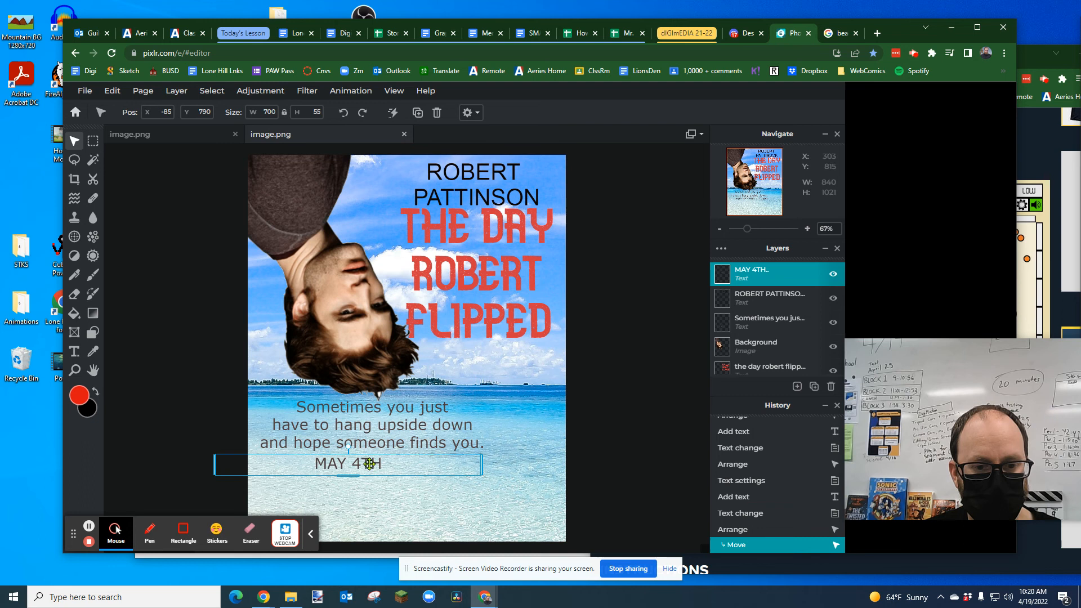
Step: Set the "MAY 4TH" text's fill to the light red swatch and its font to Aberus
{"action": "double_click", "coordinate": [350, 465]}
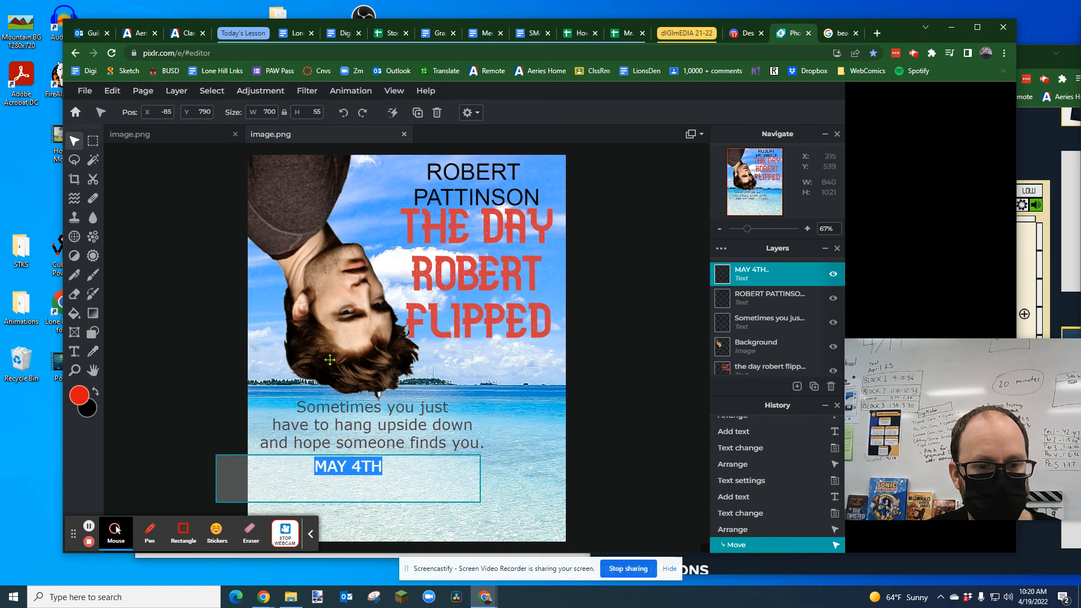
{"action": "left_click", "coordinate": [74, 352]}
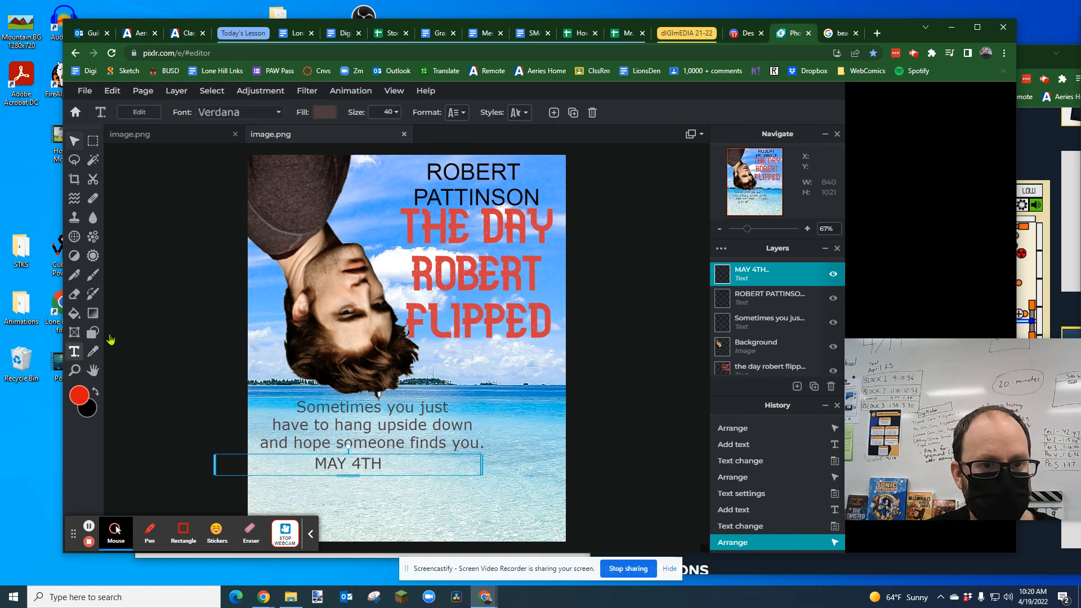
{"action": "left_click", "coordinate": [325, 113]}
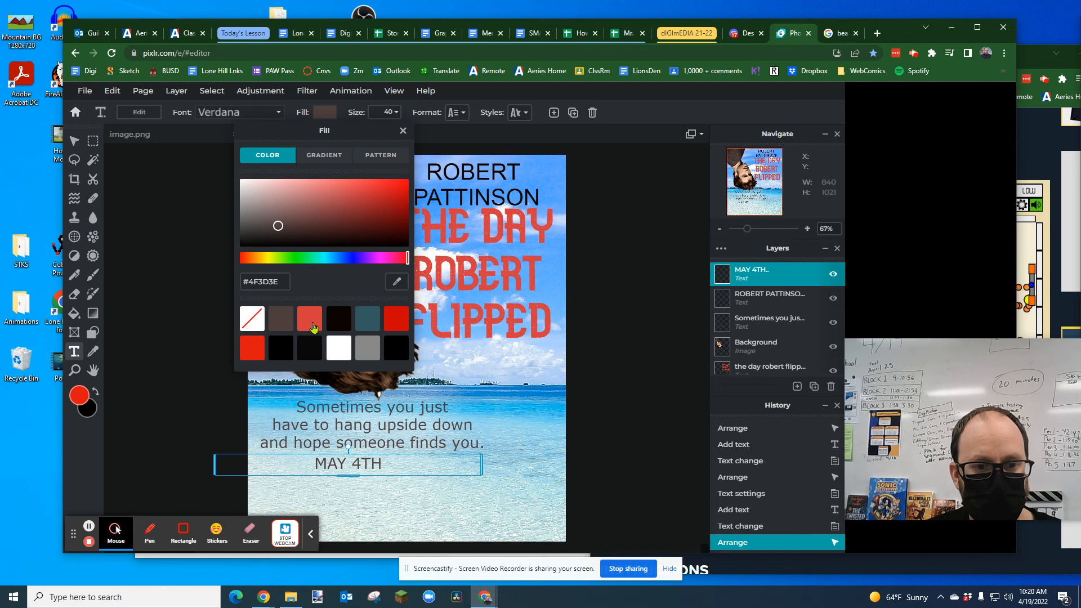
{"action": "left_click", "coordinate": [310, 320]}
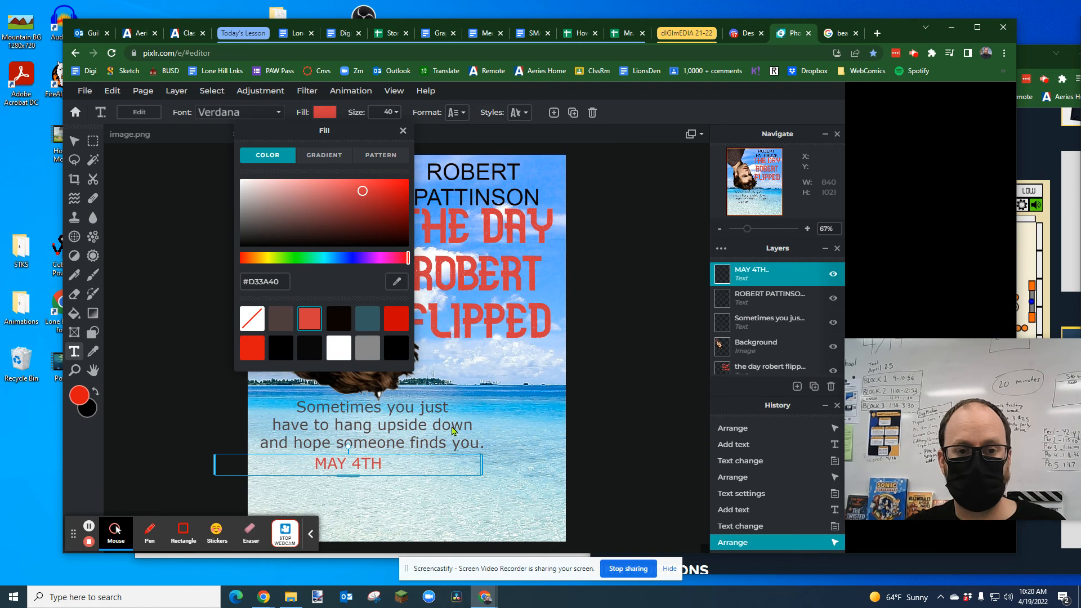
{"action": "left_click", "coordinate": [278, 115]}
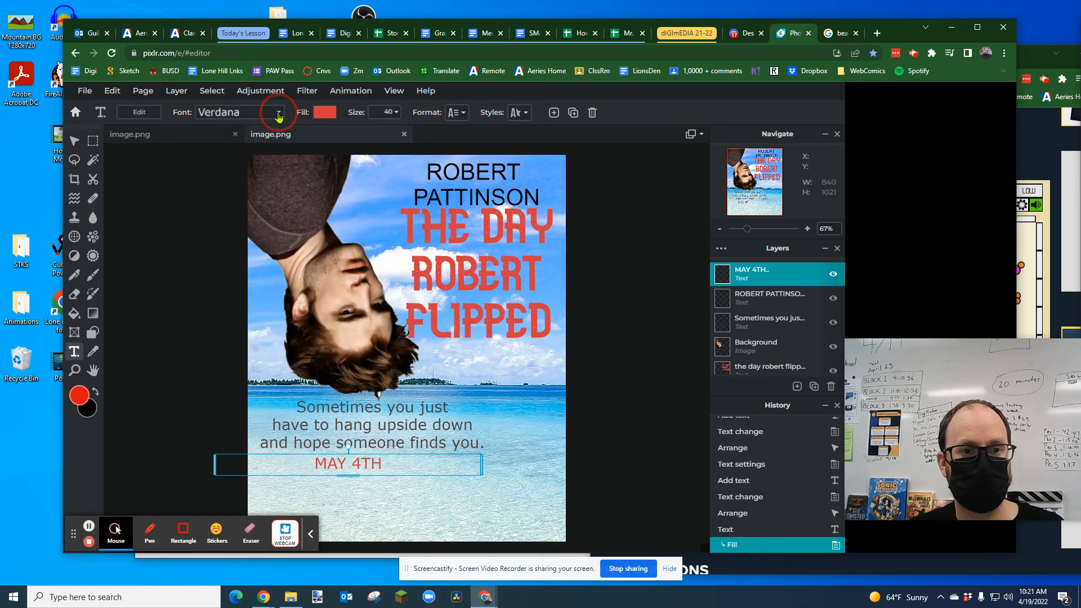
{"action": "left_click", "coordinate": [279, 115]}
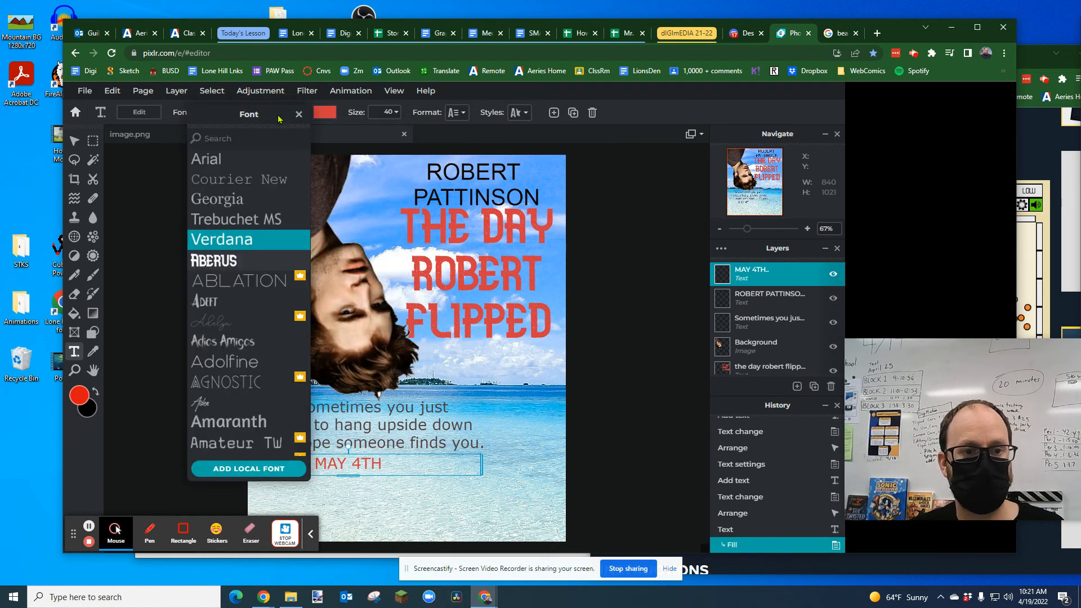
{"action": "left_click", "coordinate": [225, 260]}
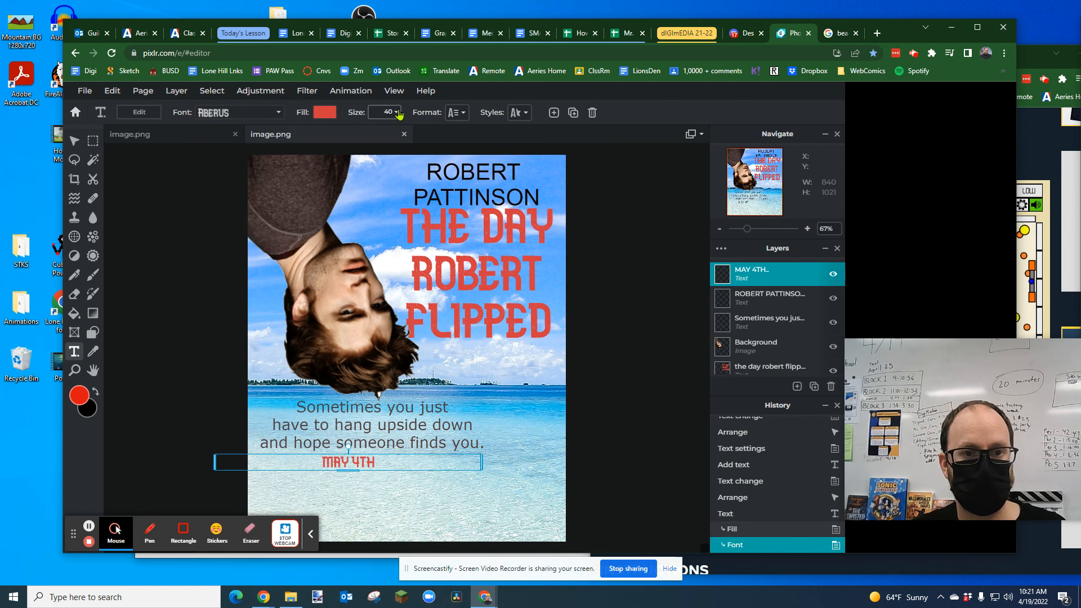
Step: Set the "MAY 4TH" text's size to 140
{"action": "left_click", "coordinate": [388, 112]}
{"action": "left_click_drag", "start_coordinate": [308, 132], "coordinate": [366, 142]}
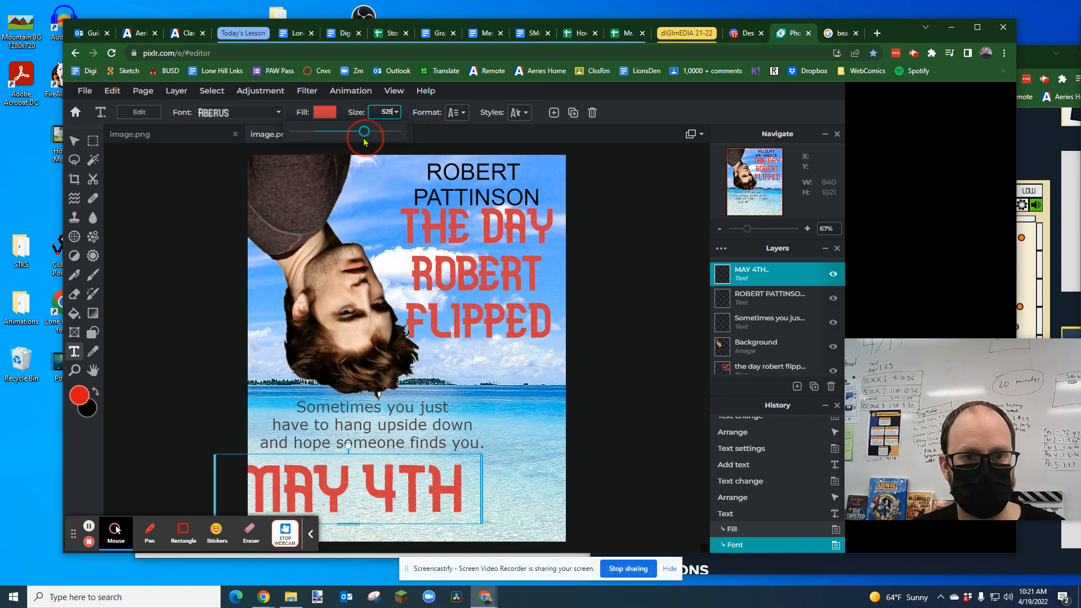
{"action": "left_click_drag", "start_coordinate": [364, 137], "coordinate": [347, 139]}
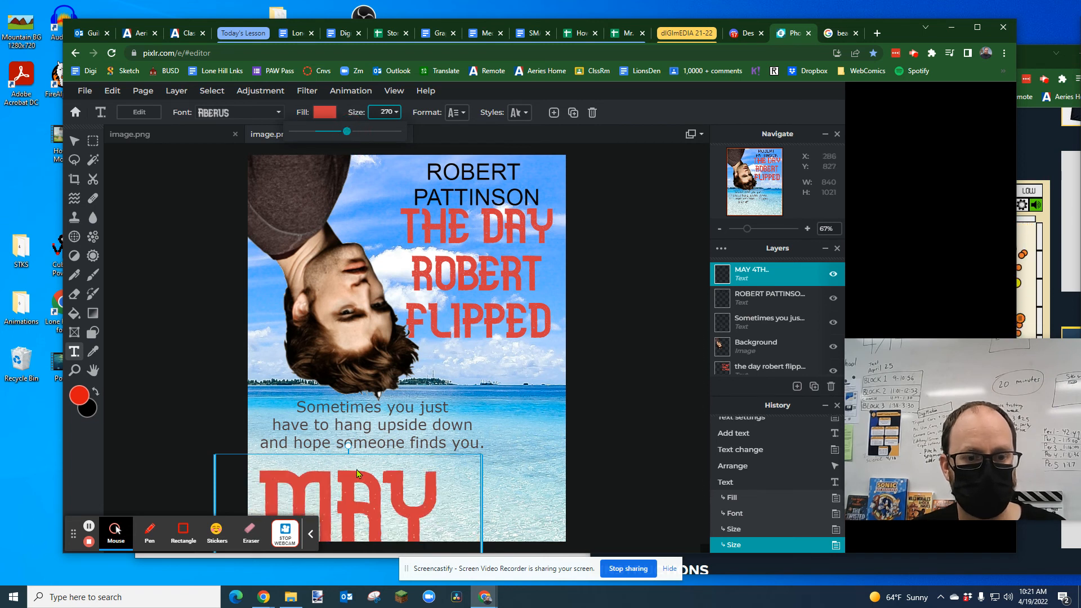
{"action": "left_click_drag", "start_coordinate": [346, 135], "coordinate": [338, 135]}
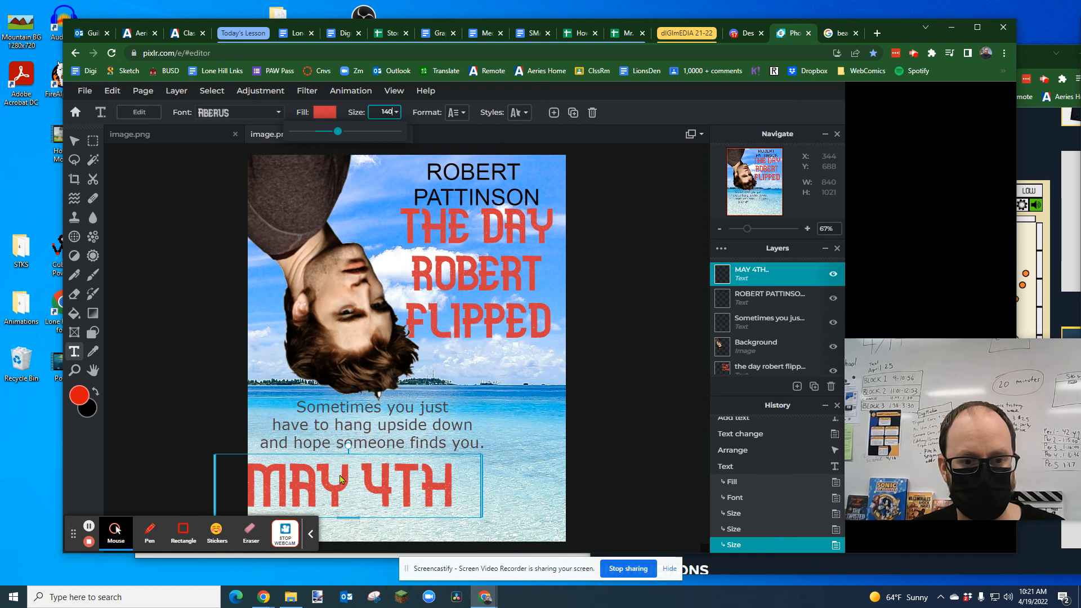
Step: Centre the "MAY 4TH" text beneath the tagline and compare the layout with the example poster
{"action": "left_click", "coordinate": [361, 476]}
{"action": "mouse_move", "coordinate": [320, 479]}
{"action": "left_mouse_down"}
{"action": "mouse_move", "coordinate": [342, 478]}
{"action": "mouse_move", "coordinate": [334, 471]}
{"action": "left_mouse_up"}
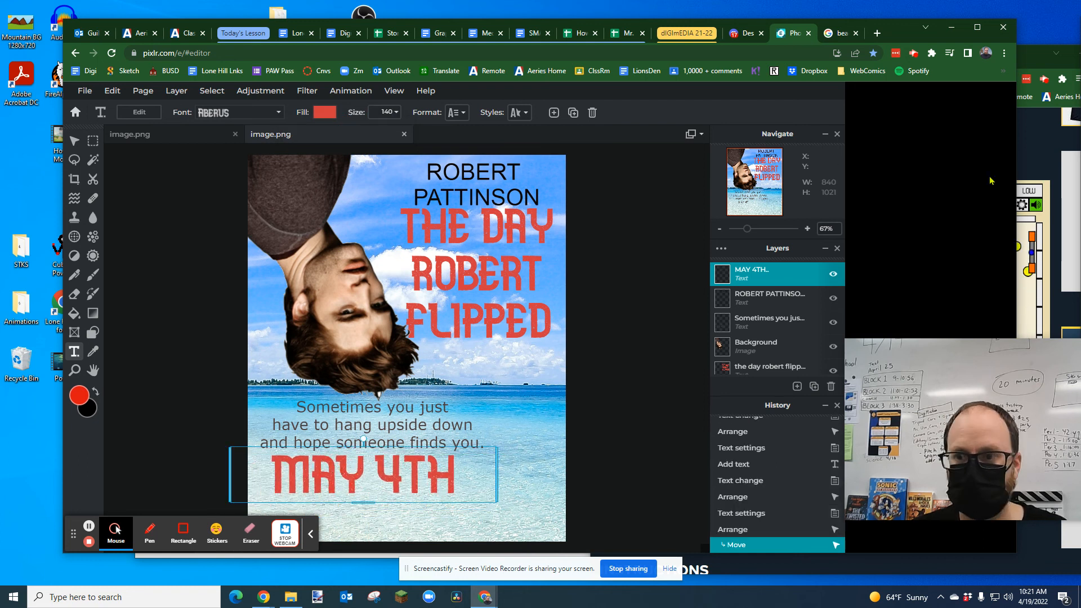
{"action": "left_click", "coordinate": [1037, 136]}
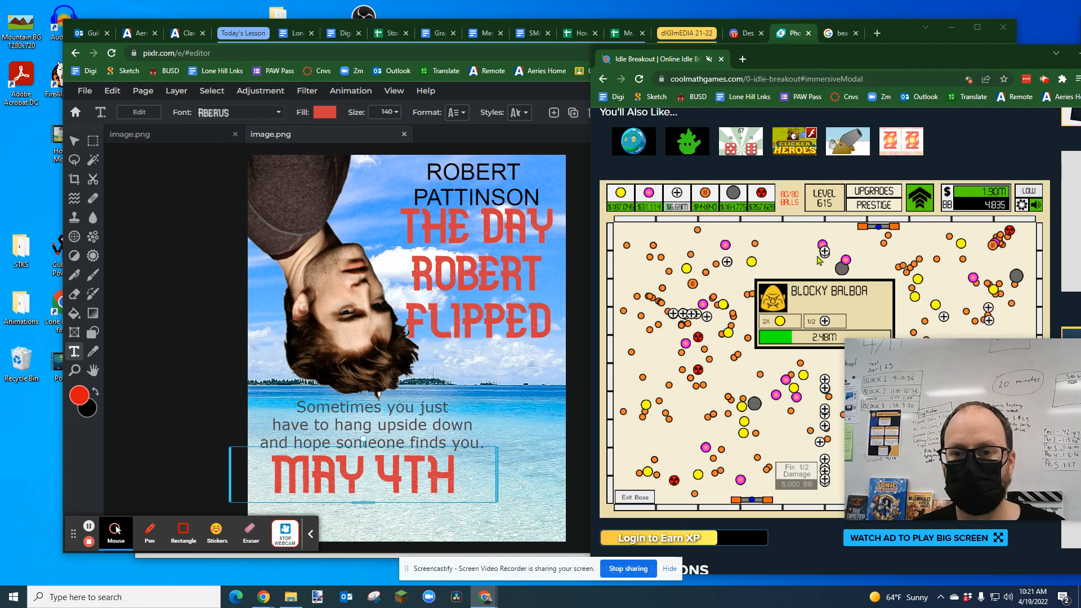
{"action": "left_click", "coordinate": [575, 149]}
{"action": "left_click_drag", "start_coordinate": [380, 488], "coordinate": [389, 490]}
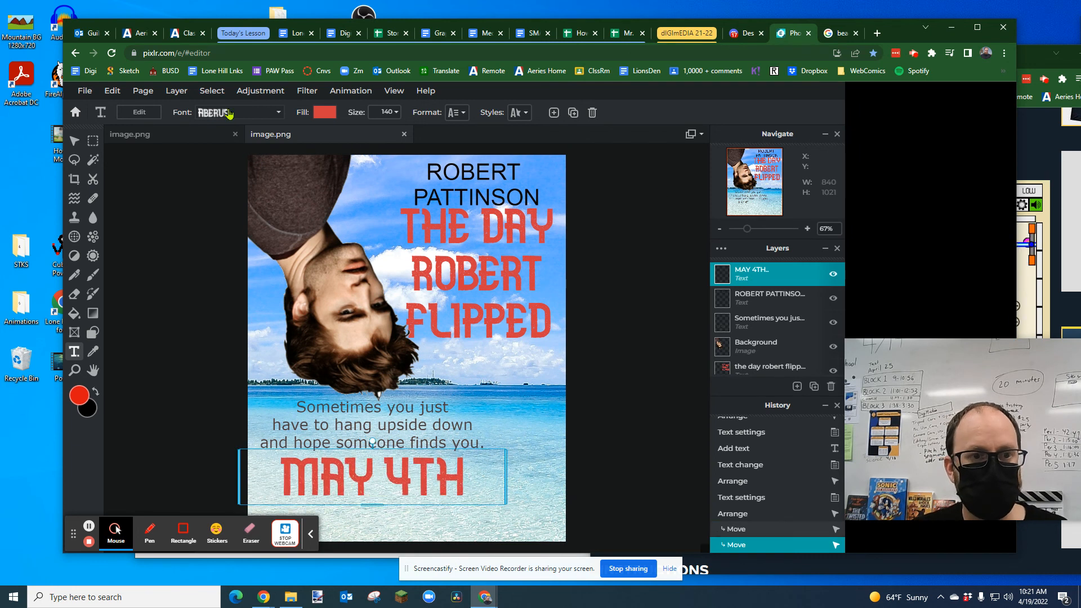
{"action": "left_click", "coordinate": [181, 137]}
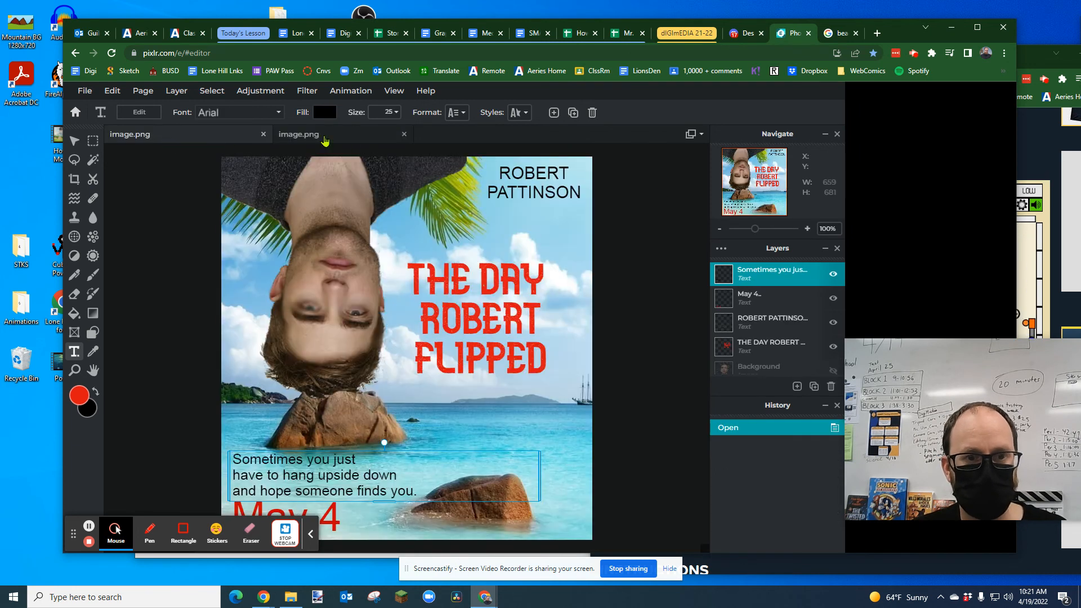
{"action": "left_click", "coordinate": [324, 139]}
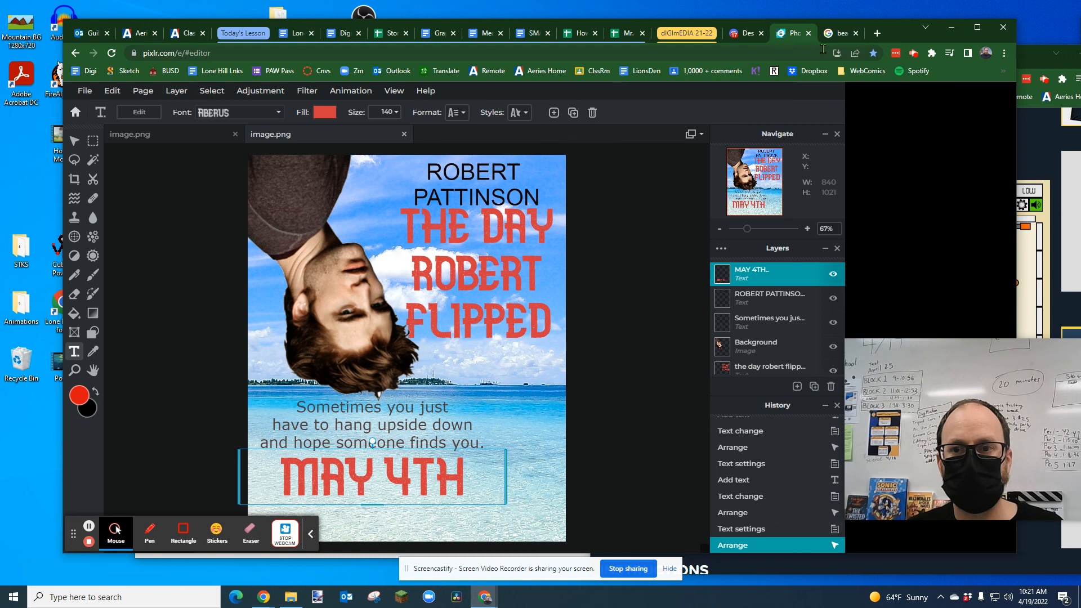
Step: Search Google Images for "TOPHAT PNG" and open the preview of the black top hat from pngall.com
{"action": "left_click", "coordinate": [842, 35]}
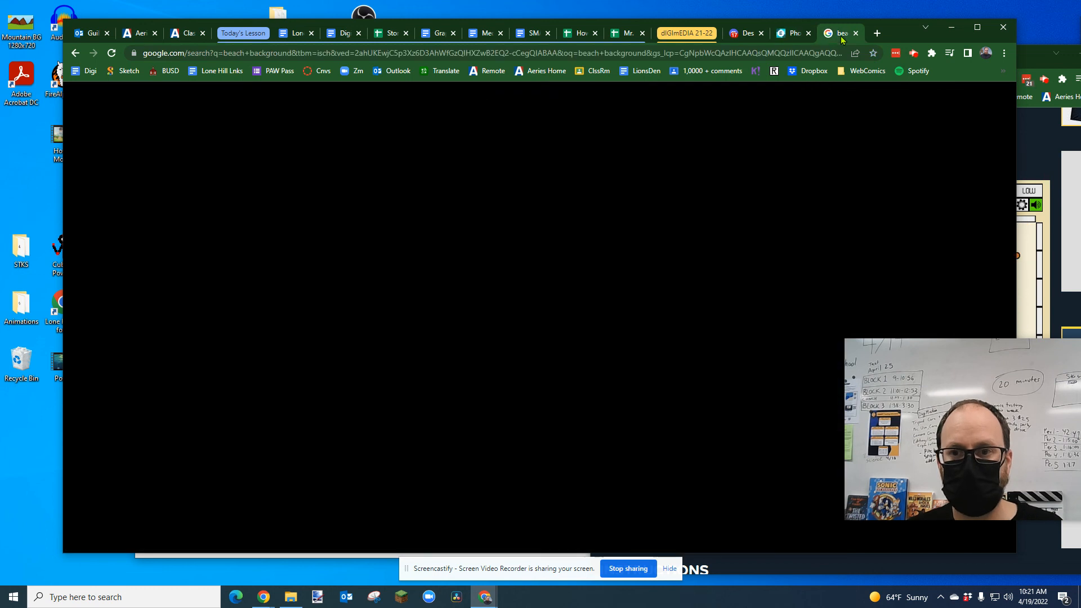
{"action": "left_click", "coordinate": [474, 54]}
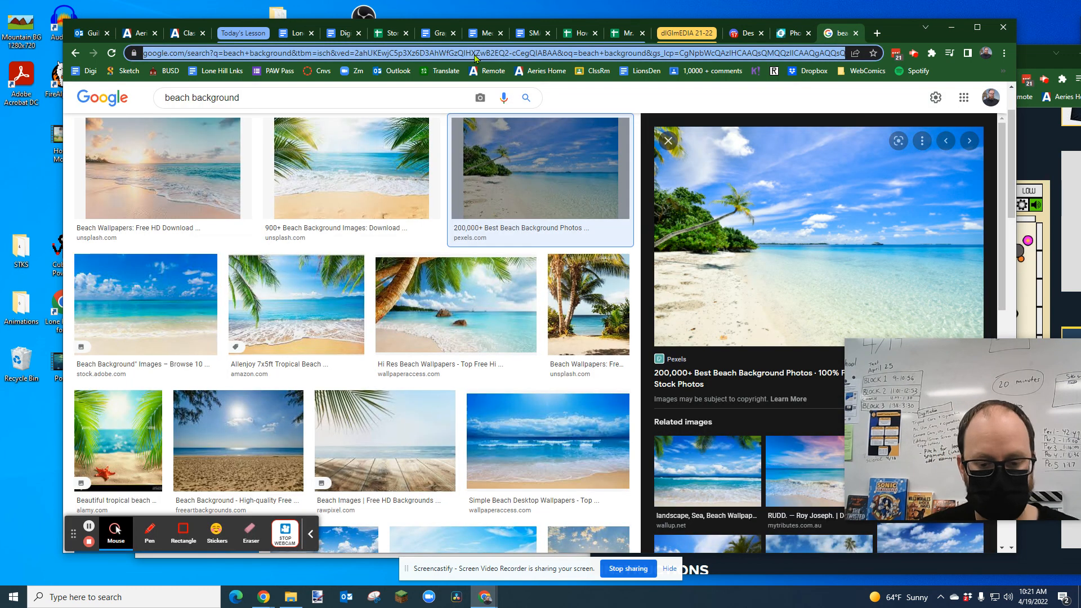
{"action": "type", "text": "TOPHAT PNG"}
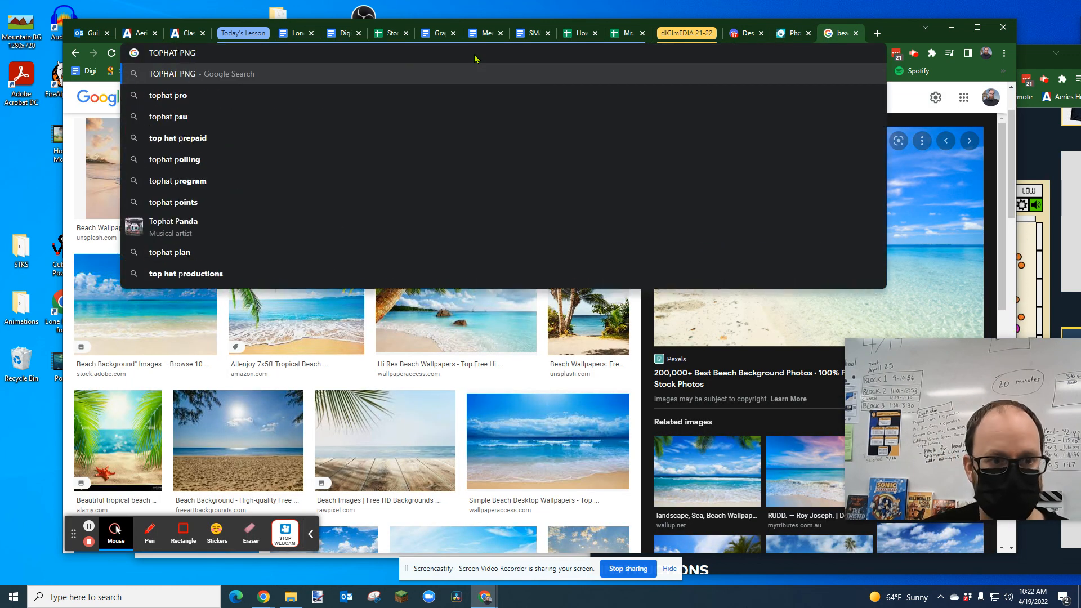
{"action": "key", "text": "Return"}
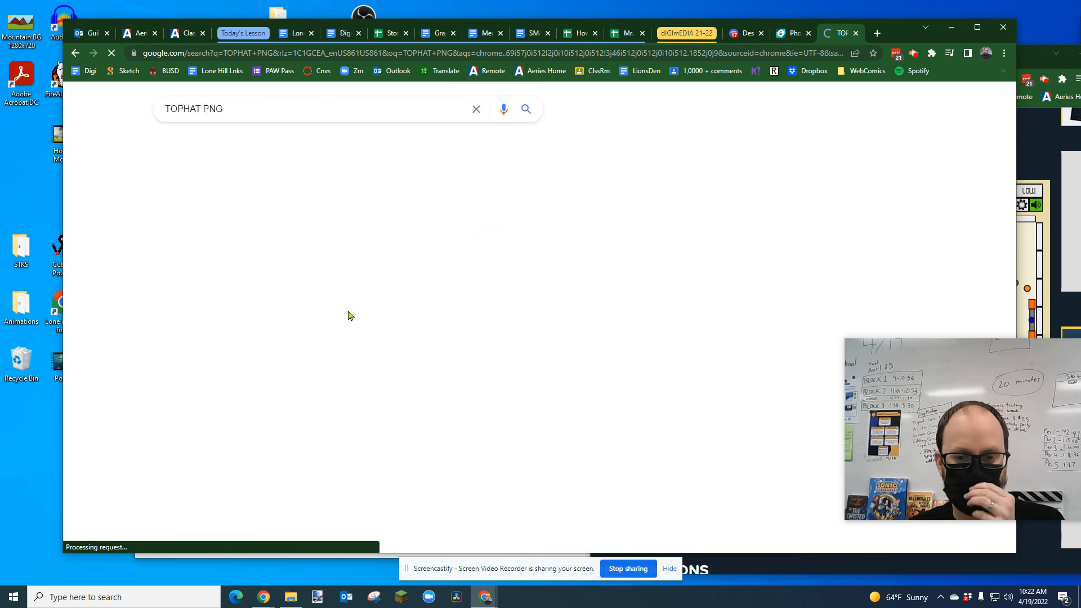
{"action": "left_click", "coordinate": [208, 262]}
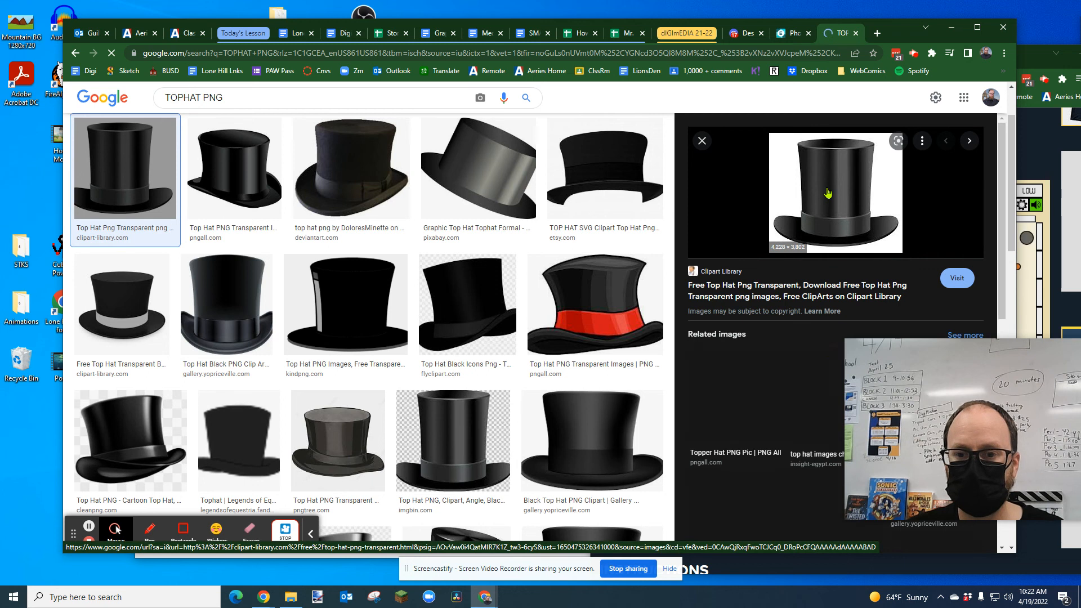
{"action": "left_click", "coordinate": [234, 193]}
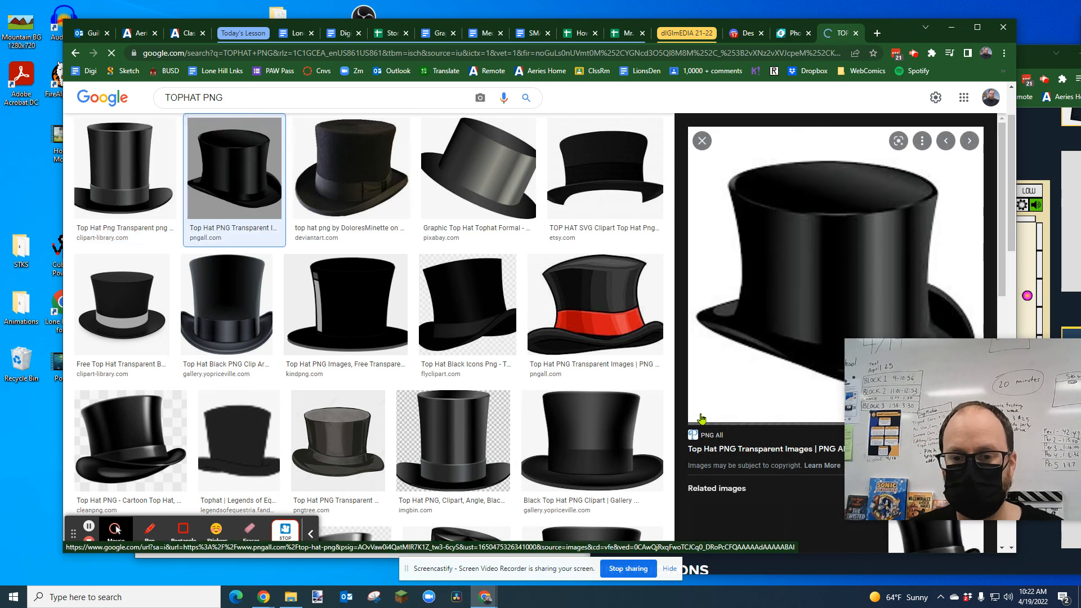
Step: Copy the previewed black top hat image and switch back to the poster in Pixlr
{"action": "right_click", "coordinate": [819, 271]}
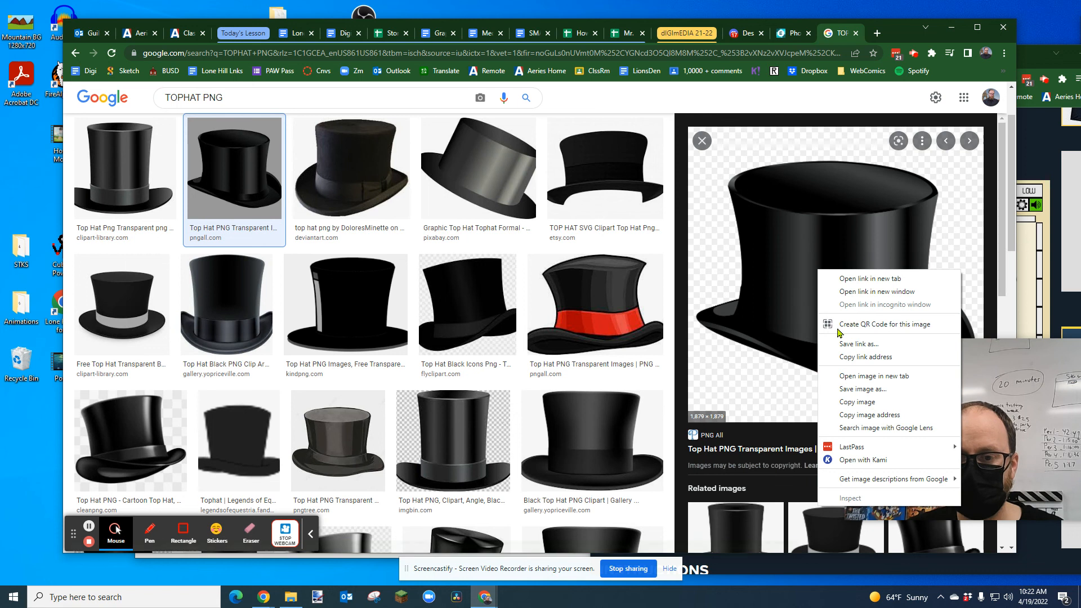
{"action": "left_click", "coordinate": [859, 403]}
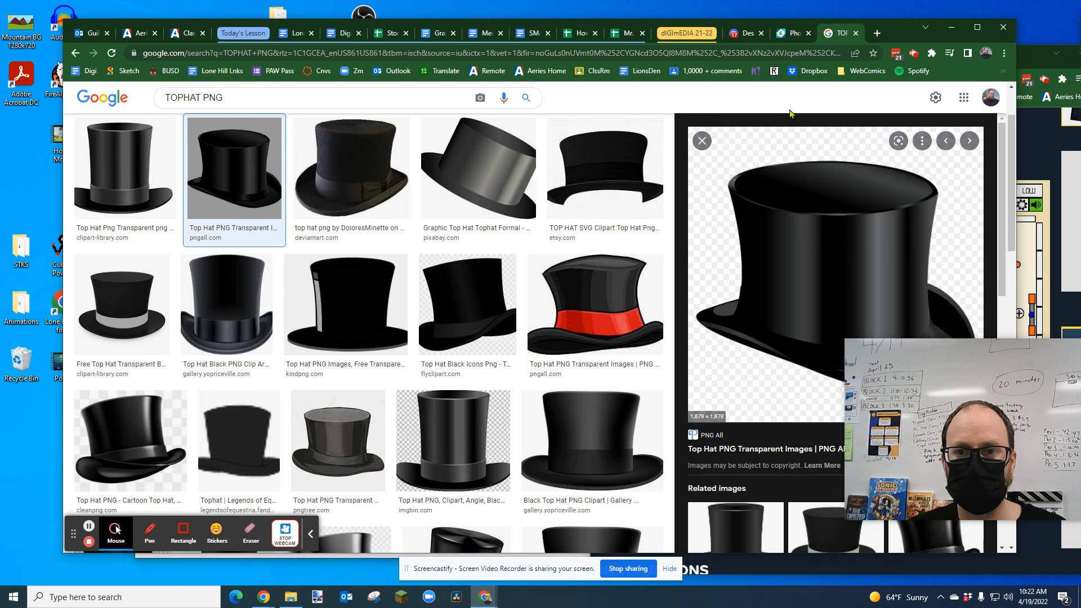
{"action": "left_click", "coordinate": [791, 34]}
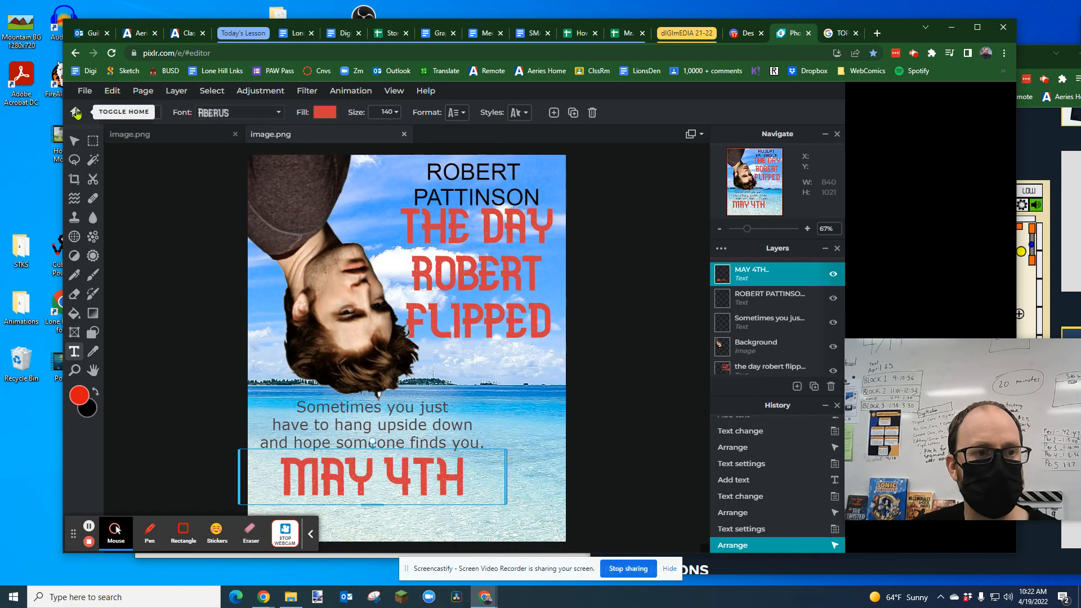
{"action": "left_click", "coordinate": [85, 91]}
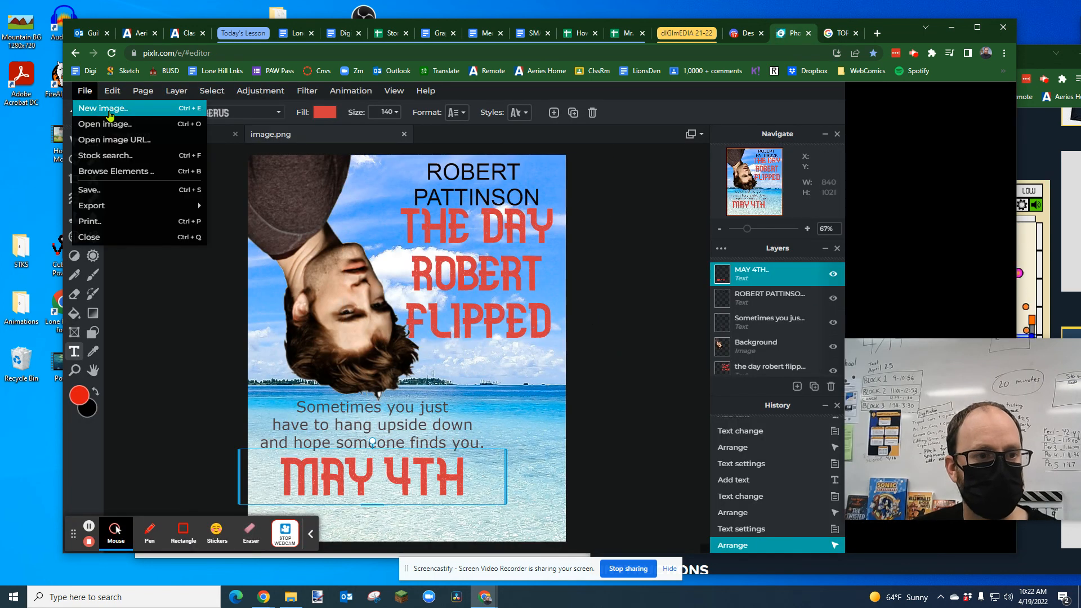
{"action": "left_click", "coordinate": [110, 115]}
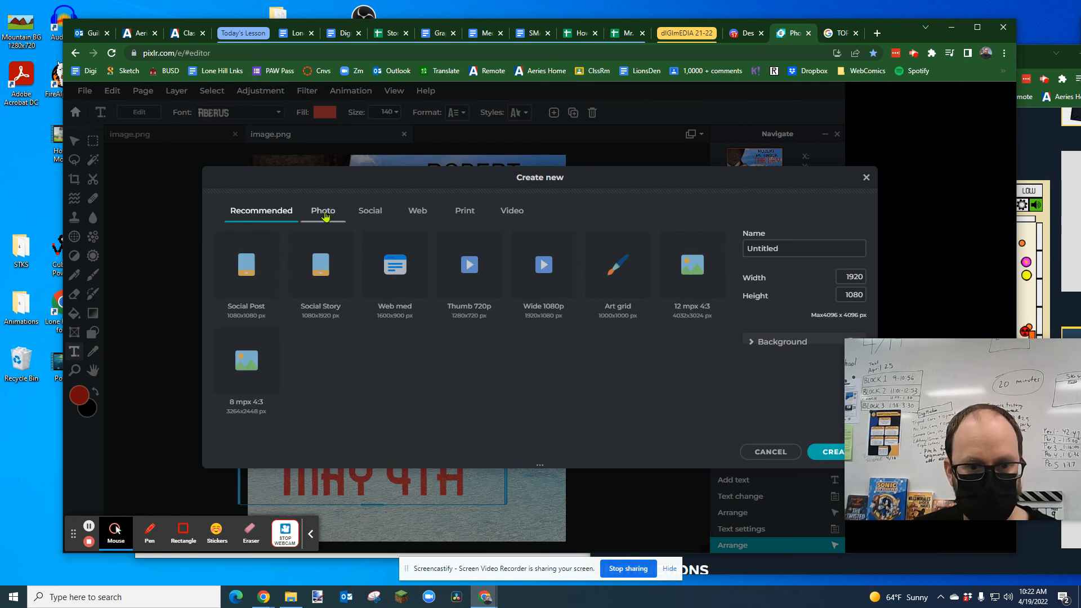
{"action": "left_click", "coordinate": [325, 216]}
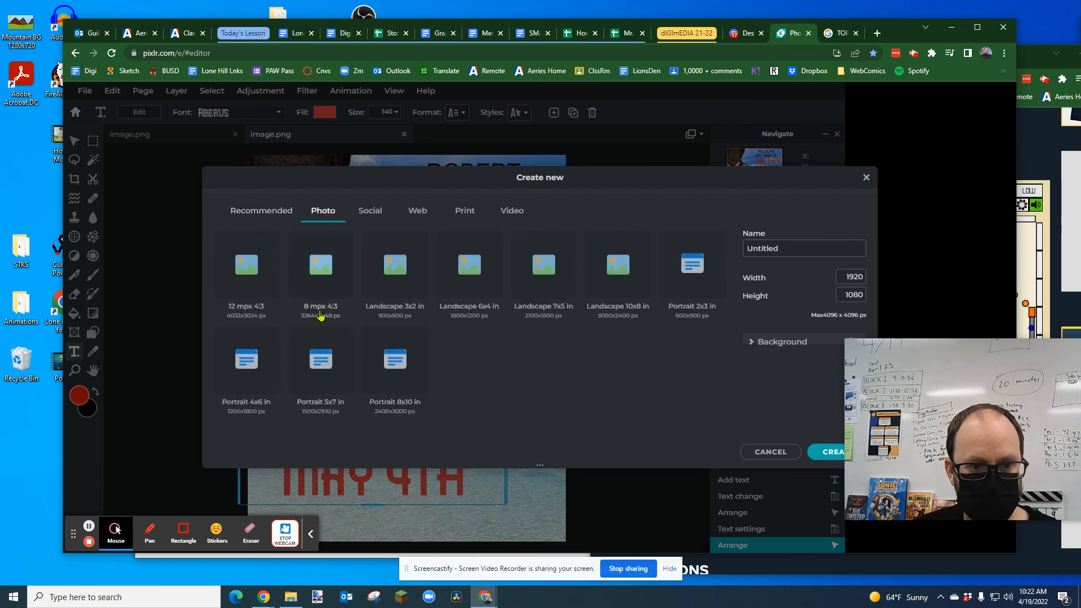
{"action": "left_click", "coordinate": [769, 452]}
Step: Open the copied top hat as a separate image and copy its entire canvas
{"action": "left_click", "coordinate": [75, 111]}
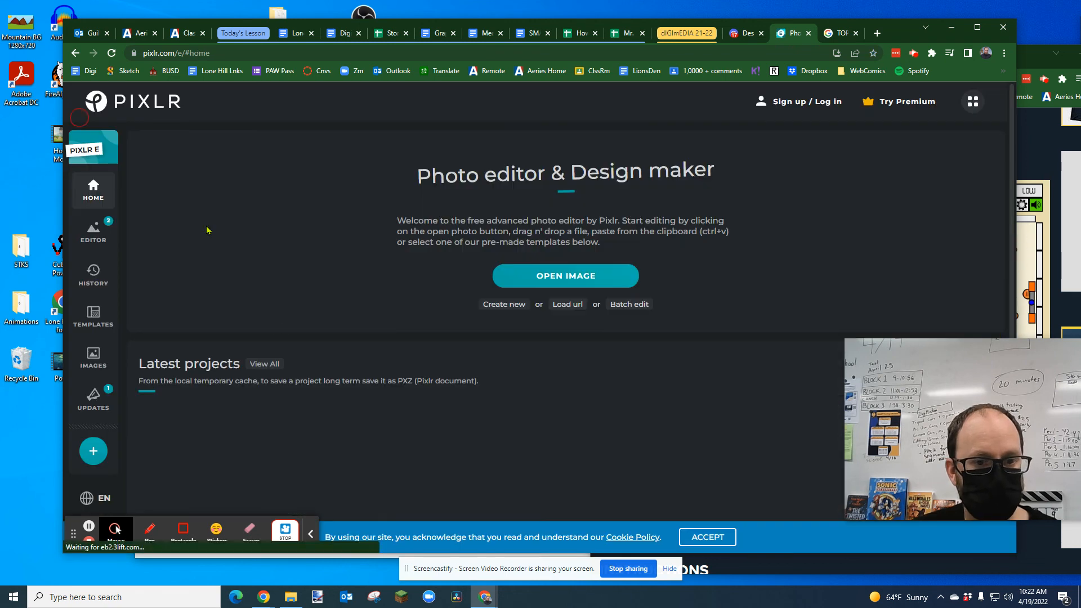
{"action": "key", "text": "ctrl+v"}
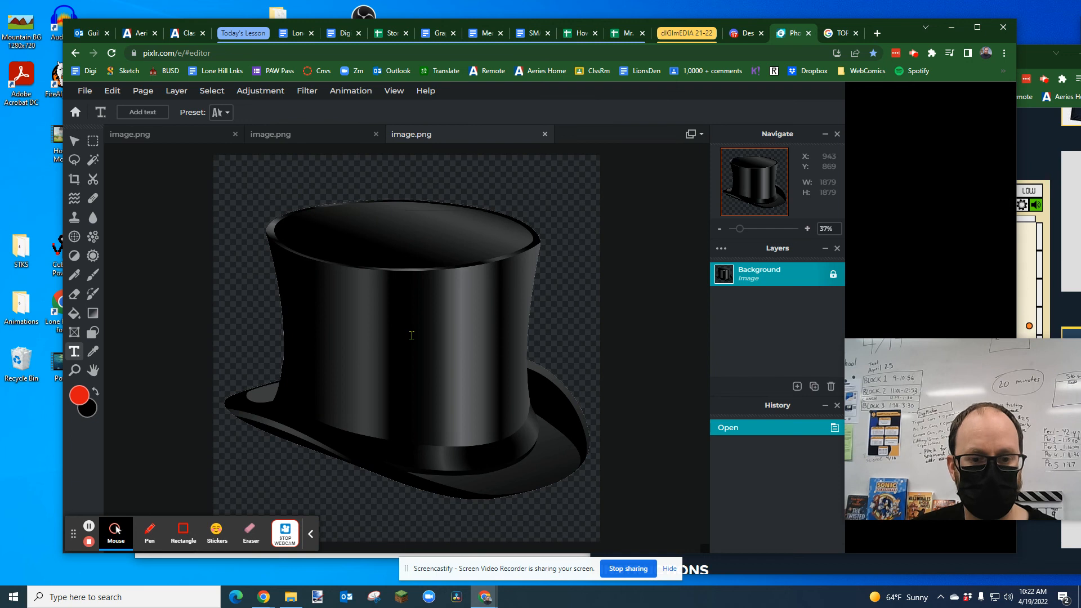
{"action": "key", "text": "ctrl+a"}
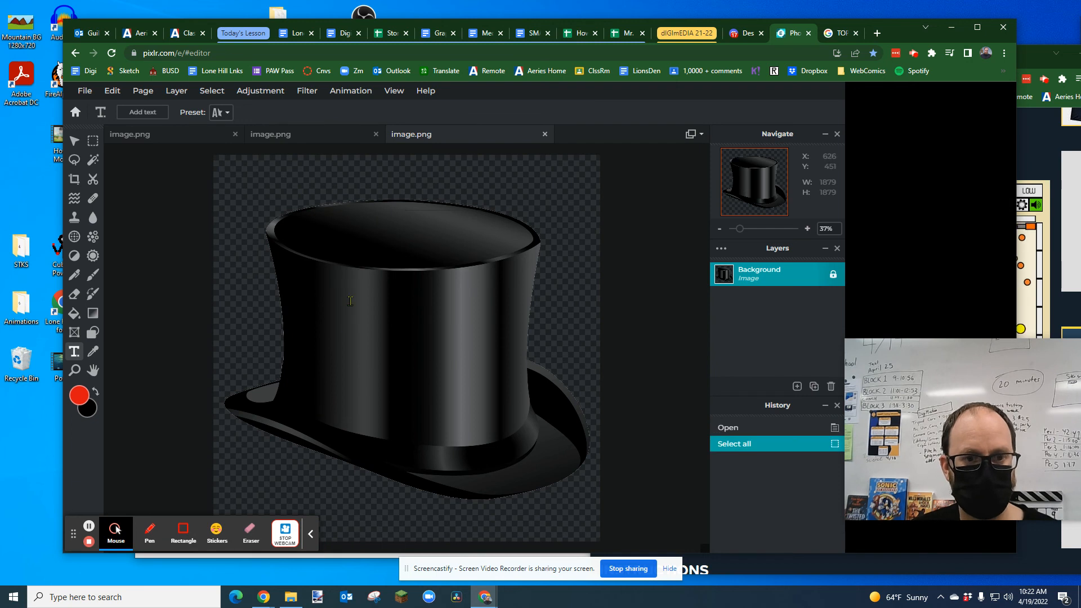
{"action": "key", "text": "ctrl+c"}
{"action": "scroll", "coordinate": [498, 221], "scroll_direction": "down", "scroll_amount": 3}
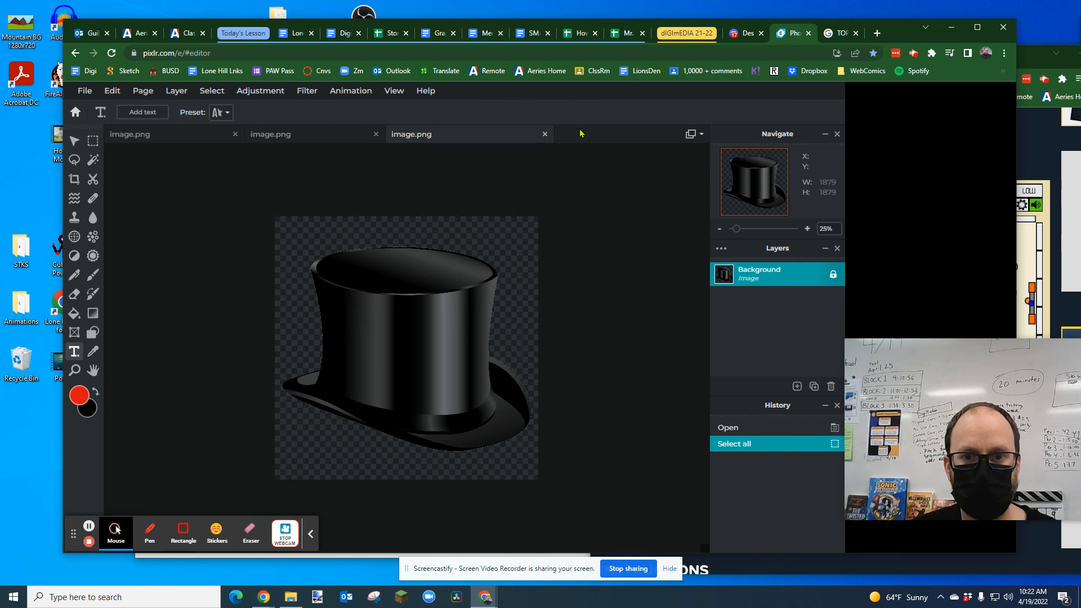
{"action": "key", "text": "ctrl+a"}
{"action": "key", "text": "ctrl+c"}
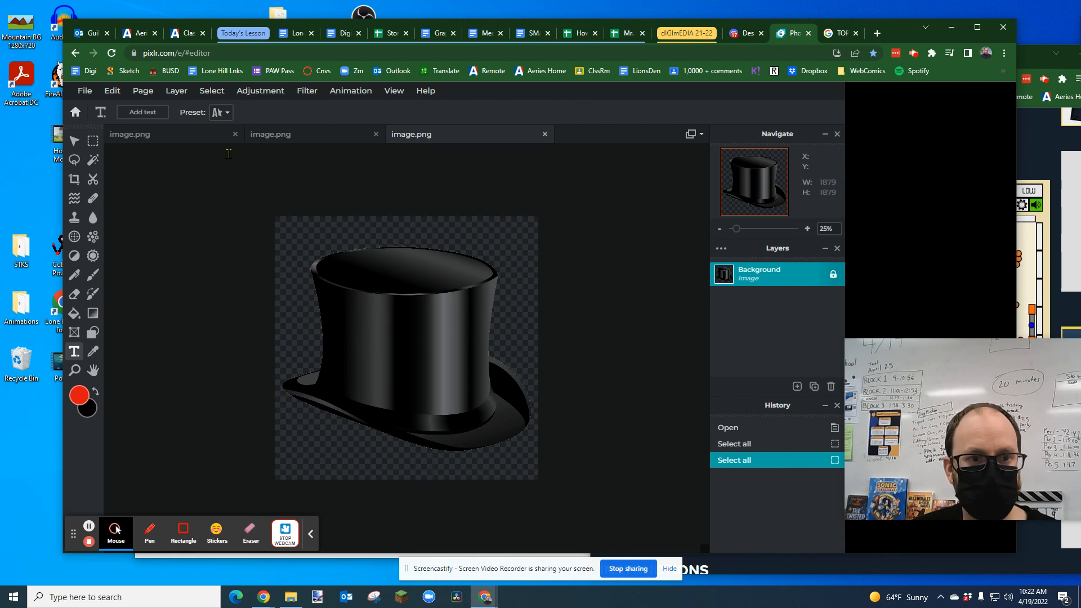
Step: Paste the top hat into the poster as a new layer and scale it down to 1360 × 1360 px
{"action": "left_click", "coordinate": [276, 138]}
{"action": "key", "text": "ctrl+v"}
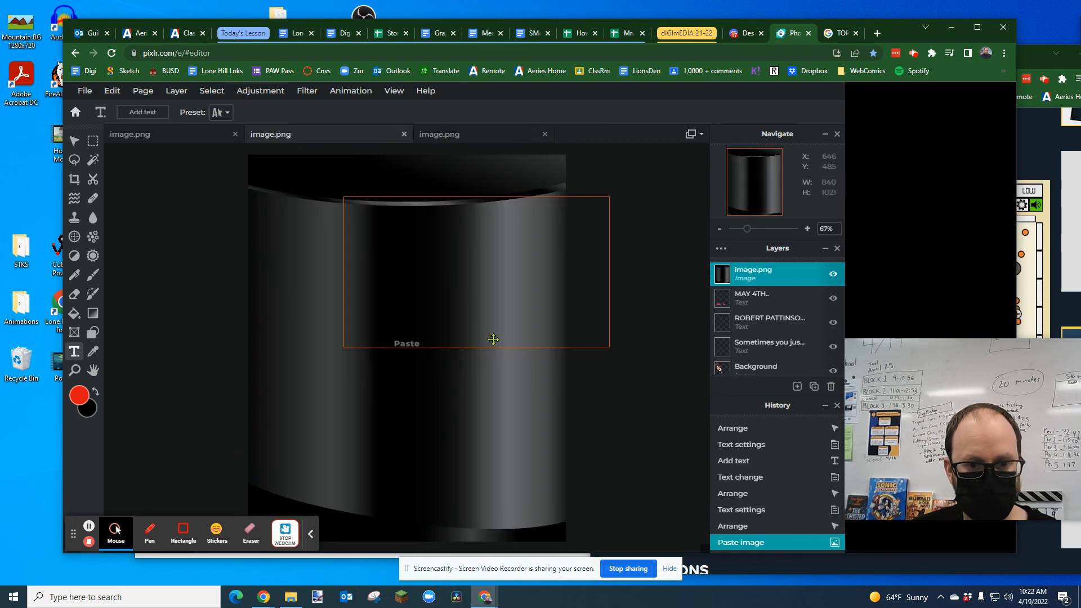
{"action": "left_click", "coordinate": [300, 235]}
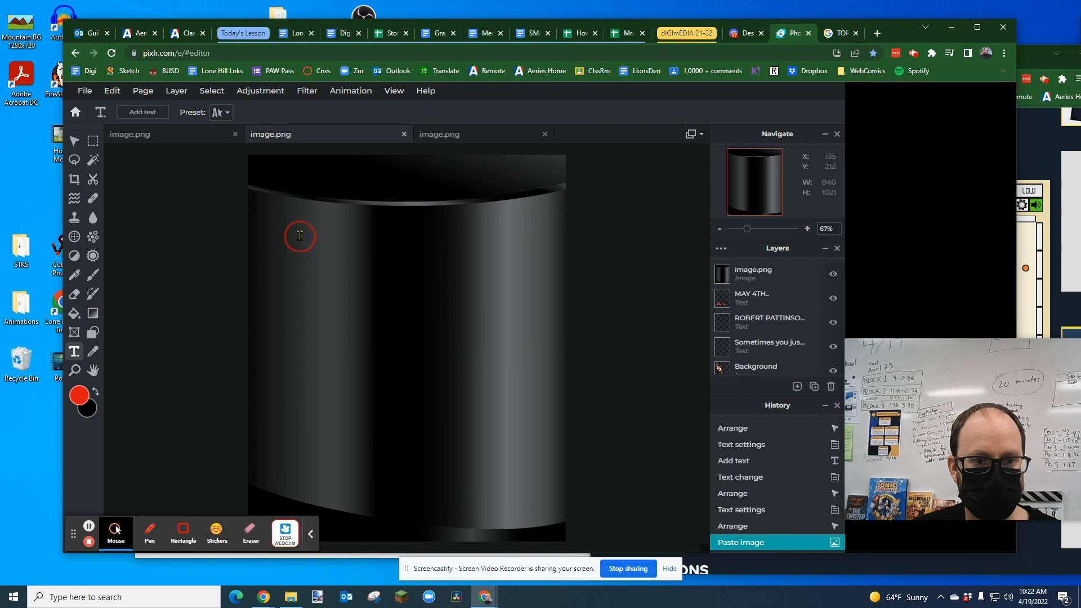
{"action": "left_click", "coordinate": [74, 140]}
{"action": "left_click_drag", "start_coordinate": [308, 244], "coordinate": [411, 314]}
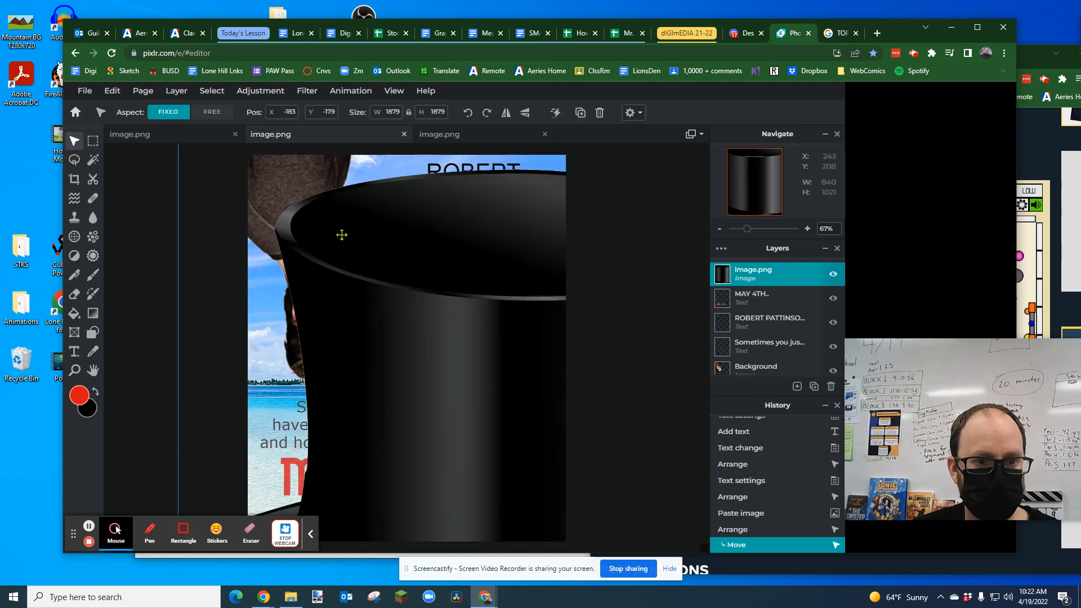
{"action": "left_click_drag", "start_coordinate": [332, 240], "coordinate": [315, 367]}
{"action": "left_click_drag", "start_coordinate": [159, 214], "coordinate": [317, 235]}
{"action": "left_click", "coordinate": [317, 235]}
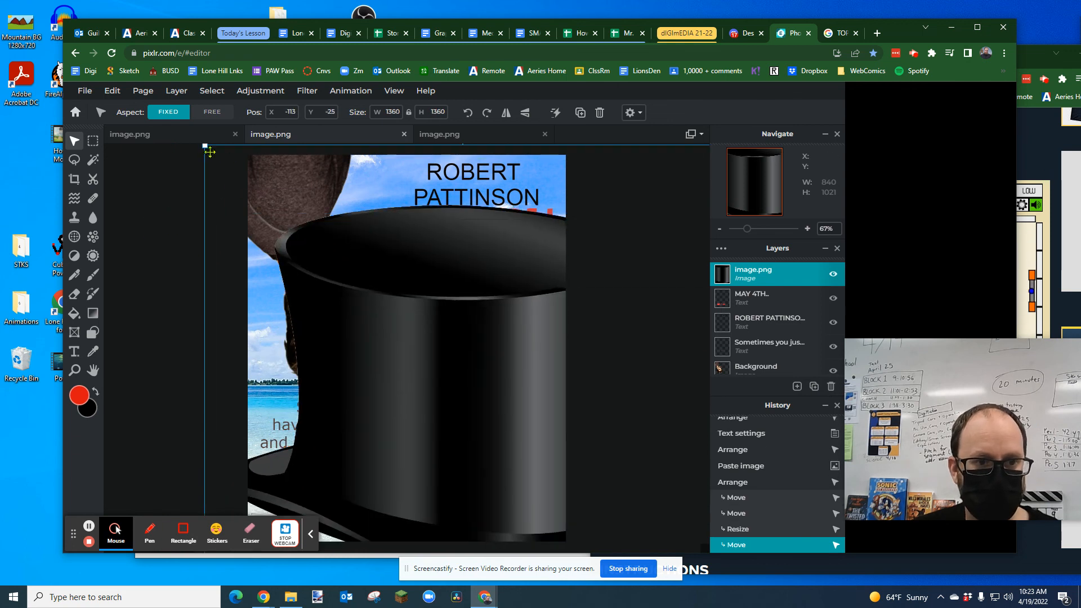
Step: Shrink the top hat to 318 × 318 px and rotate it upside down onto the man's head
{"action": "left_click_drag", "start_coordinate": [204, 145], "coordinate": [444, 384]}
{"action": "left_click_drag", "start_coordinate": [519, 460], "coordinate": [316, 253]}
{"action": "left_click_drag", "start_coordinate": [246, 184], "coordinate": [466, 455]}
{"action": "left_click_drag", "start_coordinate": [441, 407], "coordinate": [353, 402]}
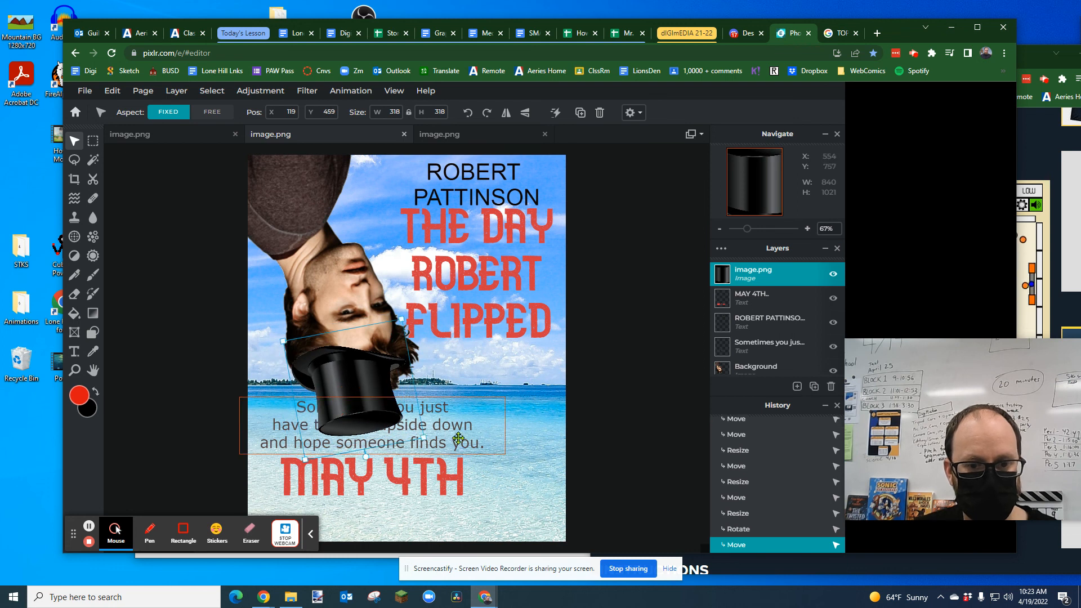
Step: Set the tagline beside the hat in a 262 px wide block and move "MAY 4TH" to the poster's lower-right area
{"action": "left_click_drag", "start_coordinate": [481, 431], "coordinate": [516, 401]}
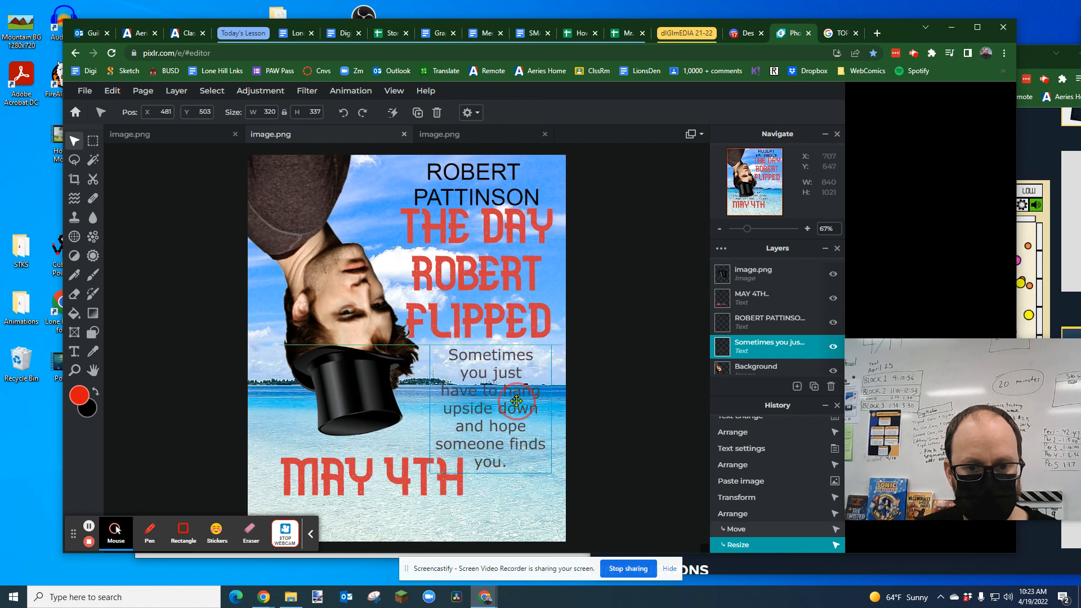
{"action": "left_click_drag", "start_coordinate": [404, 473], "coordinate": [480, 496]}
{"action": "left_click", "coordinate": [485, 411]}
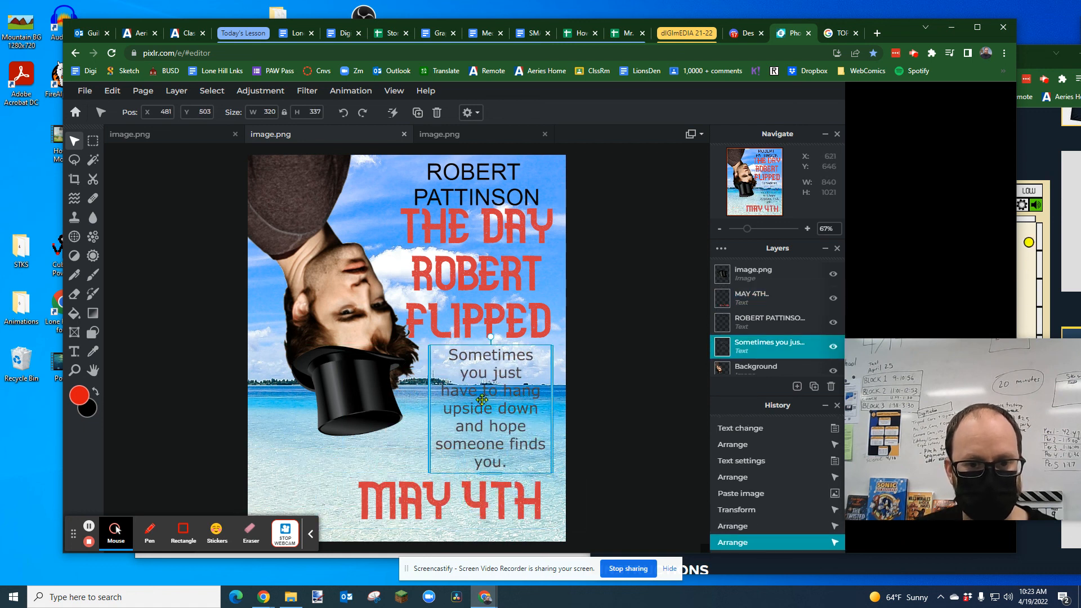
{"action": "left_click_drag", "start_coordinate": [428, 405], "coordinate": [452, 404]}
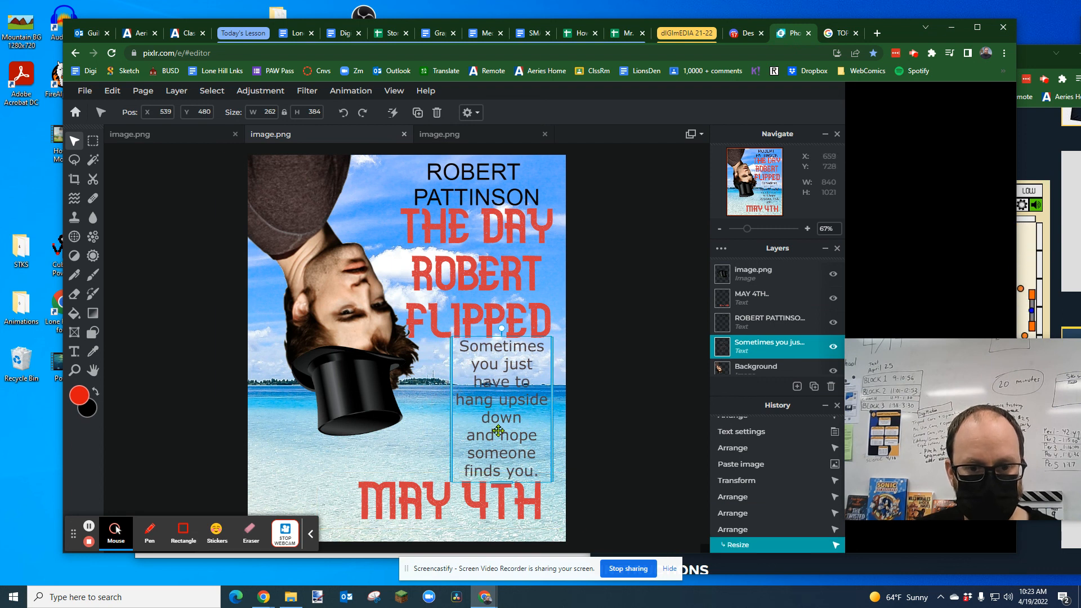
Step: Shrink the tagline text and place it as a compact block just above "MAY 4TH"
{"action": "left_click_drag", "start_coordinate": [498, 432], "coordinate": [477, 394]}
{"action": "left_click_drag", "start_coordinate": [480, 444], "coordinate": [561, 415]}
{"action": "left_click_drag", "start_coordinate": [496, 400], "coordinate": [439, 449]}
{"action": "left_click", "coordinate": [519, 391]}
Step: Tilt the top hat slightly and reposition it to fit on the upside-down head
{"action": "left_click_drag", "start_coordinate": [359, 410], "coordinate": [368, 426]}
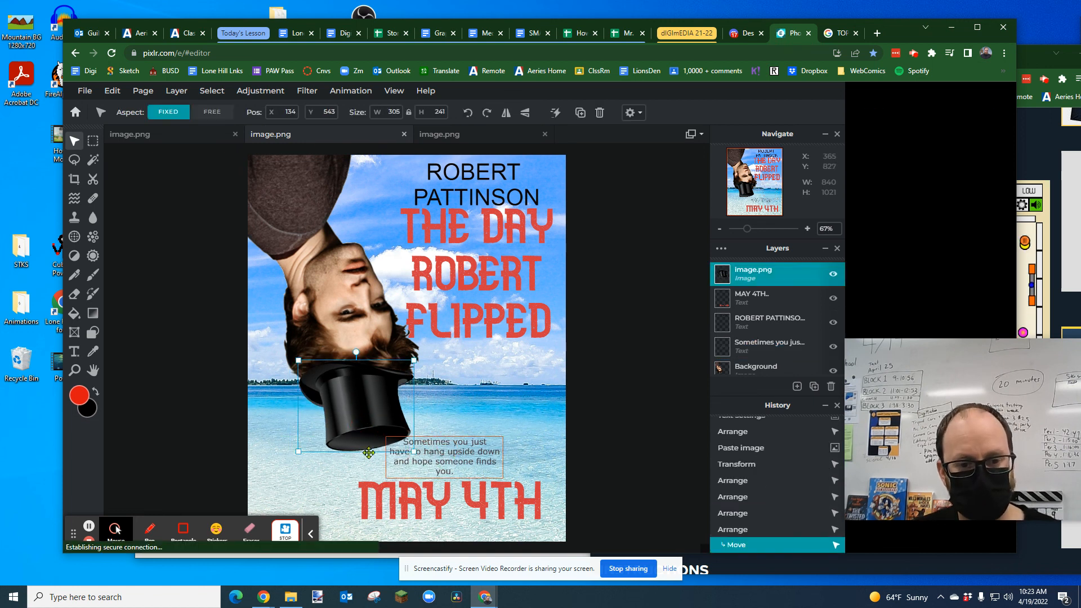
{"action": "left_click_drag", "start_coordinate": [354, 348], "coordinate": [349, 349]}
{"action": "left_click_drag", "start_coordinate": [353, 410], "coordinate": [360, 404]}
{"action": "left_click", "coordinate": [498, 415]}
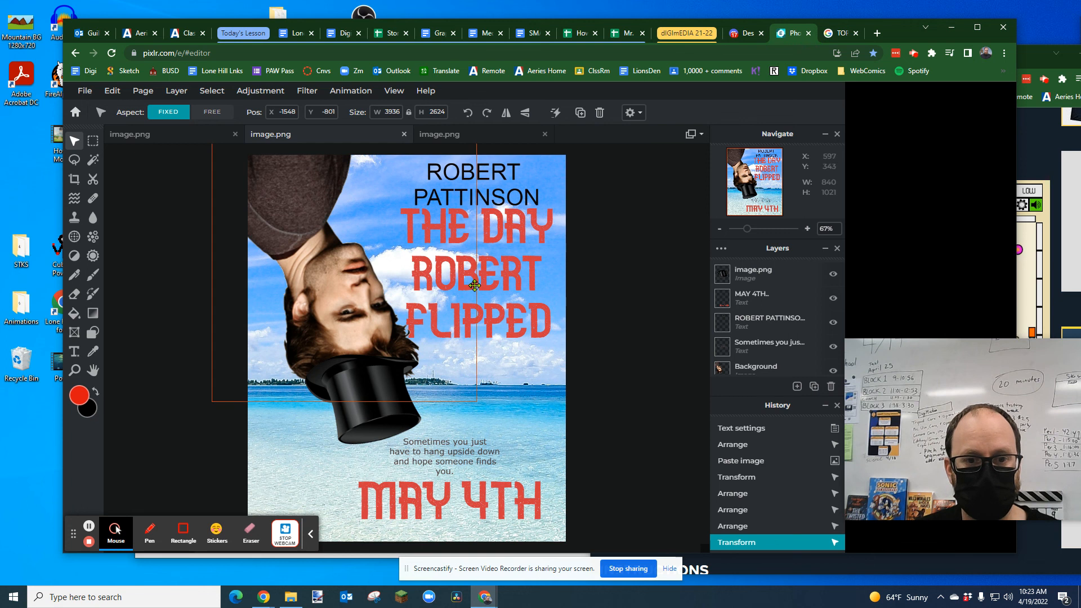
Step: Make the "ROBERT PATTINSON" text slightly smaller above the title, and select the title text
{"action": "left_click", "coordinate": [457, 178]}
{"action": "left_click_drag", "start_coordinate": [480, 212], "coordinate": [480, 208]}
{"action": "left_click", "coordinate": [479, 273]}
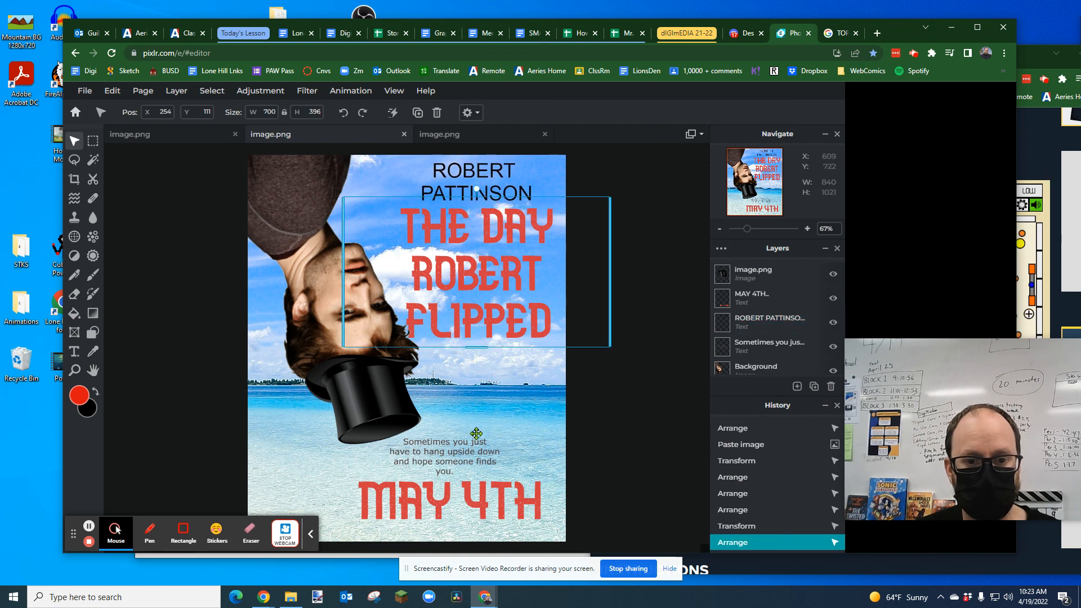